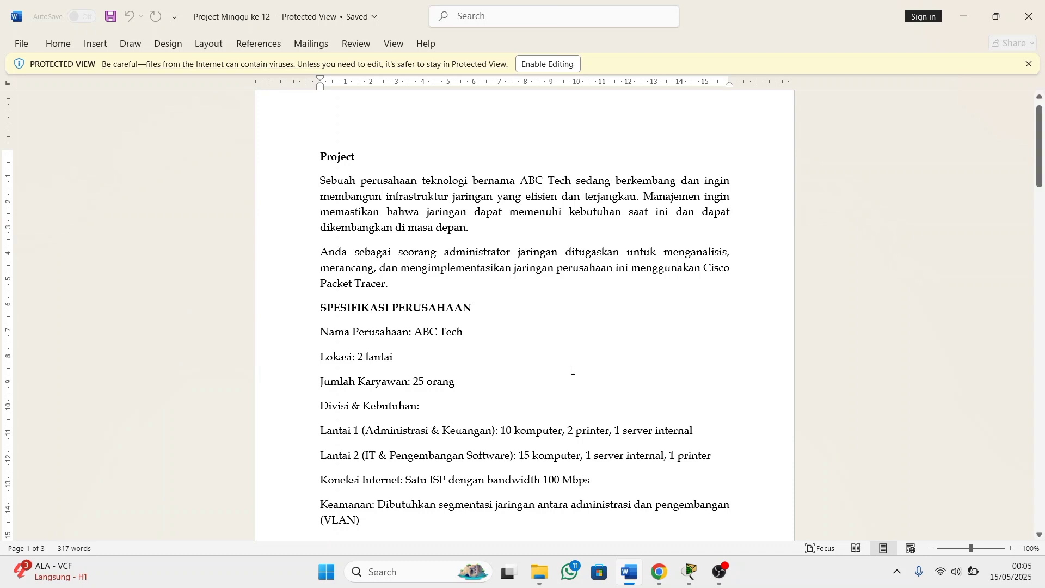
# Read the project brief from the company specification through the network analysis and design tasks.
pyautogui.scroll(-1, 572, 368)
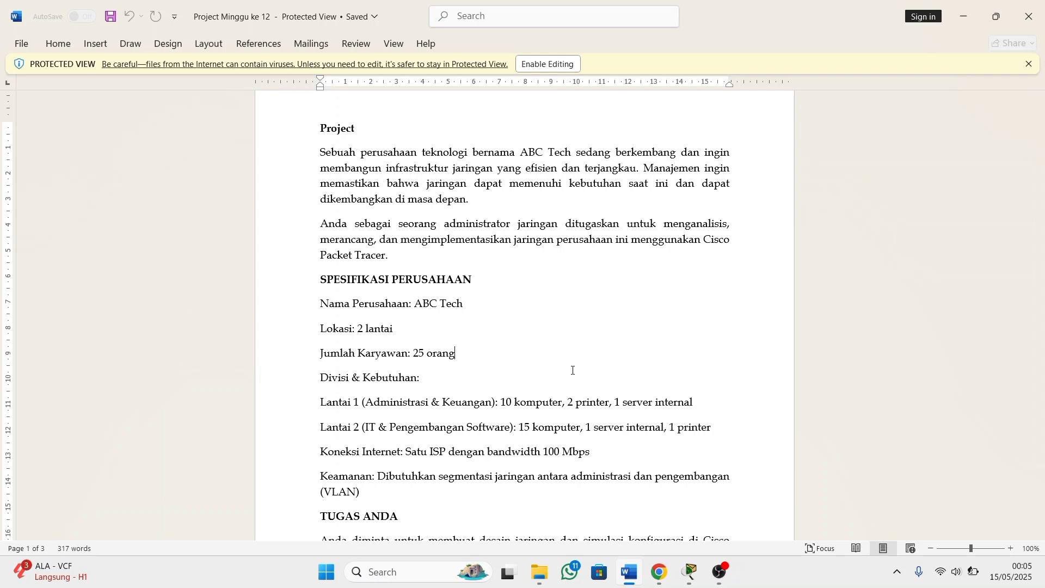
pyautogui.scroll(-1, 573, 370)
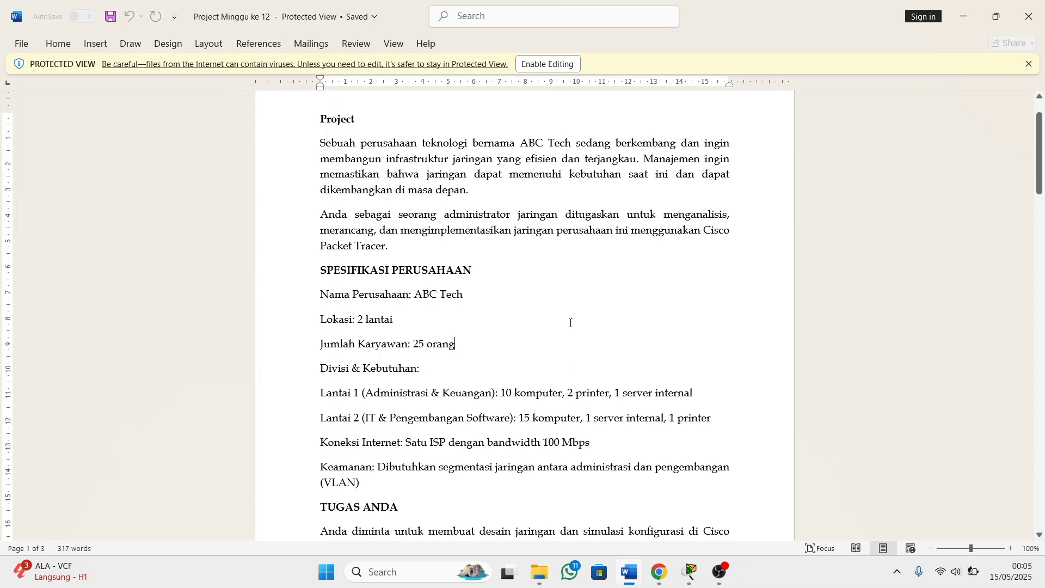
pyautogui.scroll(-1, 571, 323)
pyautogui.scroll(-2, 571, 322)
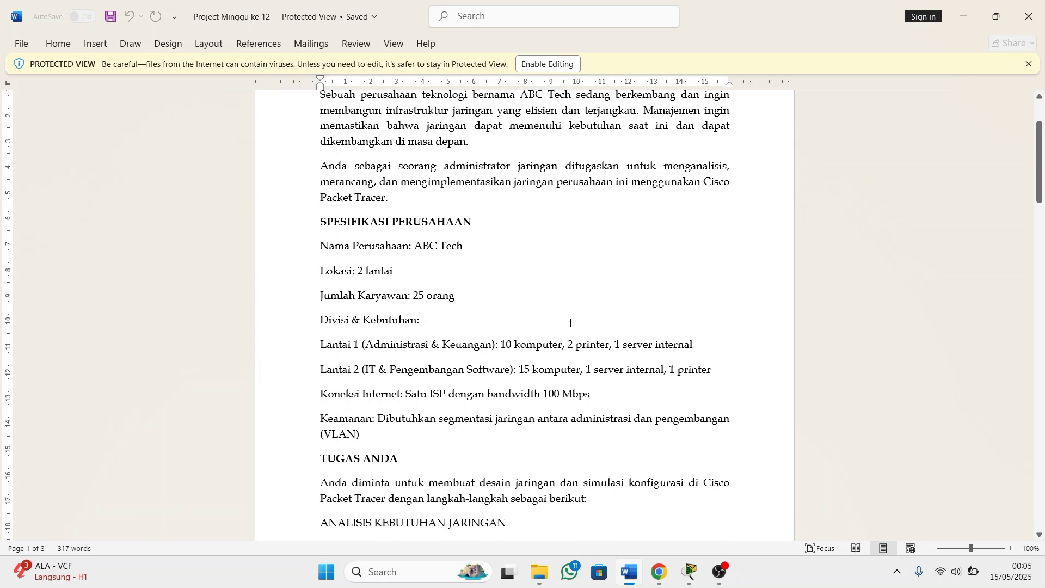
pyautogui.scroll(-3, 570, 323)
pyautogui.scroll(-3, 570, 322)
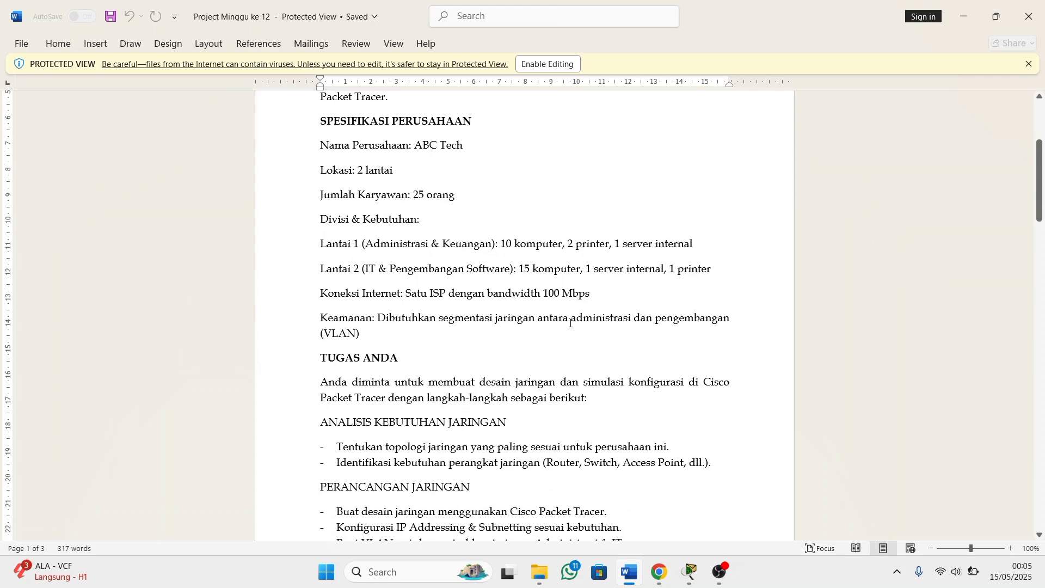
pyautogui.scroll(-2, 571, 323)
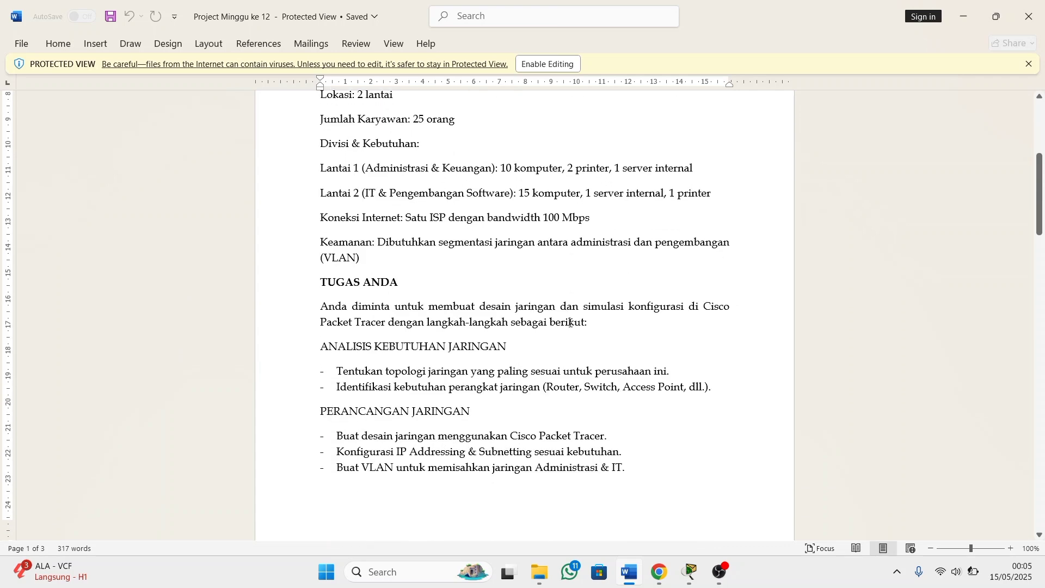
pyautogui.scroll(-1, 571, 323)
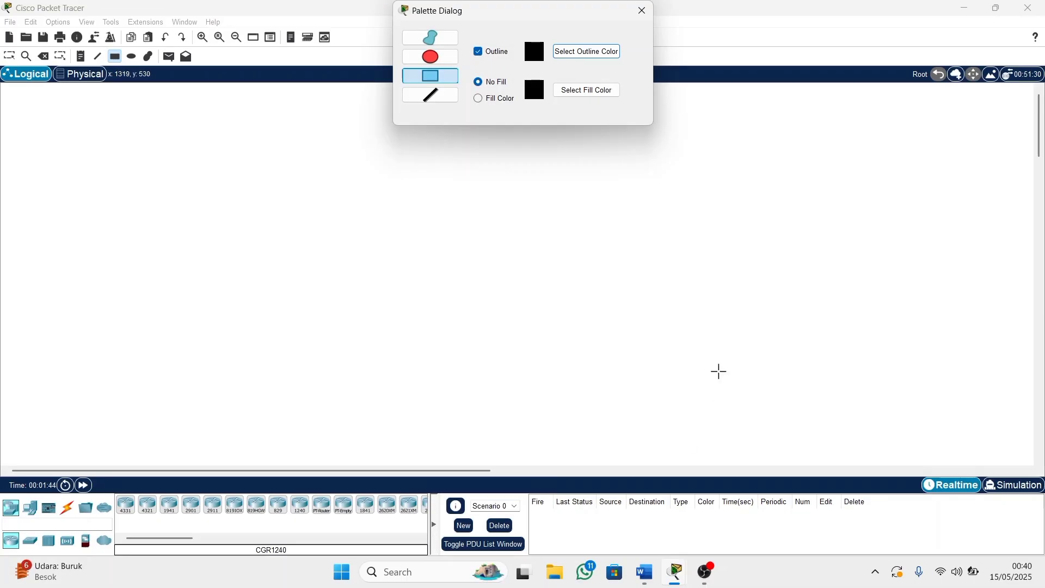
# Switch to Cisco Packet Tracer, dismiss the drawing palette, and place a 2911 router in the middle of the empty workspace.
pyautogui.click(642, 11)
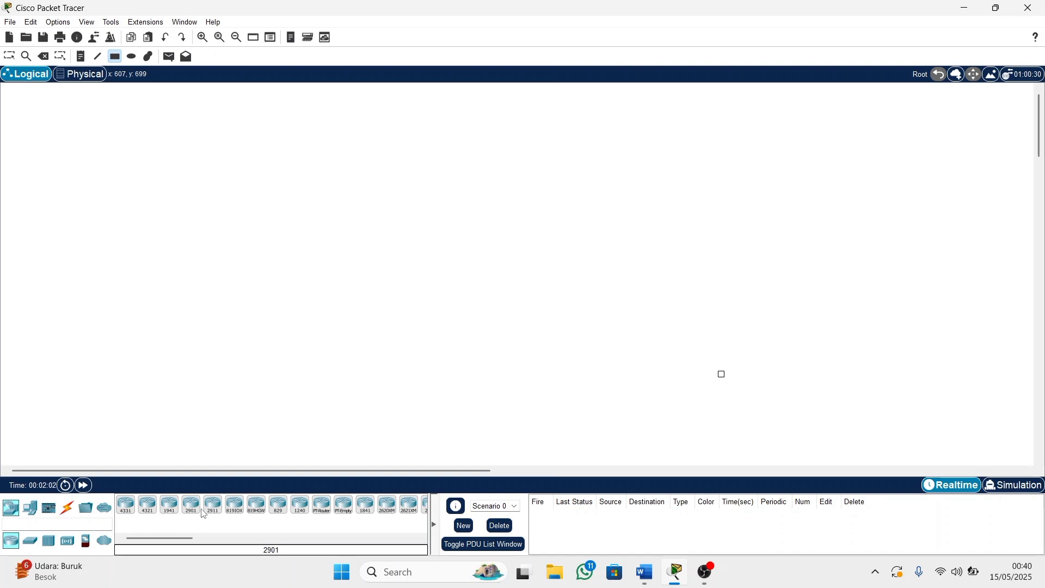
pyautogui.click(215, 513)
pyautogui.click(522, 251)
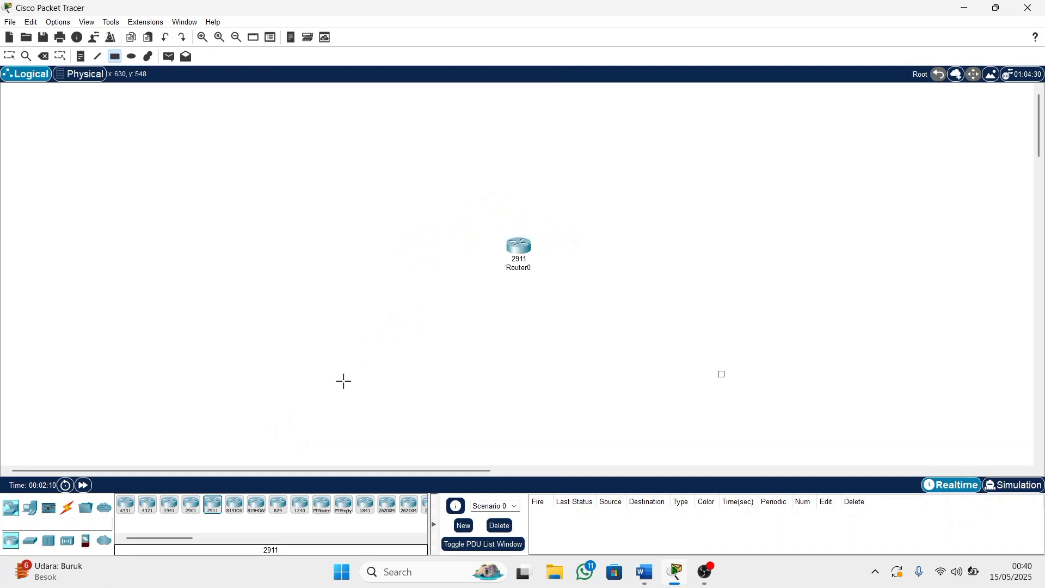
# Place two 2960 switches in the workspace, one on each side of the router.
pyautogui.click(29, 543)
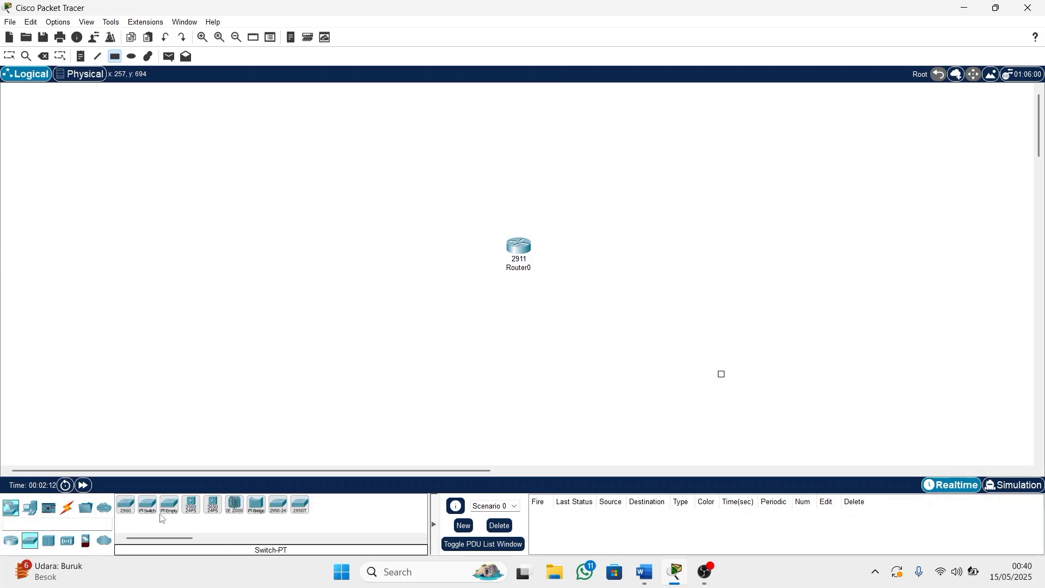
pyautogui.click(130, 510)
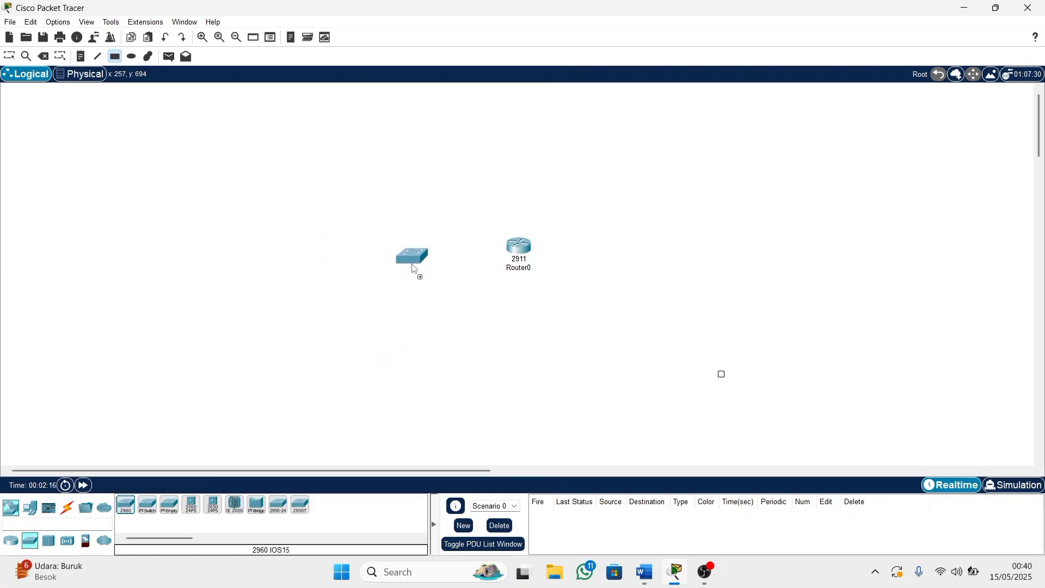
pyautogui.click(391, 268)
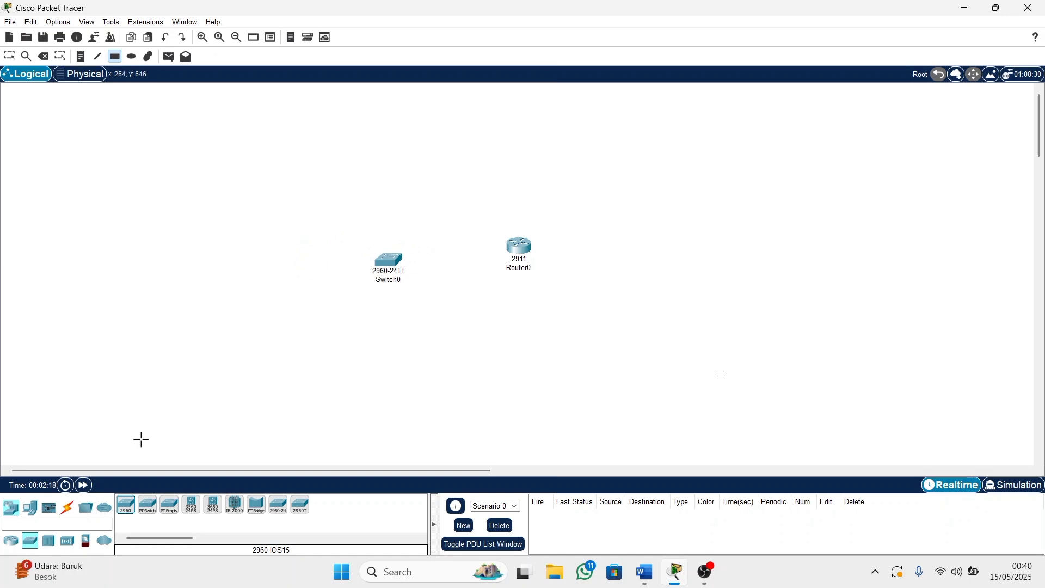
pyautogui.click(129, 513)
pyautogui.click(619, 272)
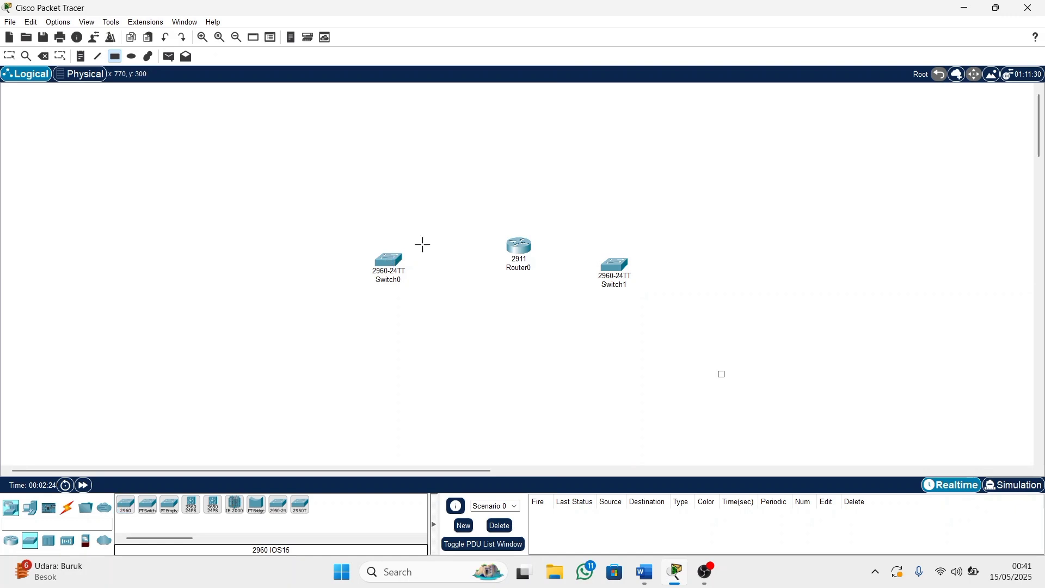
# Move Switch0 closer to the left side of the router.
pyautogui.moveTo(410, 233); pyautogui.dragTo(392, 256)
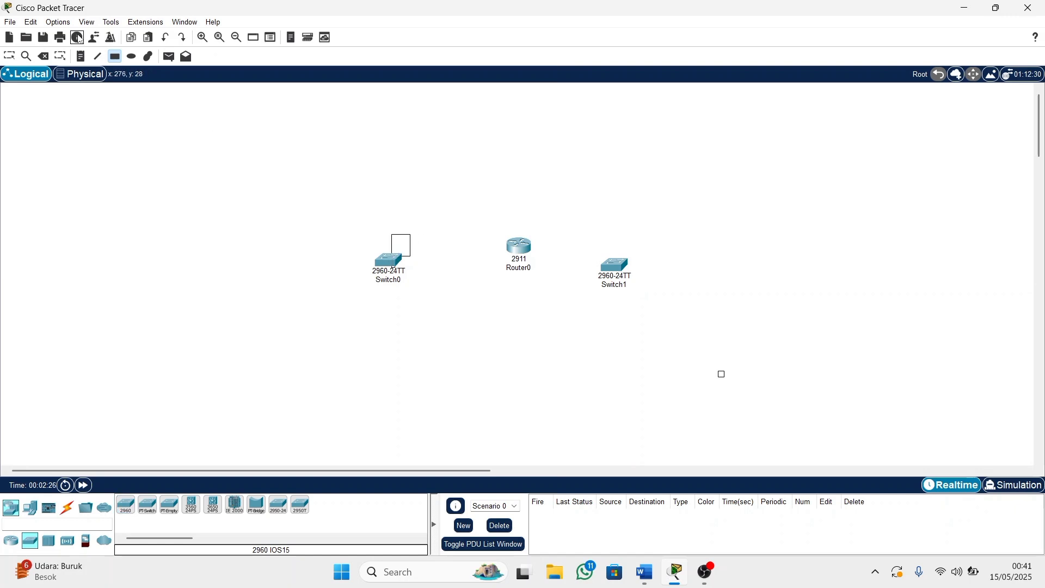
pyautogui.click(9, 56)
pyautogui.moveTo(385, 266); pyautogui.dragTo(446, 254)
pyautogui.click(442, 270)
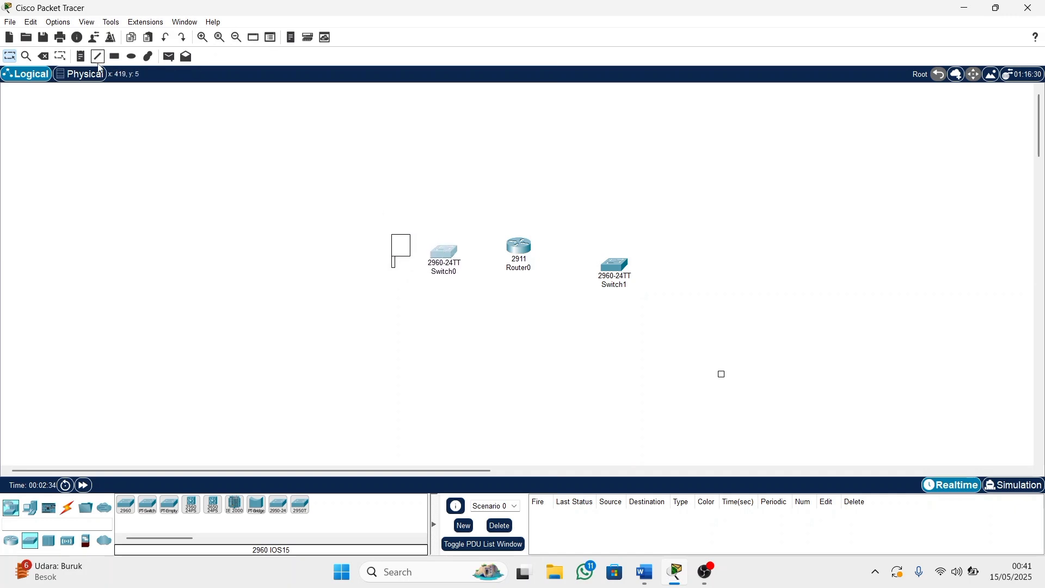
# Delete the stray rectangles beside Switch0 and below Switch1, keeping both switches.
pyautogui.click(44, 56)
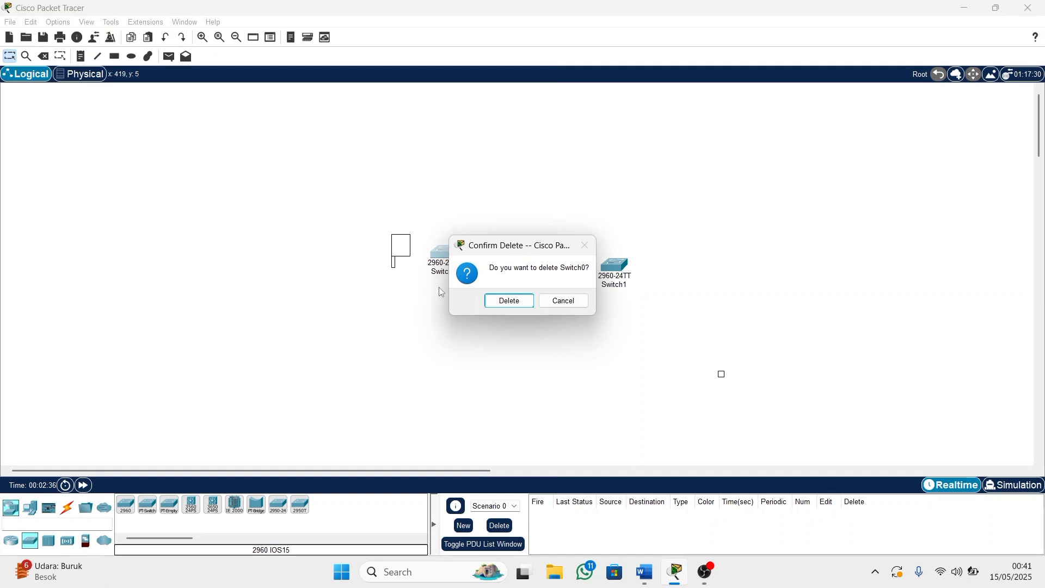
pyautogui.click(564, 301)
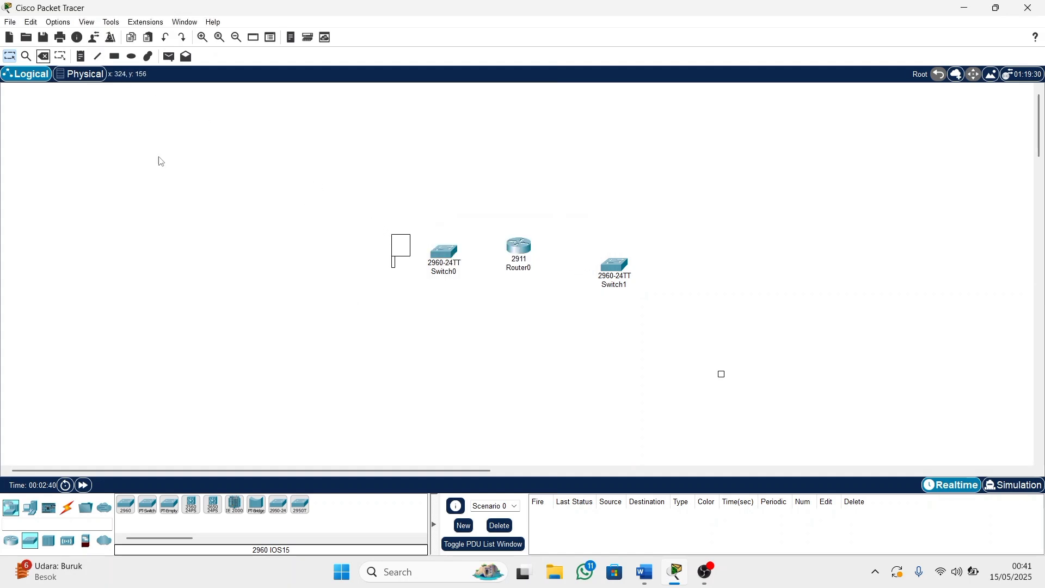
pyautogui.click(393, 259)
pyautogui.click(404, 252)
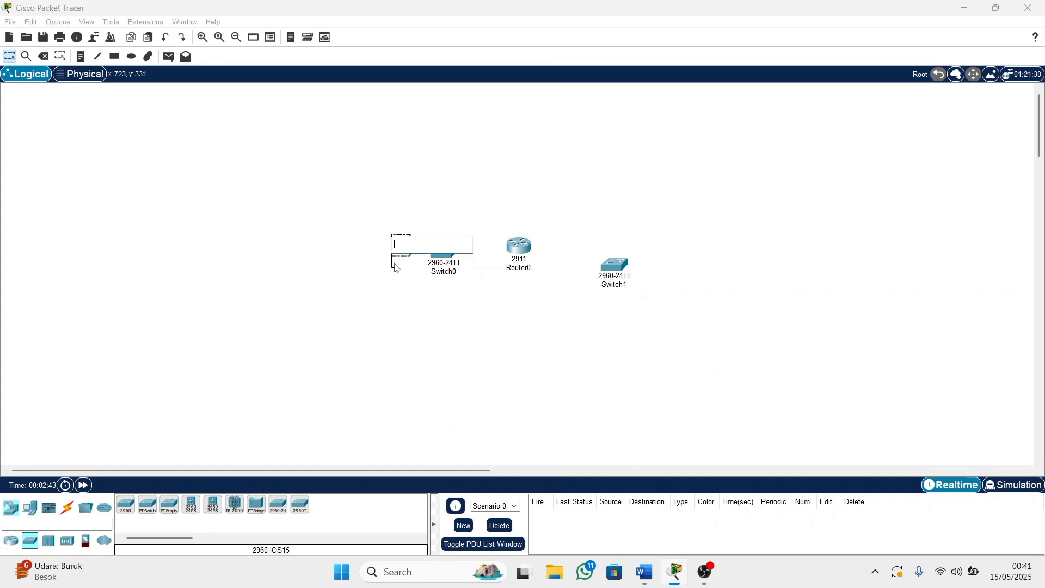
pyautogui.click(396, 265)
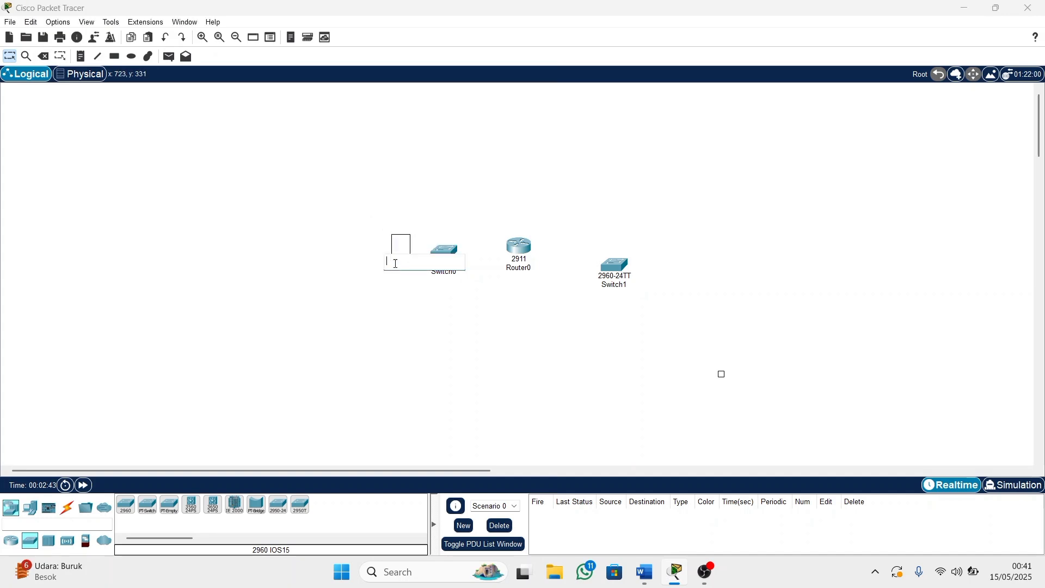
pyautogui.click(44, 57)
pyautogui.click(524, 302)
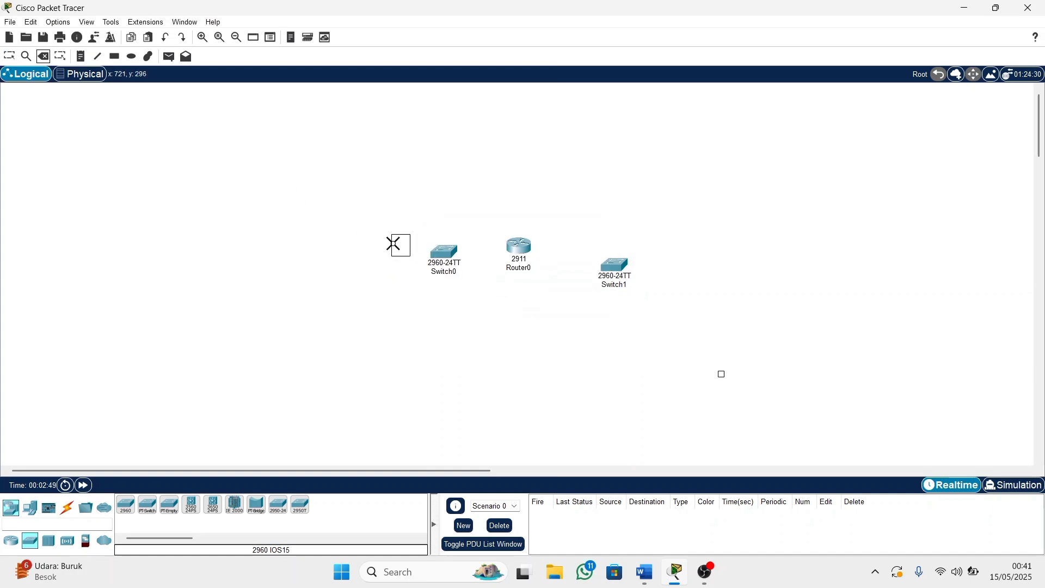
pyautogui.click(394, 243)
pyautogui.click(527, 300)
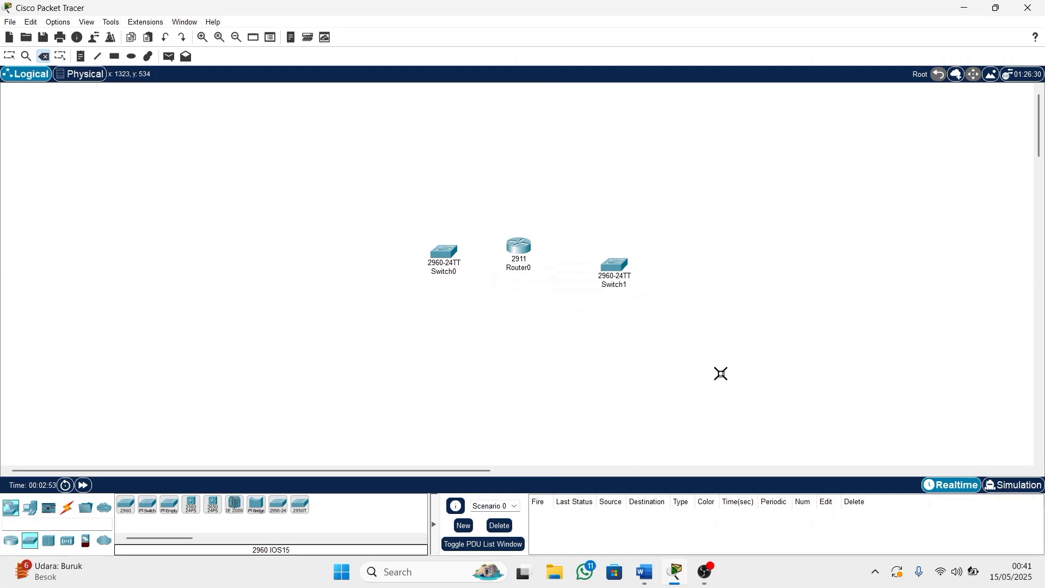
pyautogui.click(720, 373)
pyautogui.click(532, 299)
# Place ten PC-PT computers in the area to the left of Switch0 for the first-floor division.
pyautogui.moveTo(660, 569)
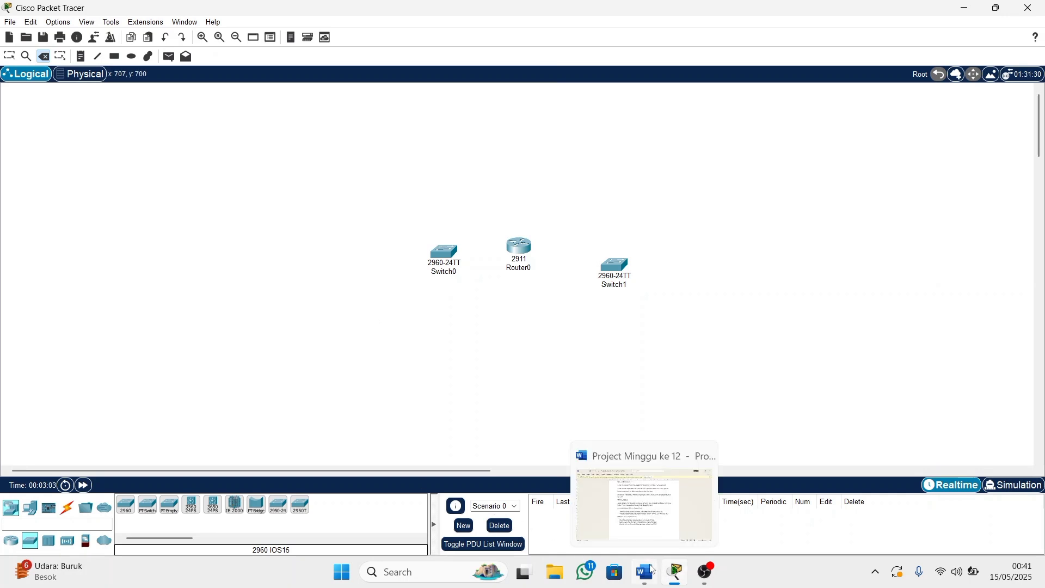
pyautogui.moveTo(661, 536)
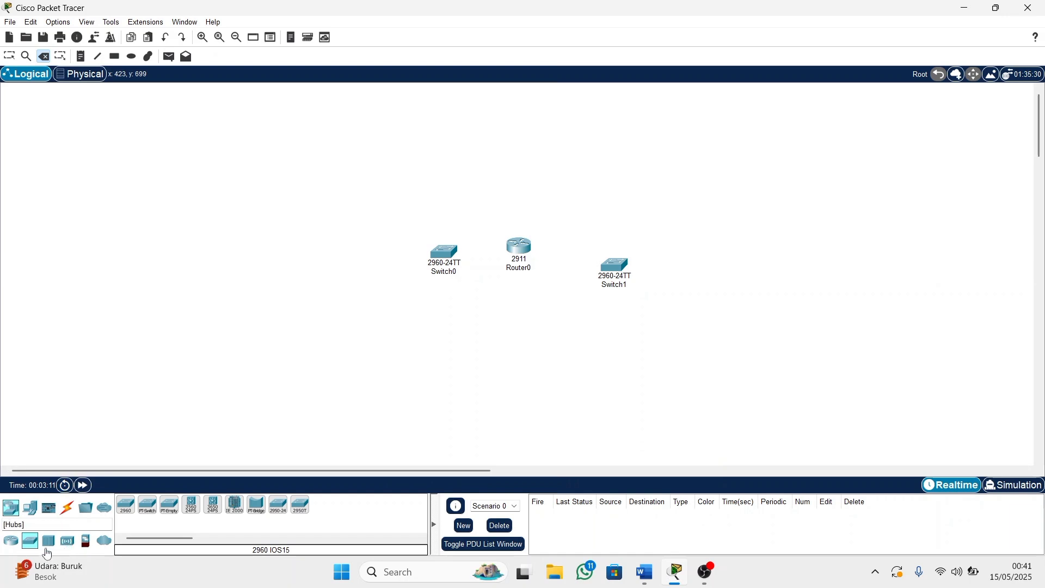
pyautogui.click(11, 540)
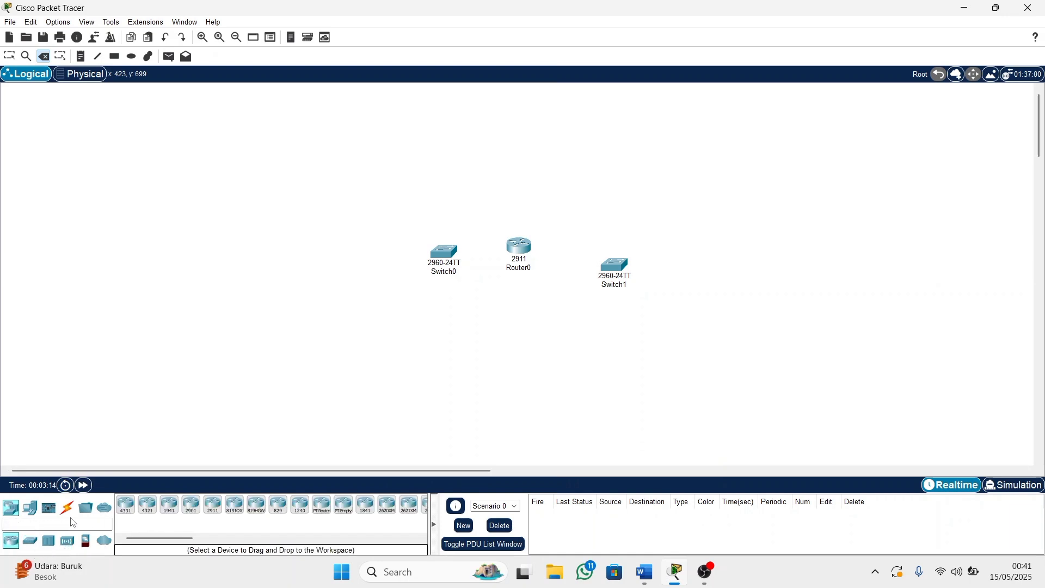
pyautogui.click(30, 507)
pyautogui.click(125, 505)
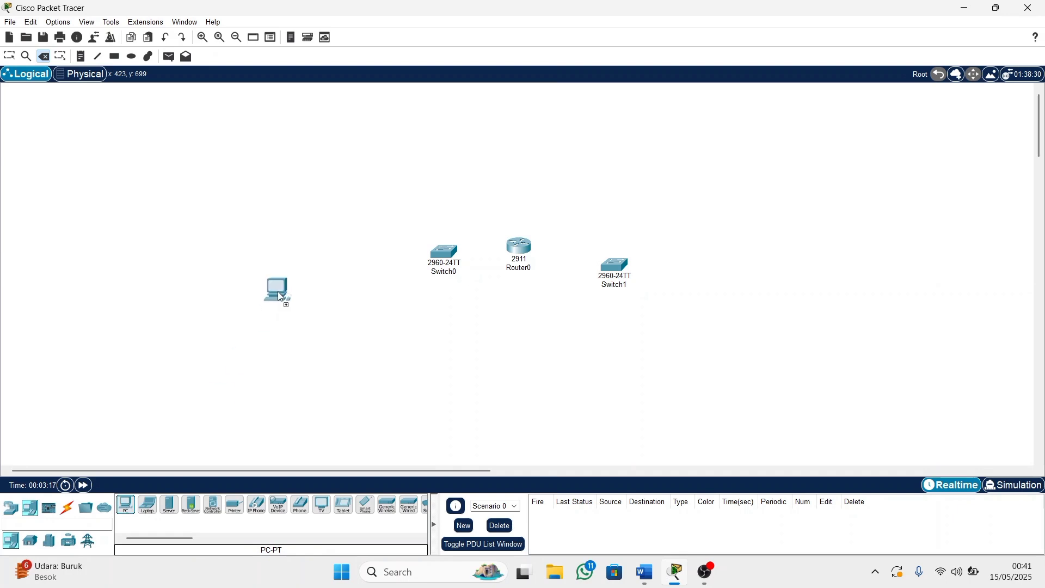
pyautogui.click(272, 270)
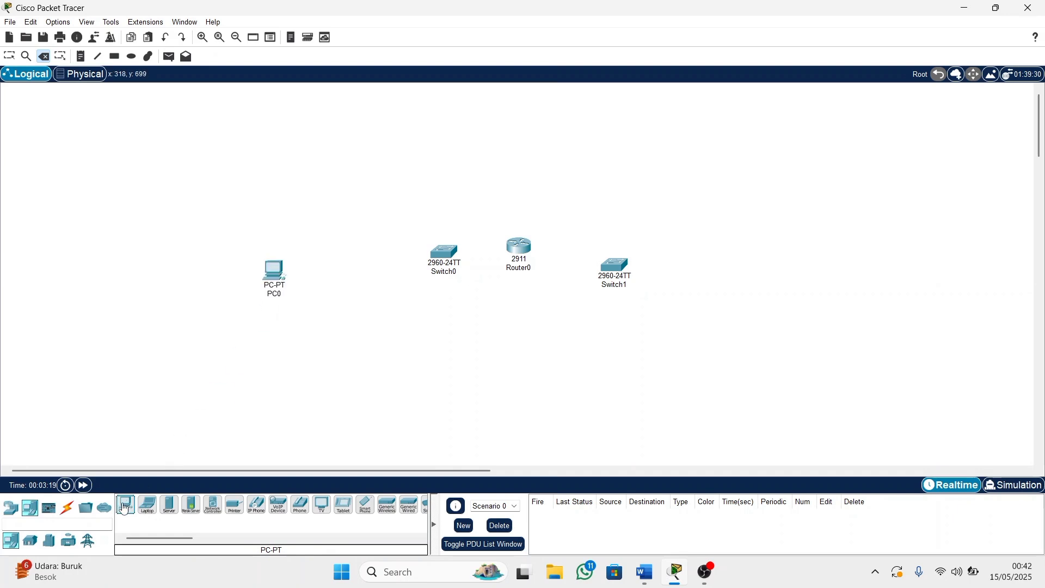
pyautogui.moveTo(125, 505); pyautogui.dragTo(259, 346)
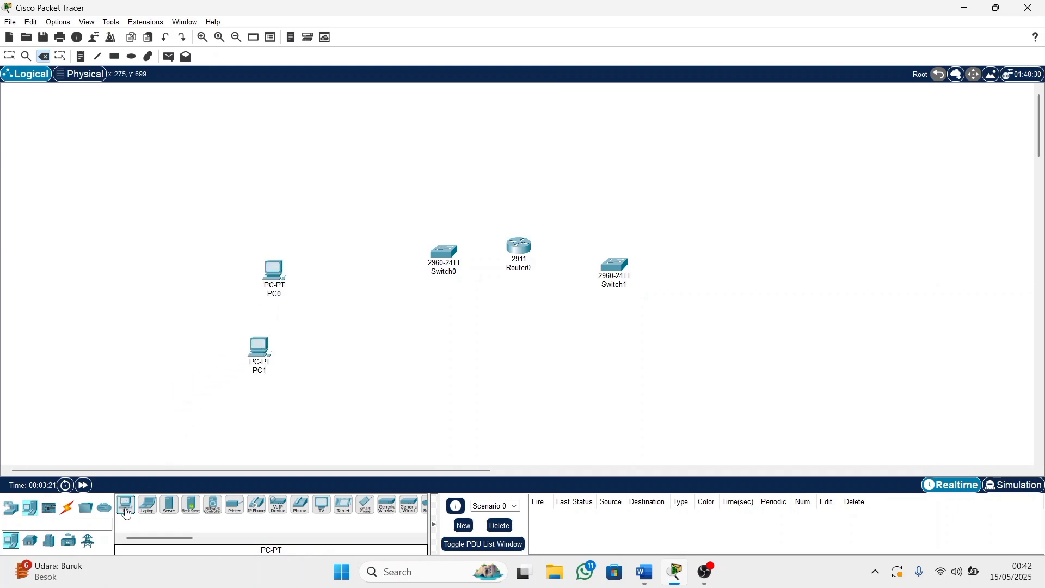
pyautogui.moveTo(246, 400); pyautogui.dragTo(247, 402)
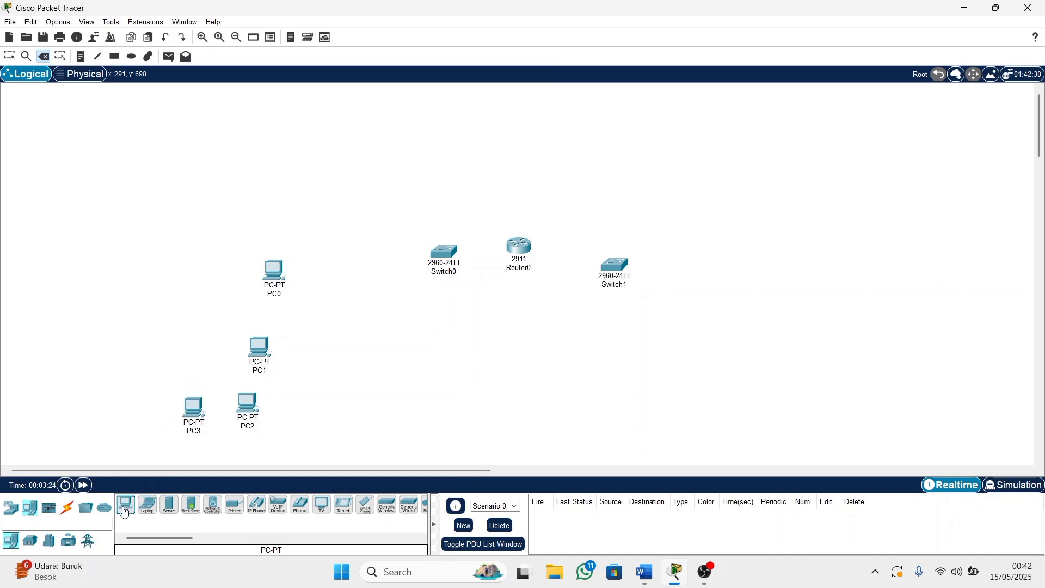
pyautogui.moveTo(125, 505); pyautogui.dragTo(197, 345)
pyautogui.moveTo(125, 505); pyautogui.dragTo(187, 303)
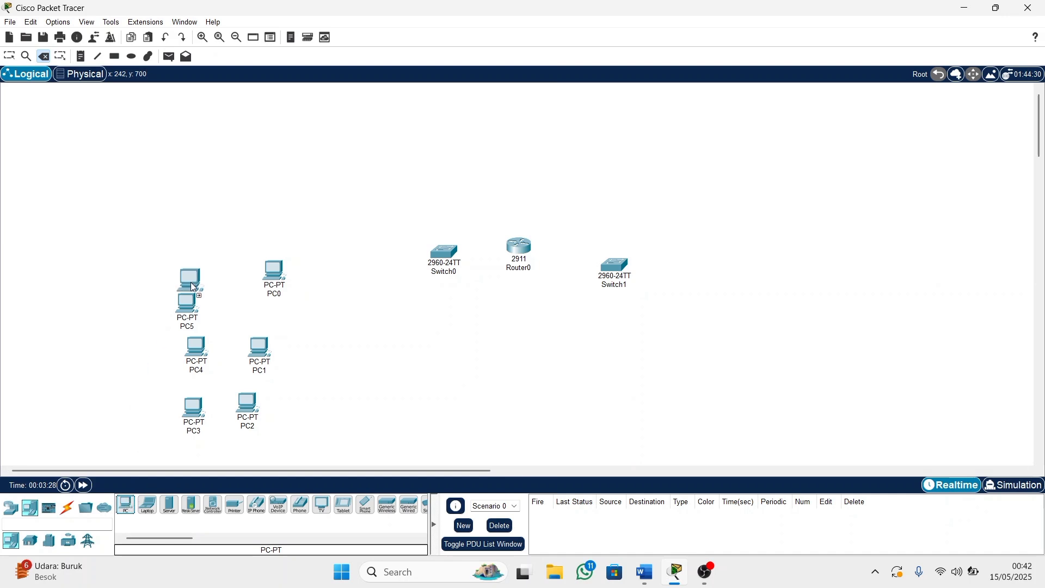
pyautogui.moveTo(187, 260); pyautogui.dragTo(188, 260)
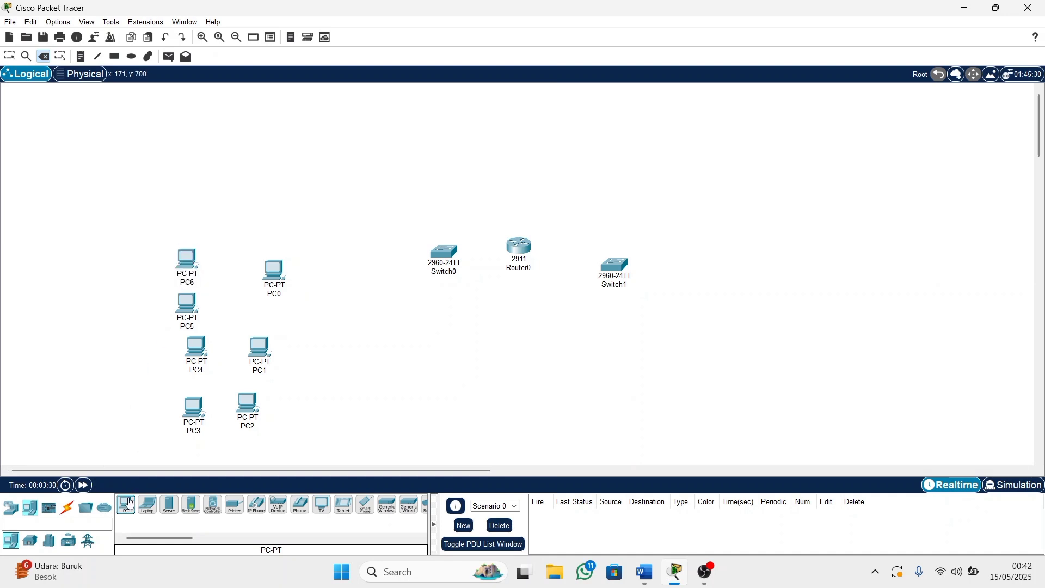
pyautogui.moveTo(125, 505); pyautogui.dragTo(183, 224)
pyautogui.click(185, 226)
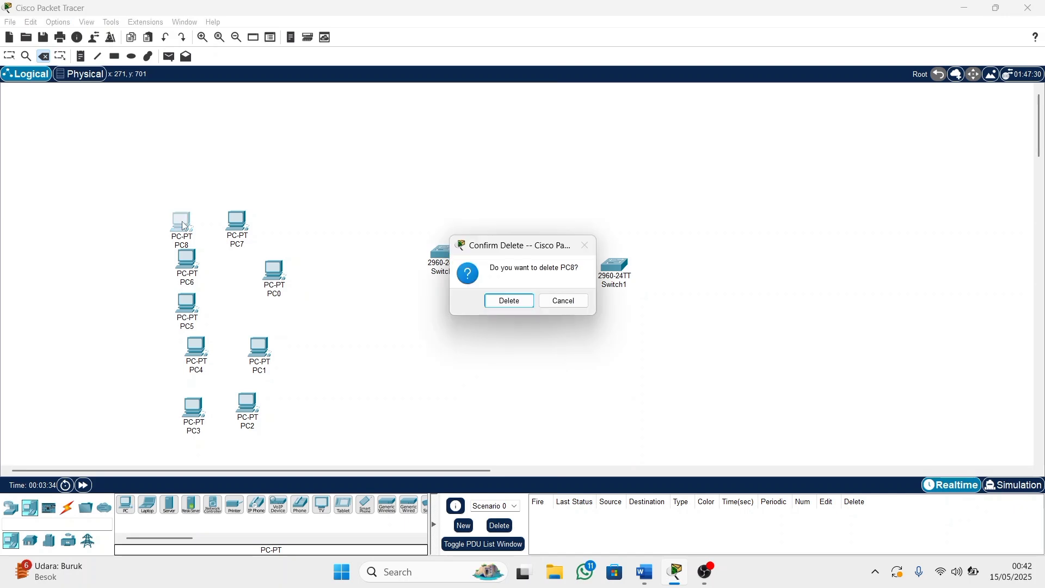
pyautogui.click(581, 299)
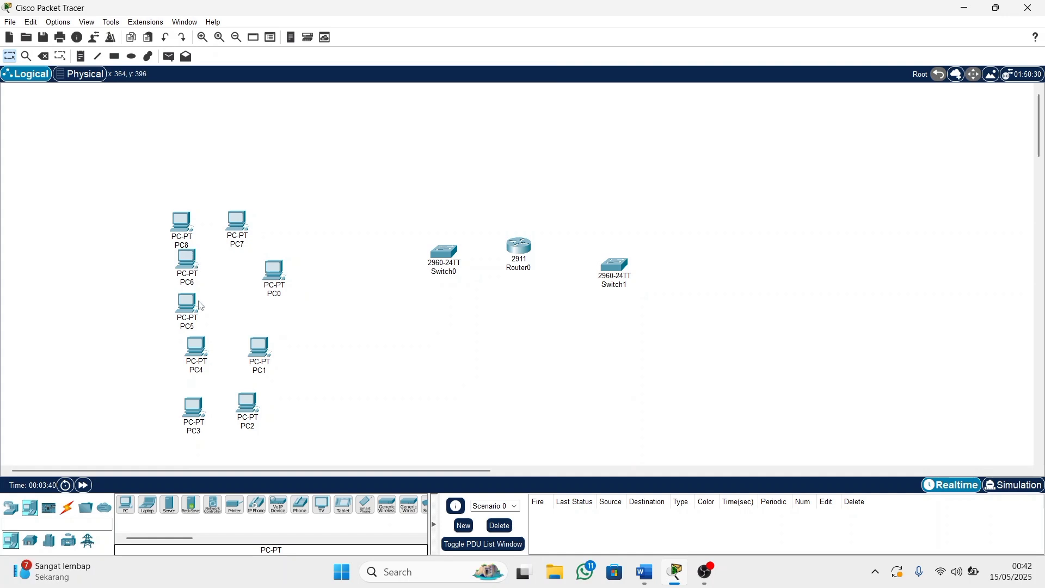
pyautogui.click(126, 505)
# Spread out the first-floor computers by moving PC7, PC8, PC6, PC0, PC1, PC4 and PC2 apart from their neighbours.
pyautogui.moveTo(238, 222); pyautogui.dragTo(275, 179)
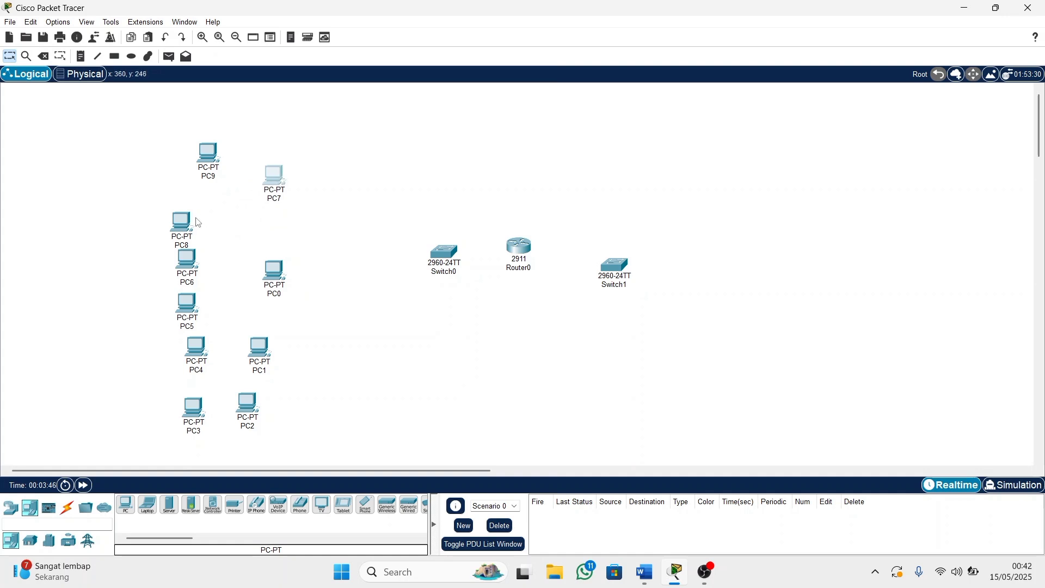
pyautogui.moveTo(190, 224); pyautogui.dragTo(248, 214)
pyautogui.moveTo(193, 269); pyautogui.dragTo(187, 252)
pyautogui.moveTo(276, 278); pyautogui.dragTo(297, 274)
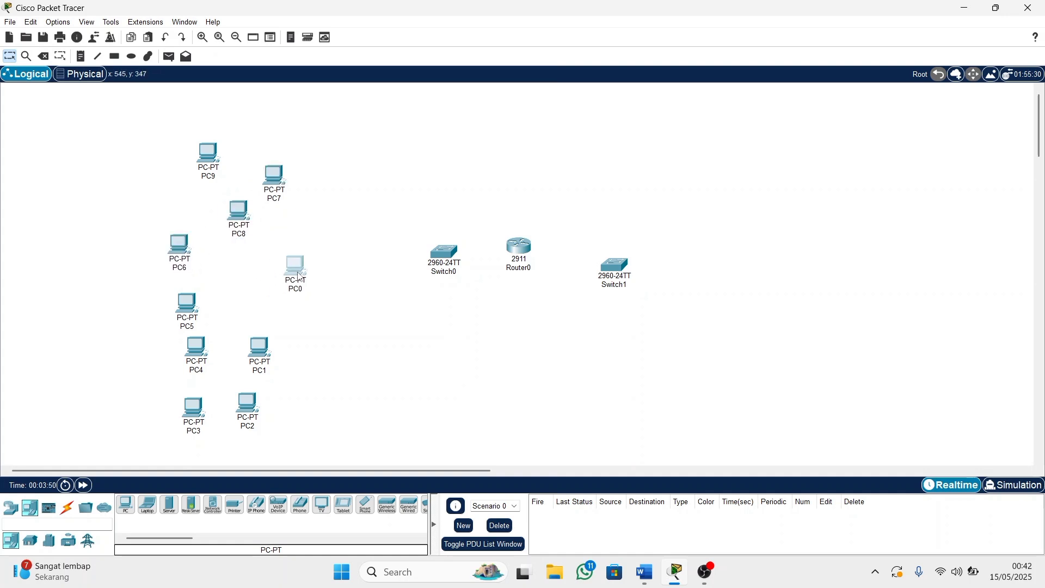
pyautogui.moveTo(272, 338); pyautogui.dragTo(307, 314)
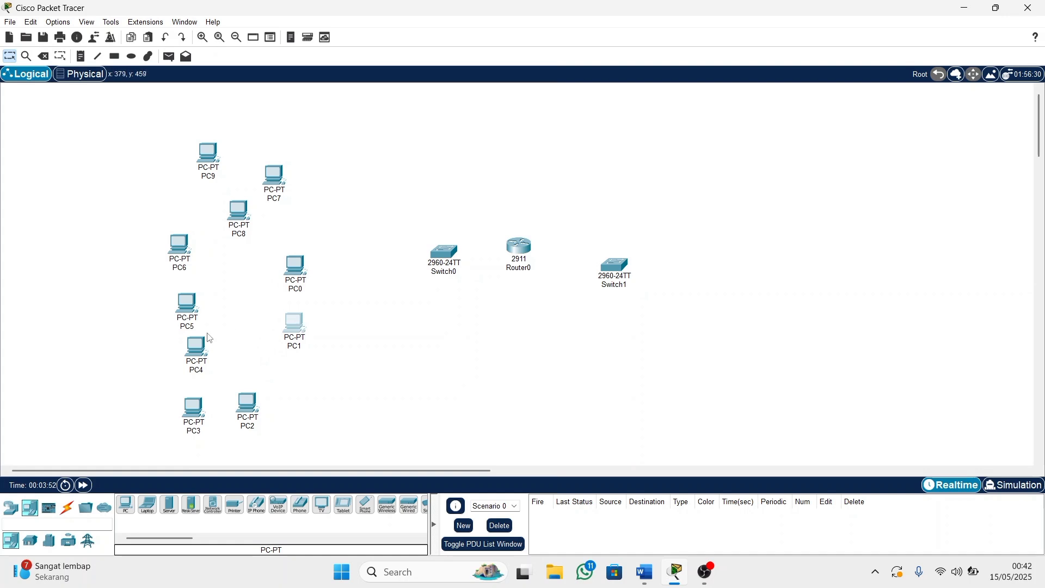
pyautogui.click(201, 347)
pyautogui.moveTo(200, 347); pyautogui.dragTo(250, 323)
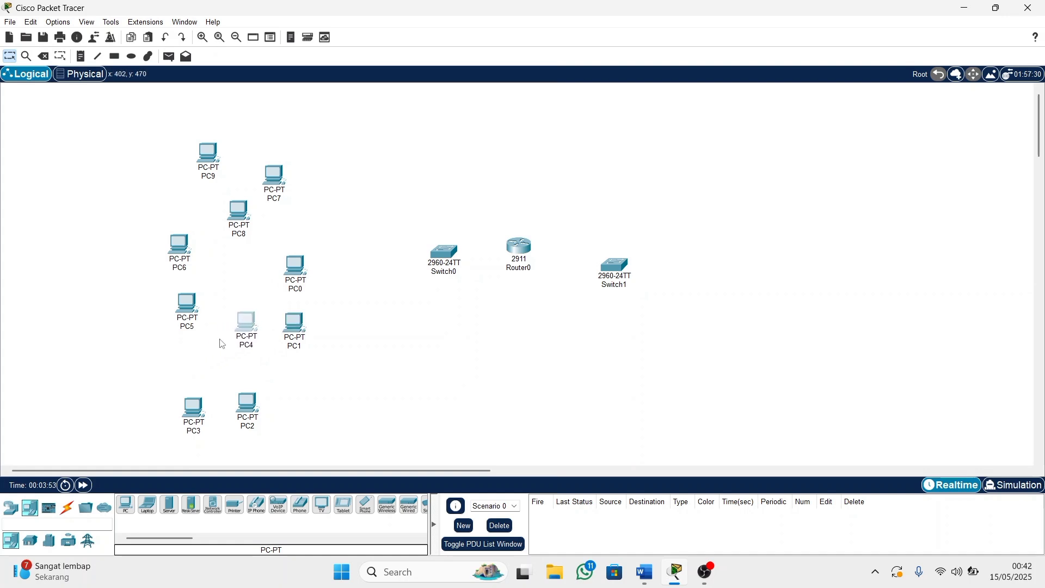
pyautogui.moveTo(256, 411); pyautogui.dragTo(308, 402)
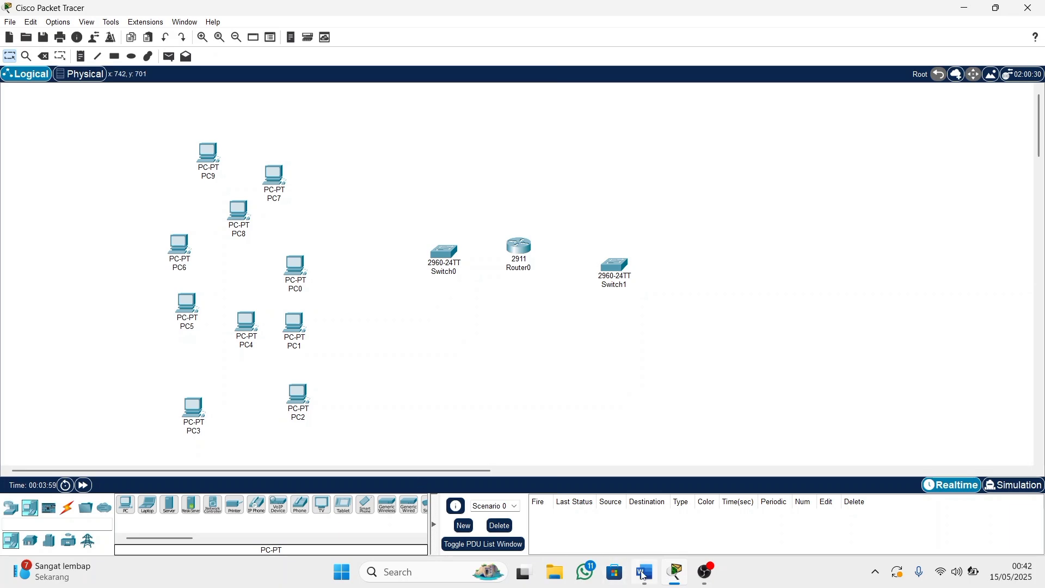
# Place fifteen PC-PT computers in the area to the right of Switch1 for the second floor.
pyautogui.moveTo(675, 482)
pyautogui.click(126, 505)
pyautogui.click(599, 326)
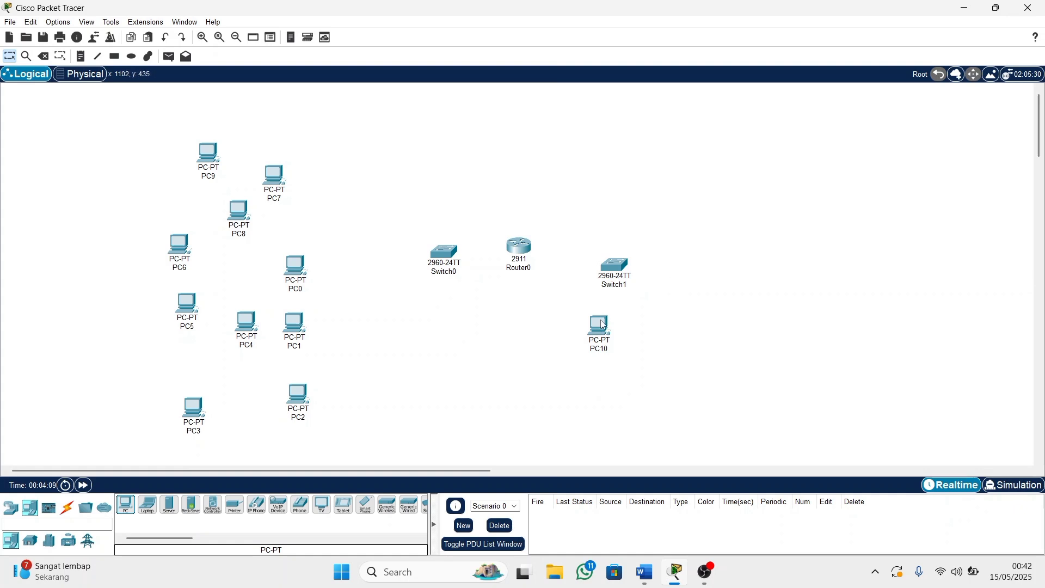
pyautogui.moveTo(598, 327); pyautogui.dragTo(702, 151)
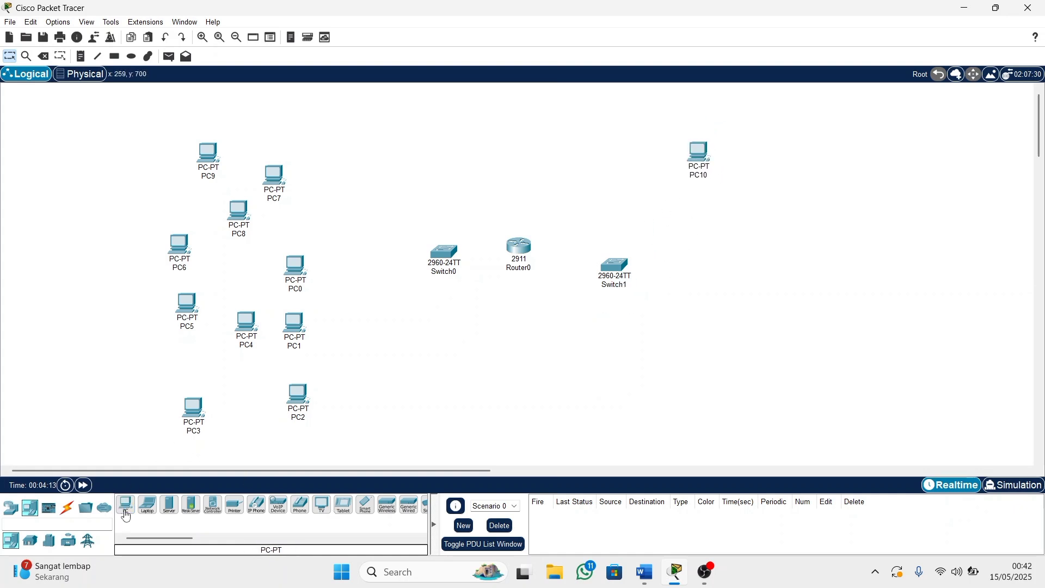
pyautogui.moveTo(125, 505); pyautogui.dragTo(707, 234)
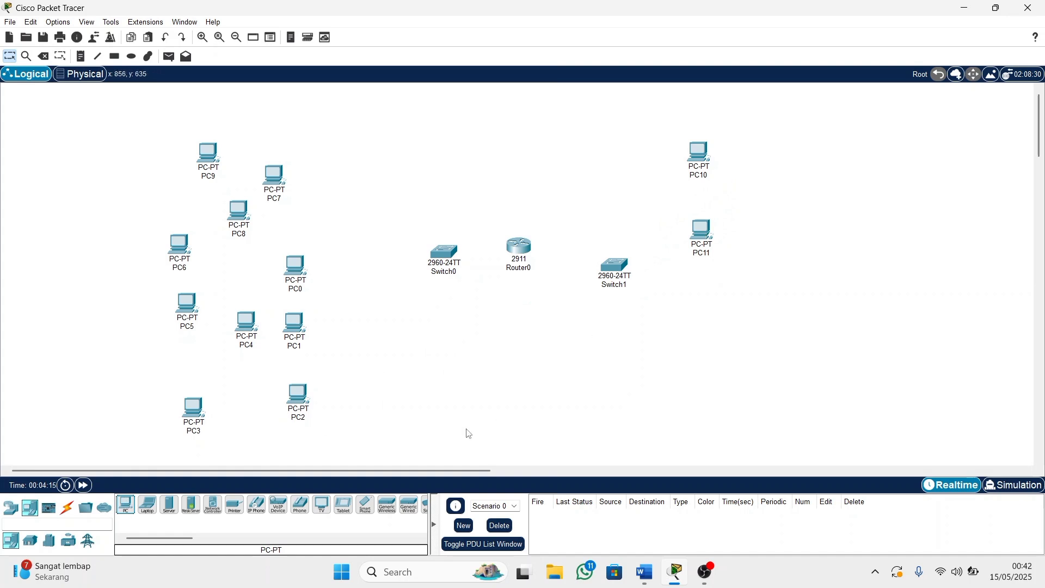
pyautogui.moveTo(126, 505); pyautogui.dragTo(698, 313)
pyautogui.moveTo(127, 505); pyautogui.dragTo(729, 388)
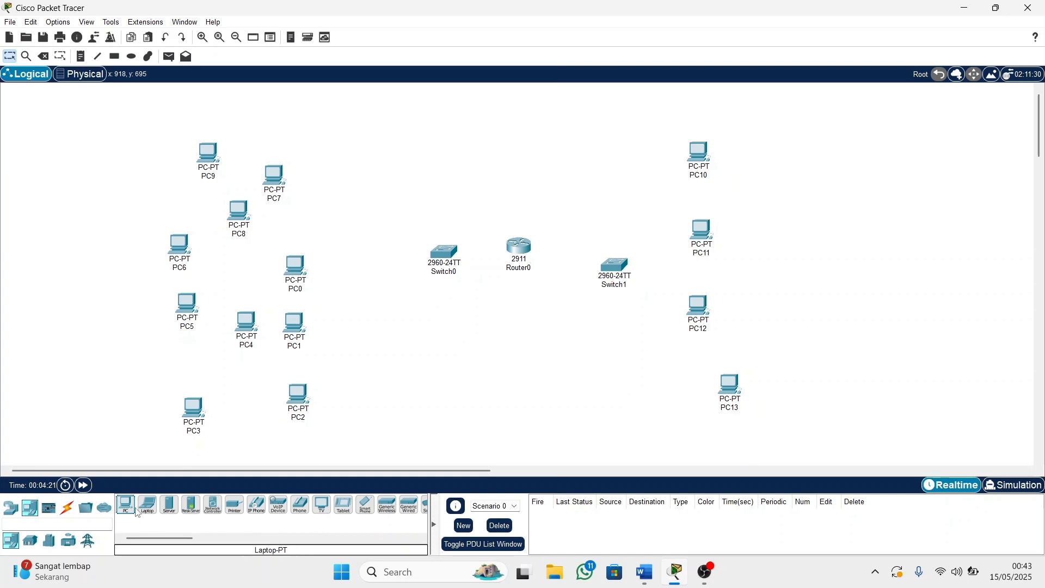
pyautogui.moveTo(125, 505); pyautogui.dragTo(743, 342)
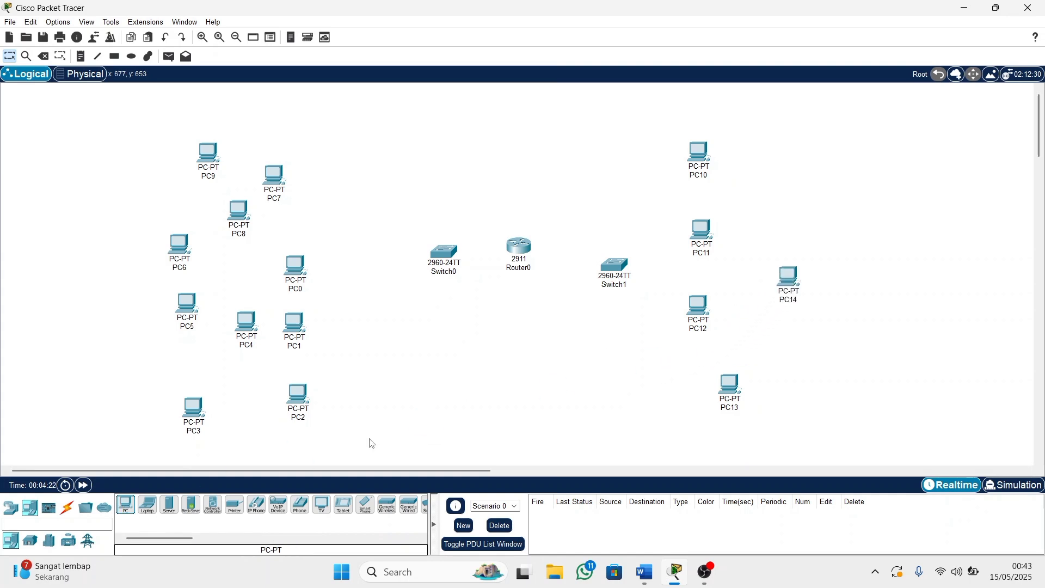
pyautogui.click(126, 505)
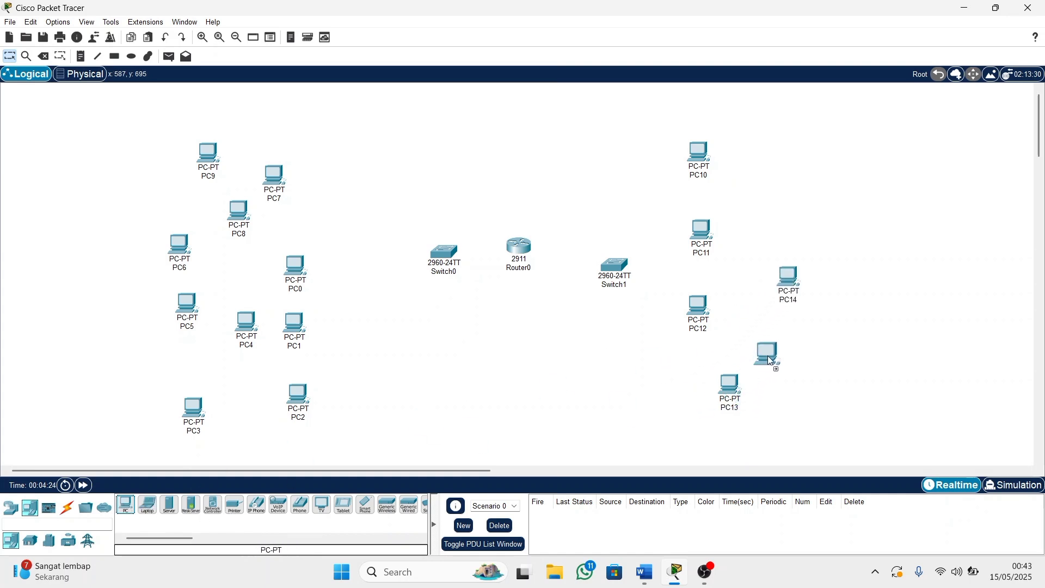
pyautogui.click(814, 319)
pyautogui.click(126, 505)
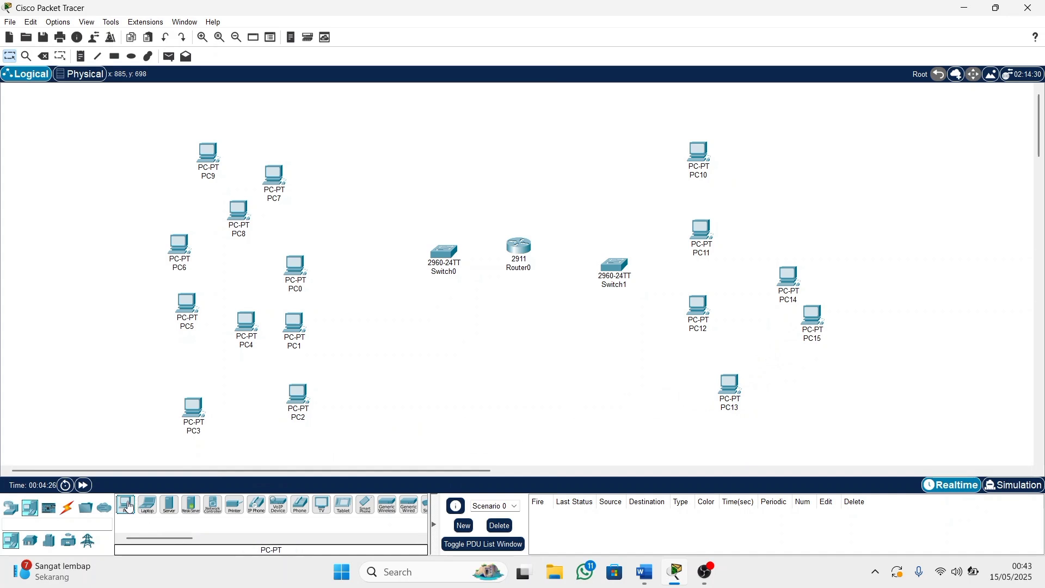
pyautogui.click(756, 330)
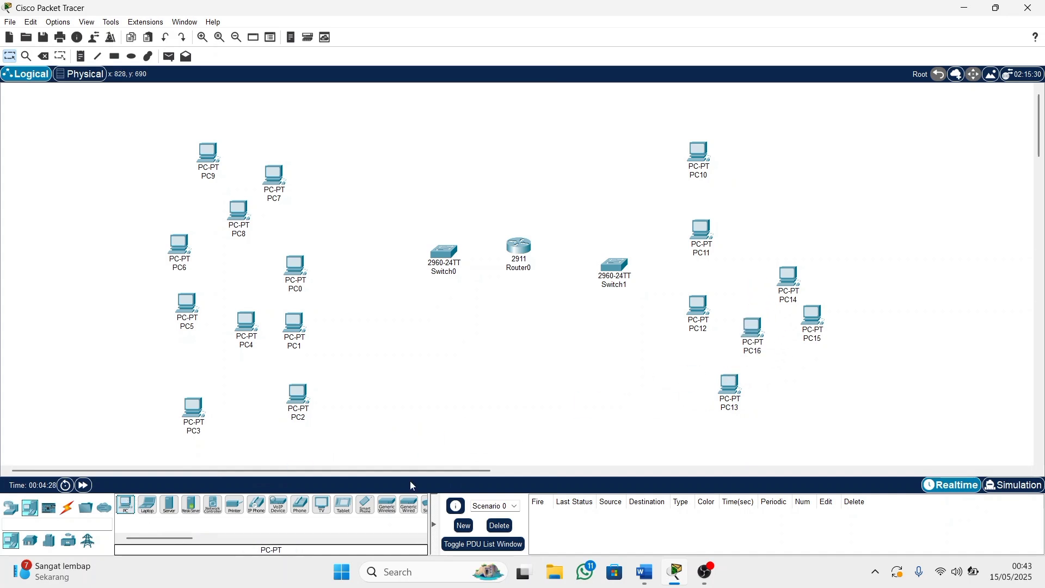
pyautogui.click(126, 509)
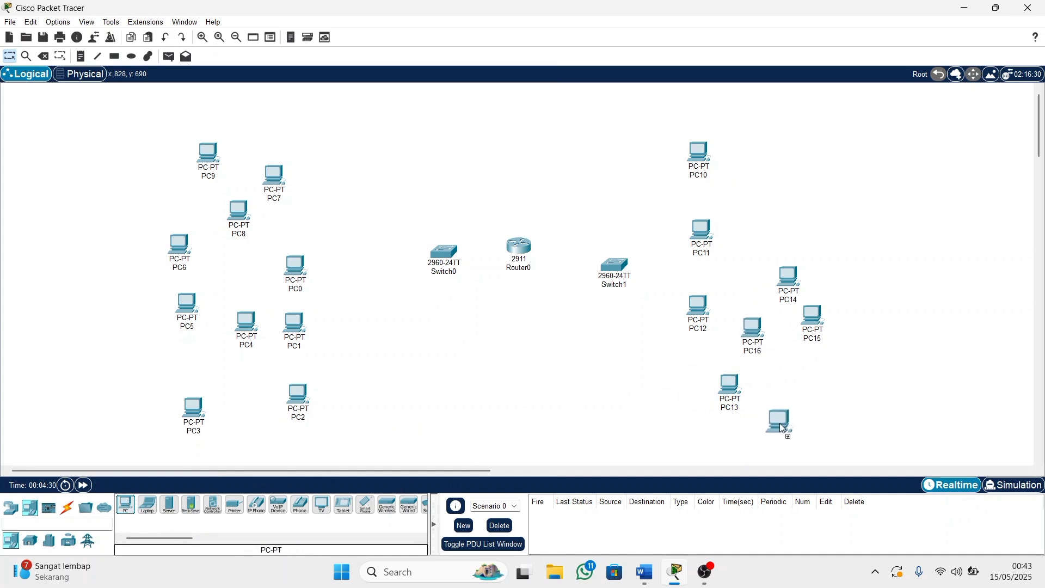
pyautogui.click(815, 408)
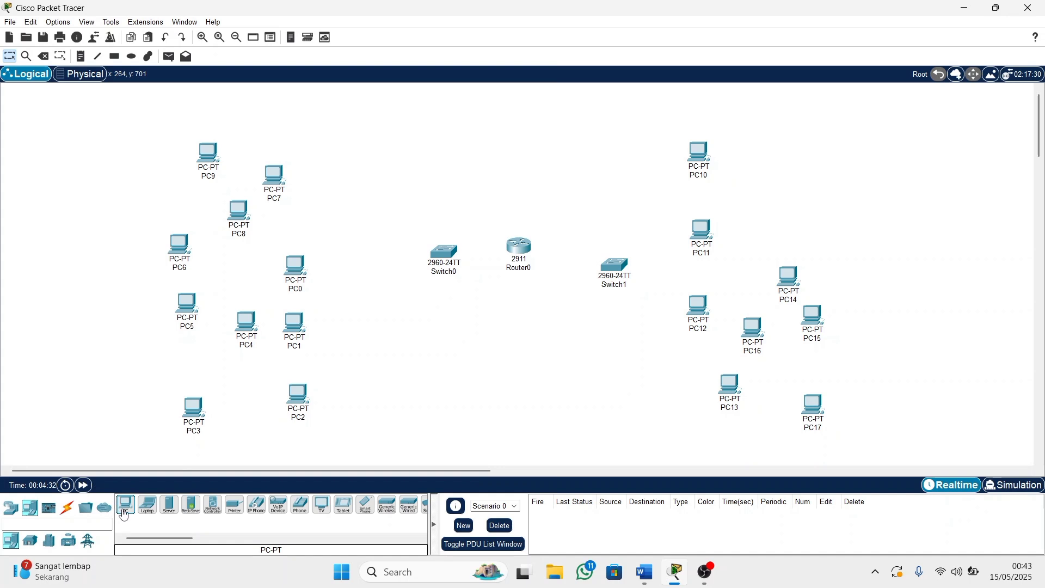
pyautogui.click(124, 513)
pyautogui.click(754, 190)
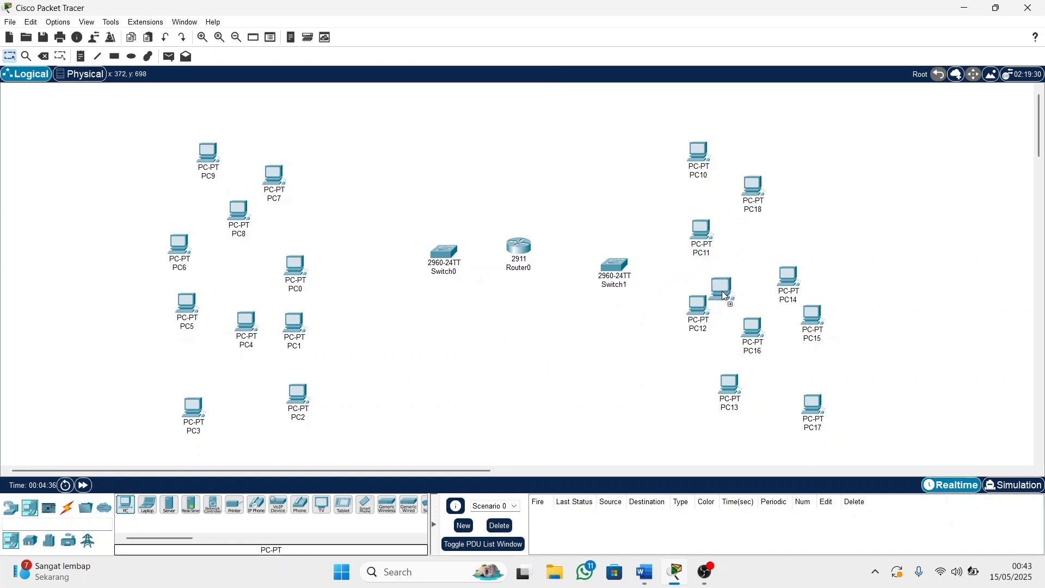
pyautogui.click(738, 276)
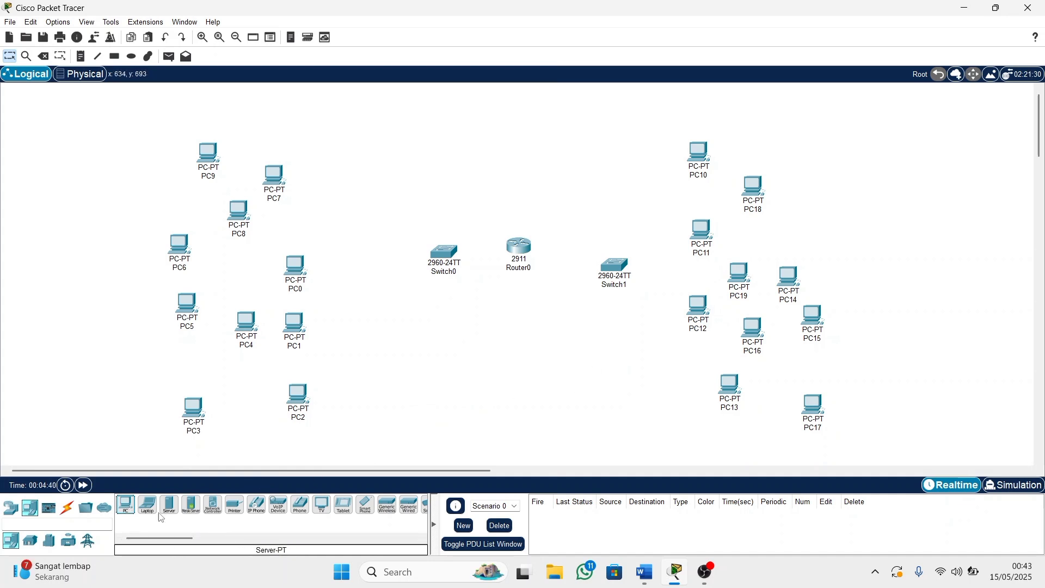
pyautogui.click(128, 511)
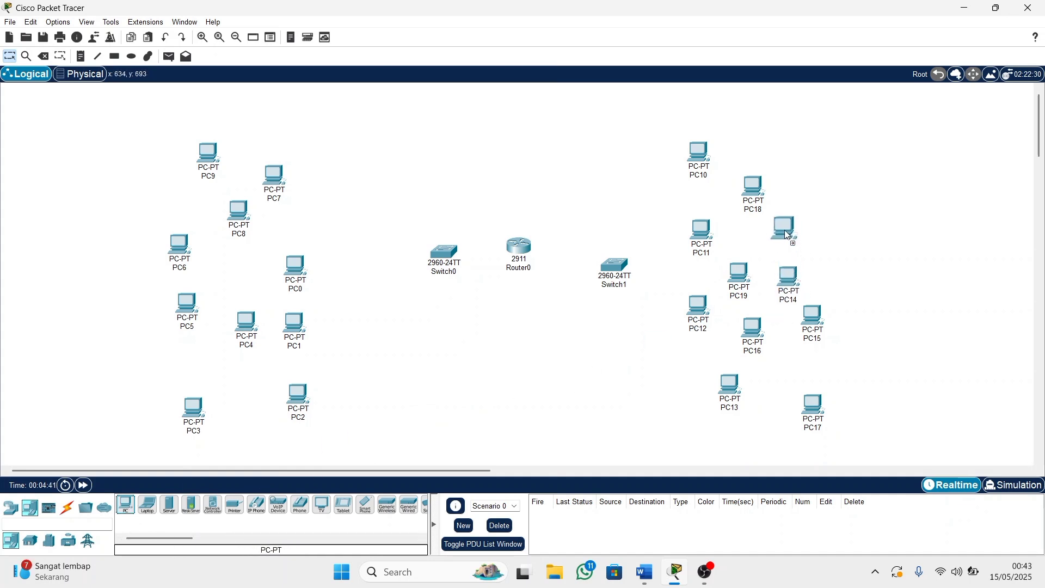
pyautogui.click(780, 224)
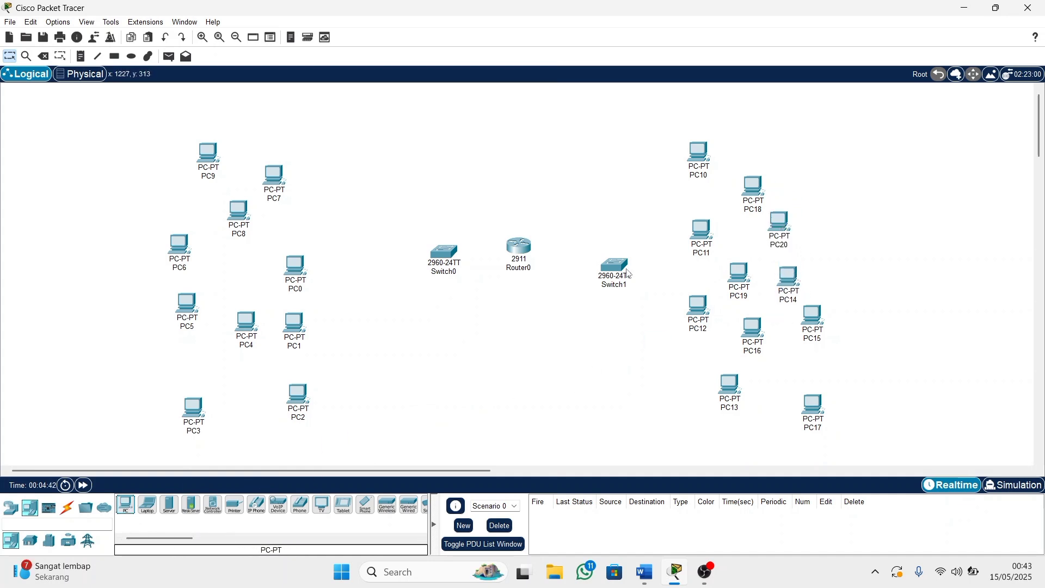
pyautogui.click(129, 511)
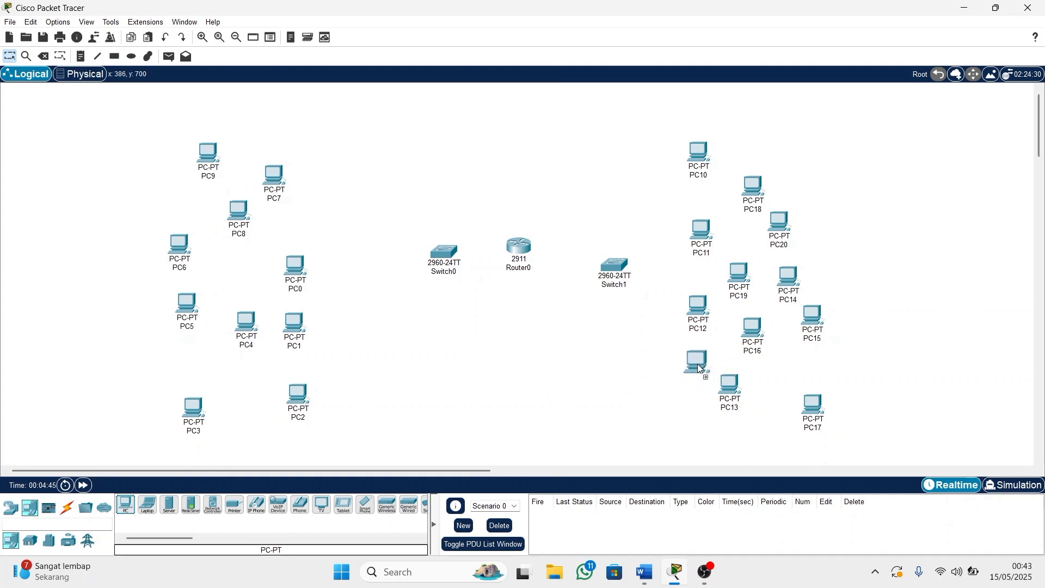
pyautogui.click(698, 365)
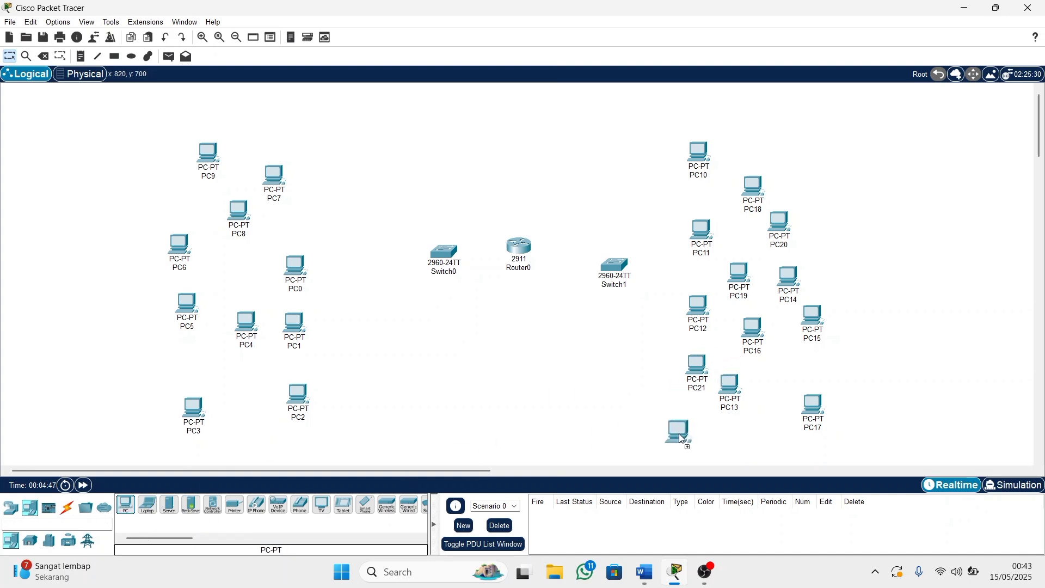
pyautogui.click(682, 434)
pyautogui.click(132, 506)
pyautogui.click(792, 379)
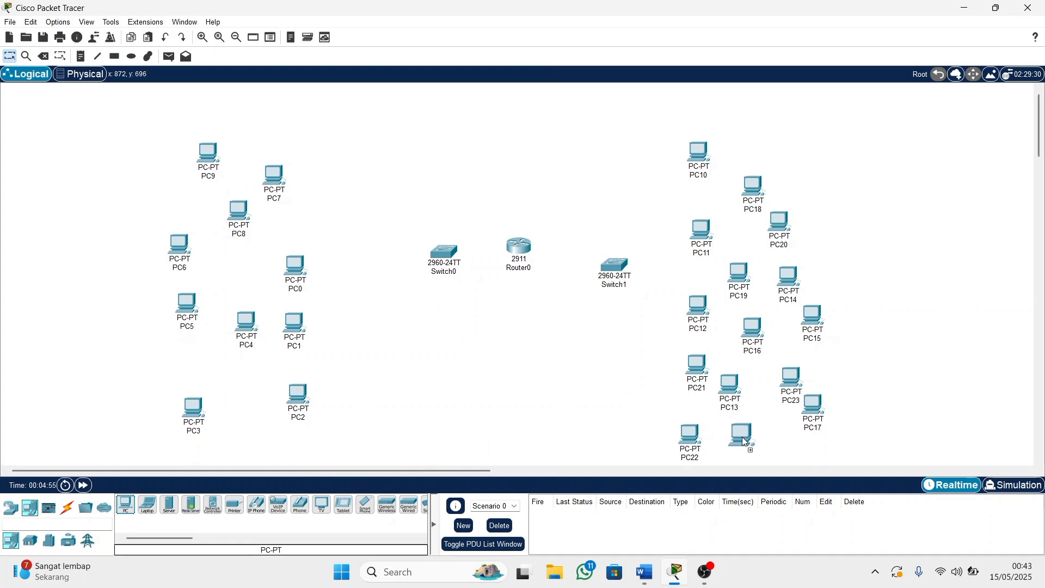
pyautogui.click(742, 437)
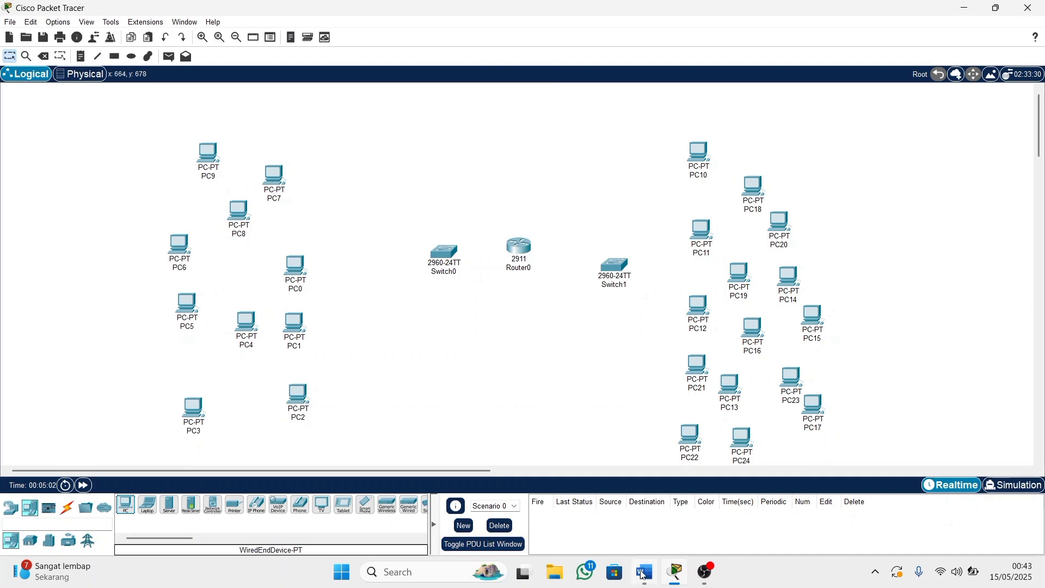
# Place two Printer-PT printers and one Server-PT server to the left of the first-floor computers.
pyautogui.moveTo(644, 572)
pyautogui.click(677, 510)
pyautogui.click(235, 505)
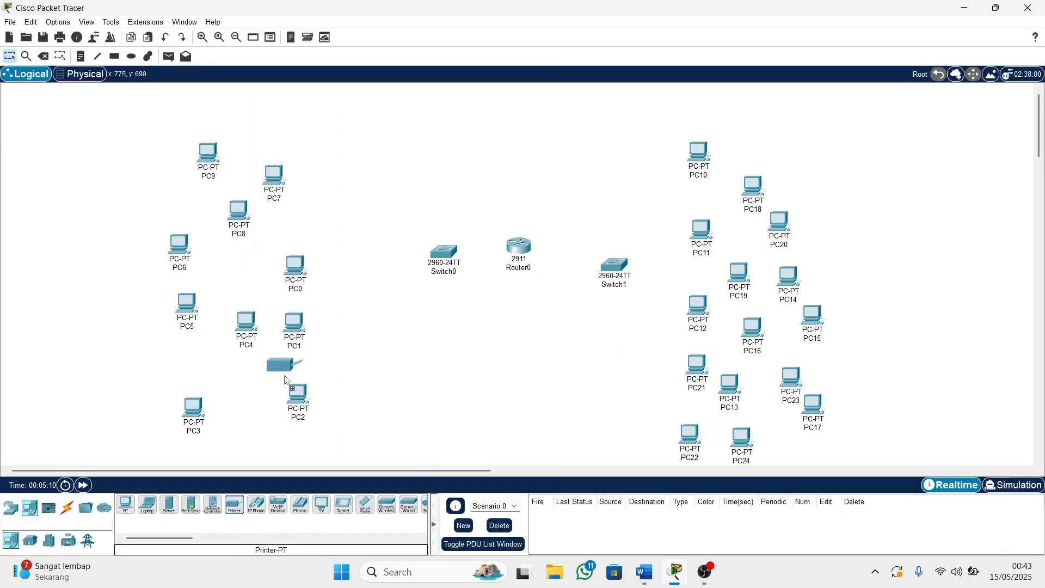
pyautogui.click(127, 387)
pyautogui.click(235, 505)
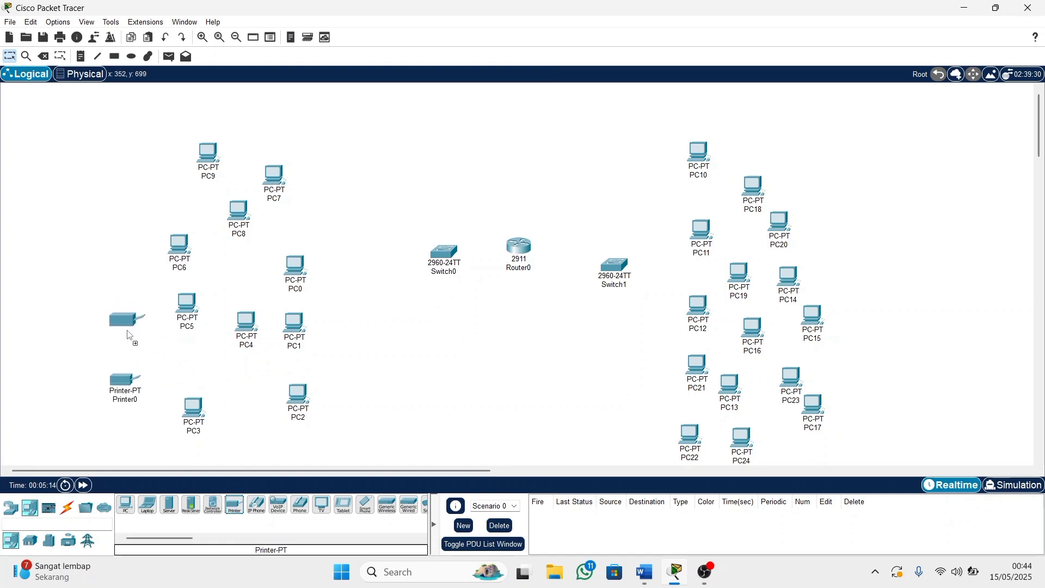
pyautogui.click(129, 334)
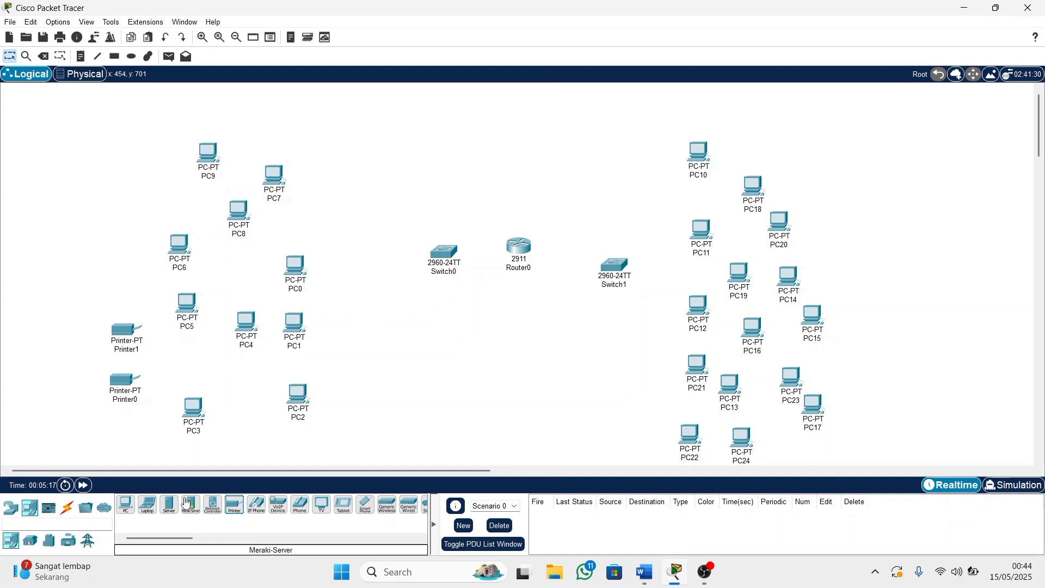
pyautogui.click(170, 505)
pyautogui.click(103, 226)
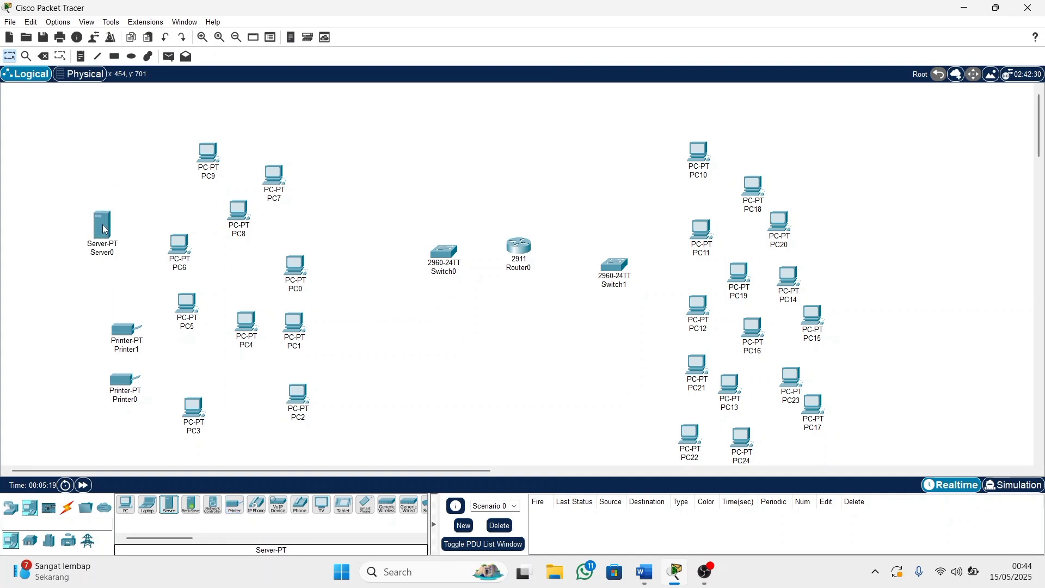
# Place one Printer-PT printer and one Server-PT server to the right of the second-floor computers.
pyautogui.click(233, 509)
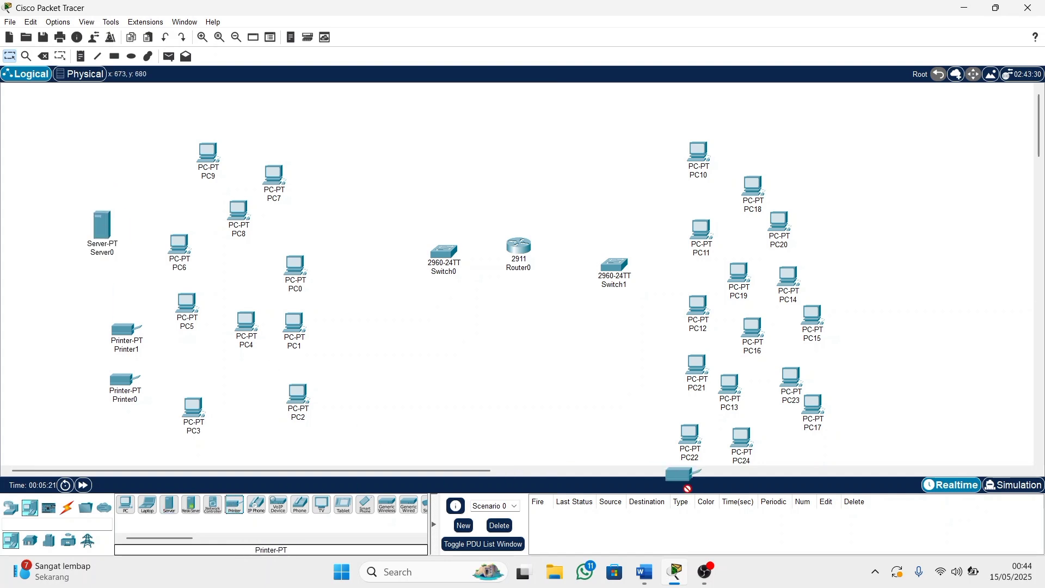
pyautogui.click(838, 232)
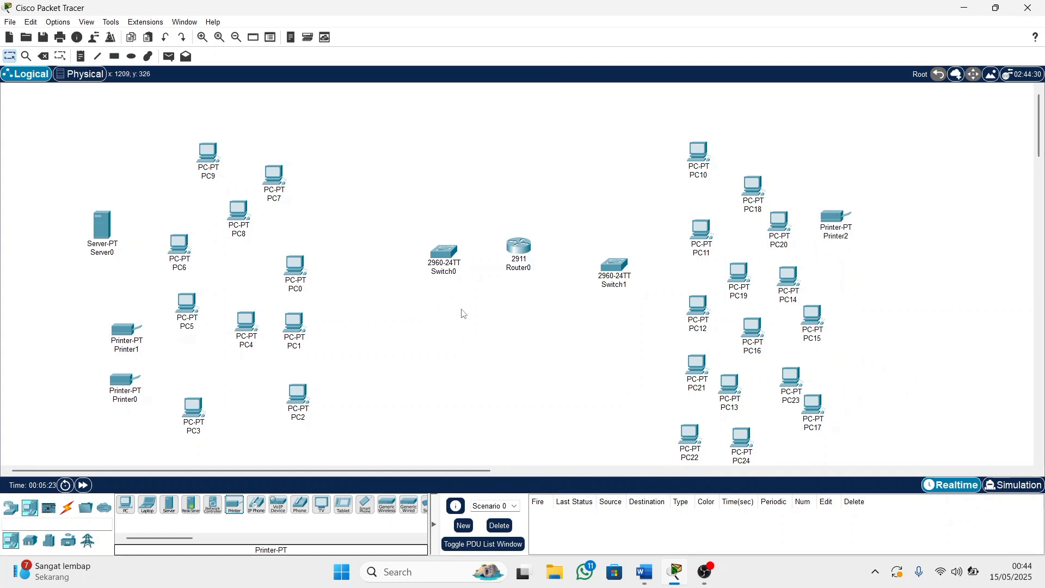
pyautogui.click(174, 508)
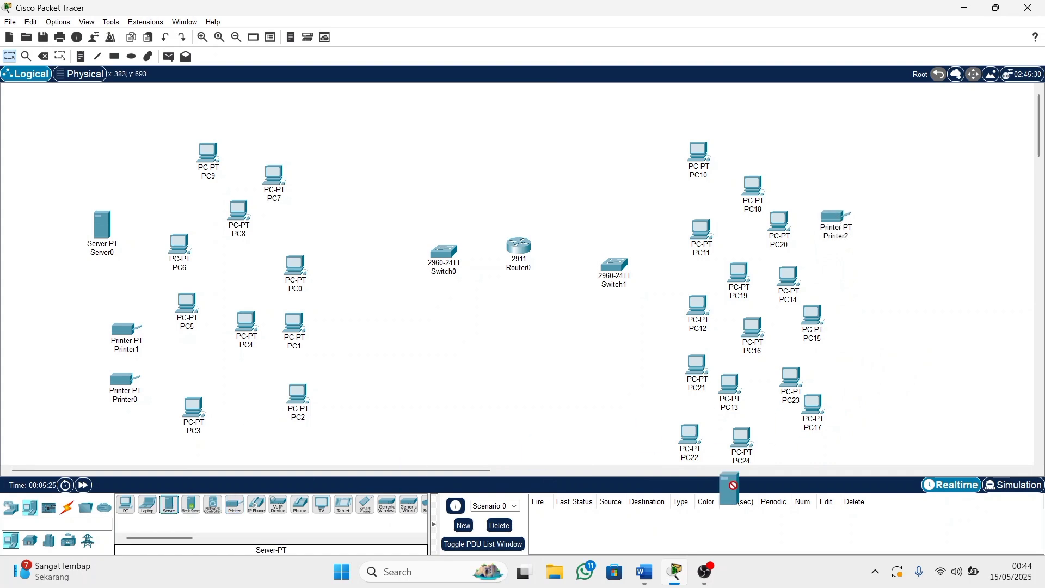
pyautogui.click(869, 292)
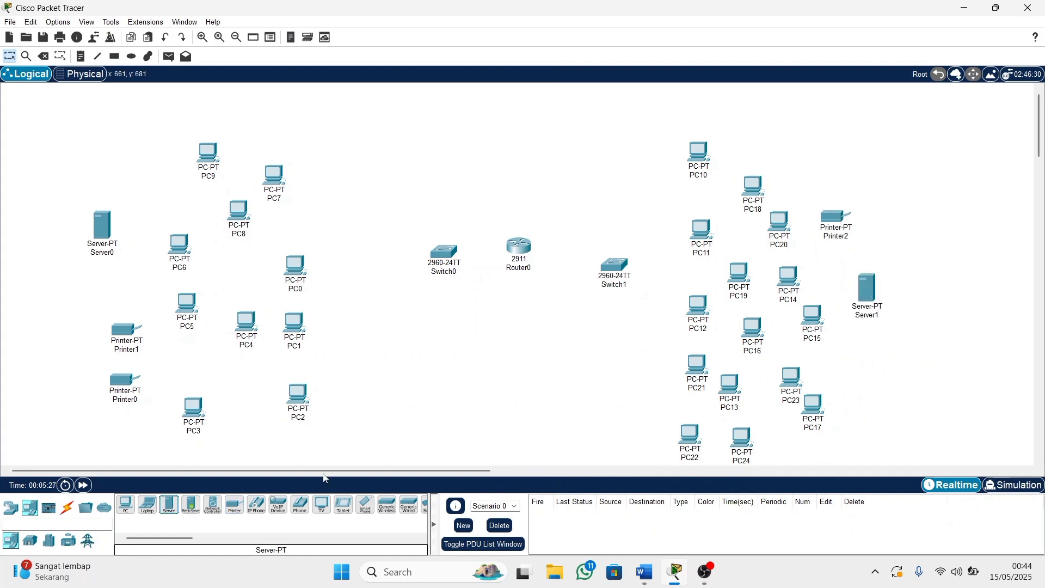
# Connect Router0 to Switch0 with an automatically chosen connection type.
pyautogui.click(69, 513)
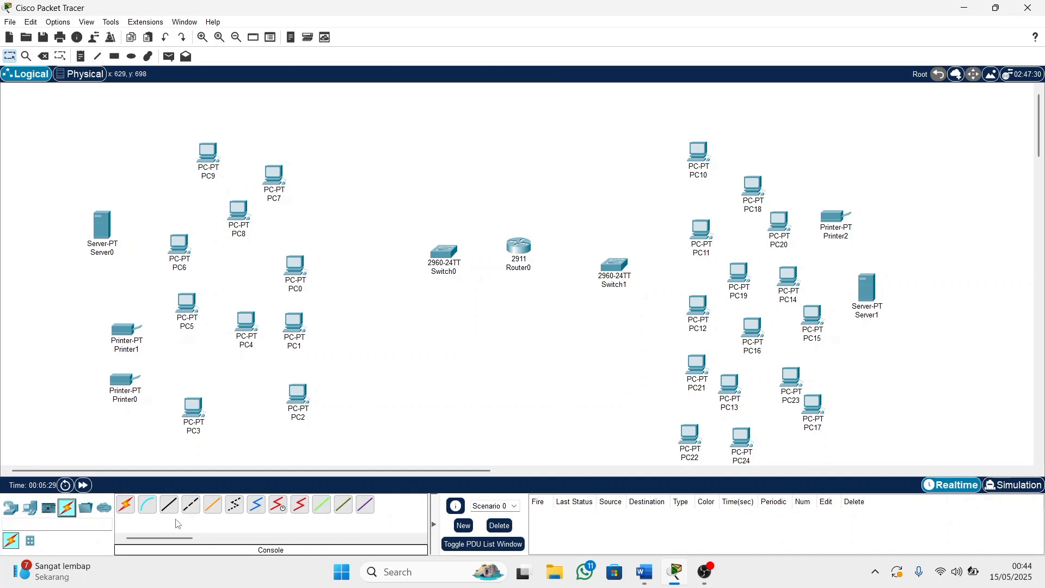
pyautogui.click(133, 508)
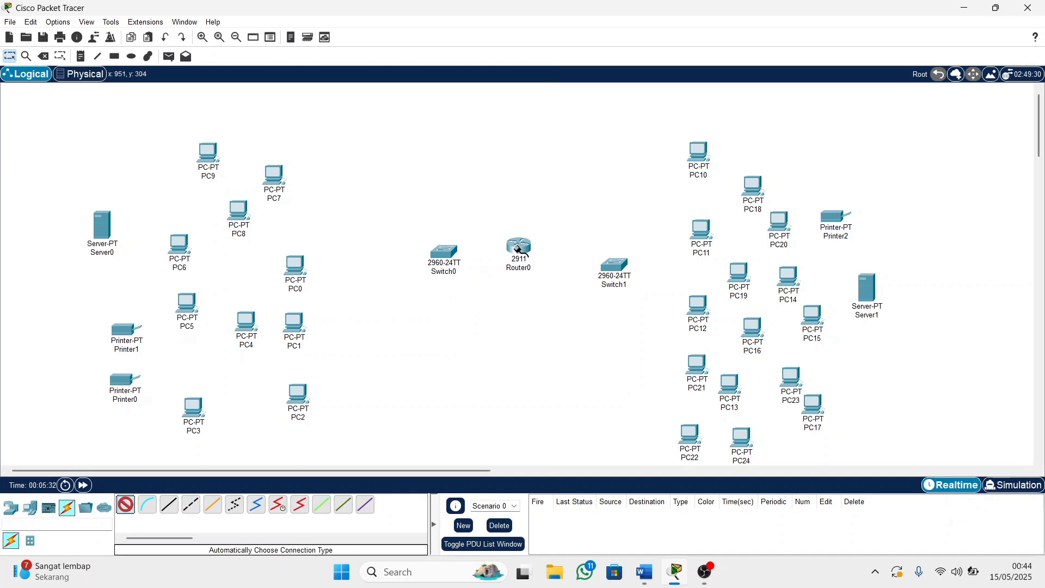
pyautogui.click(498, 252)
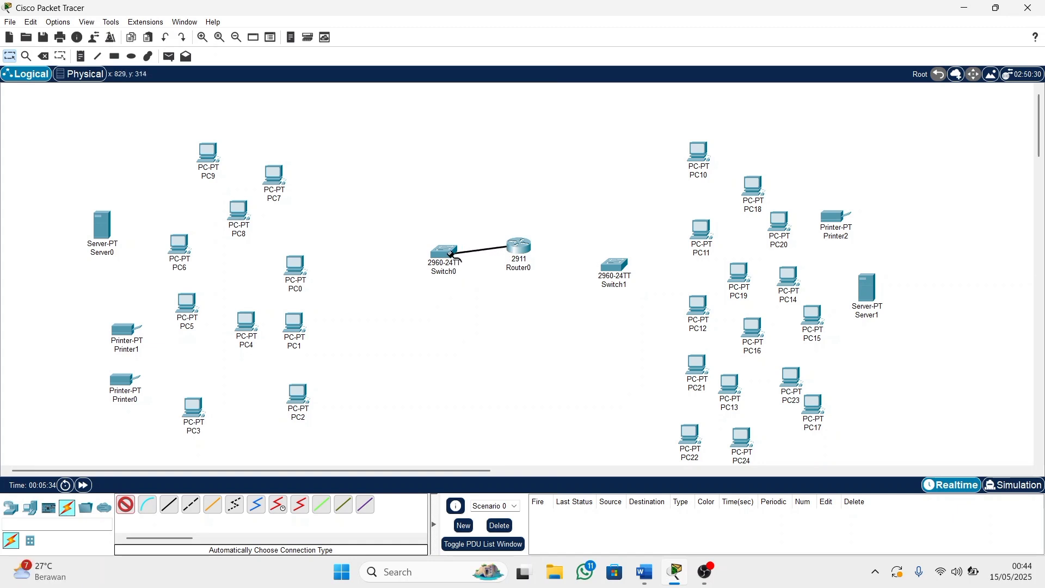
pyautogui.click(450, 254)
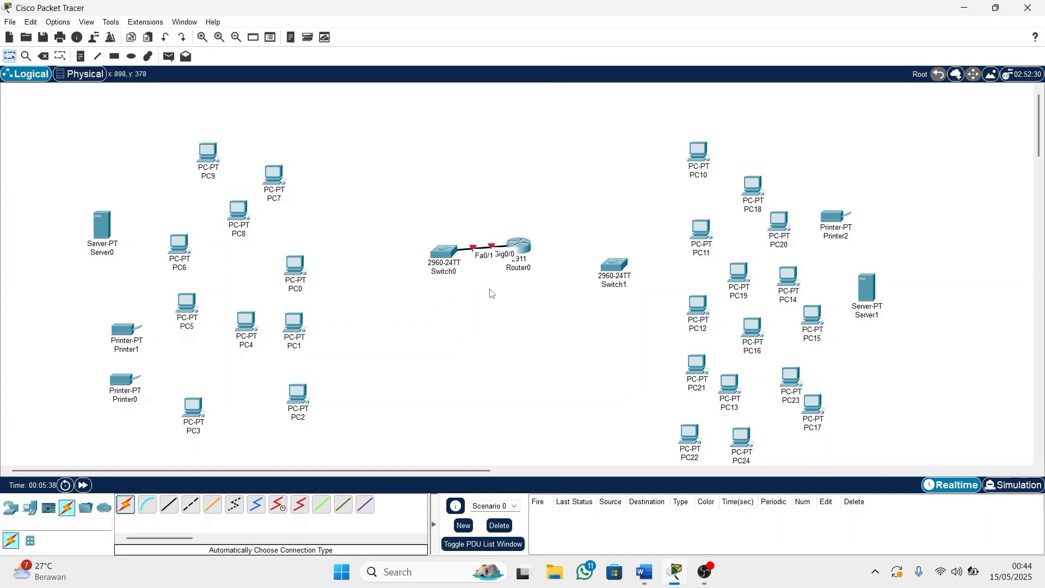
# Connect Router0 to Switch1 with an automatically chosen connection type, and move both switches slightly lower, with Switch0 farther from the router.
pyautogui.click(127, 505)
pyautogui.click(518, 244)
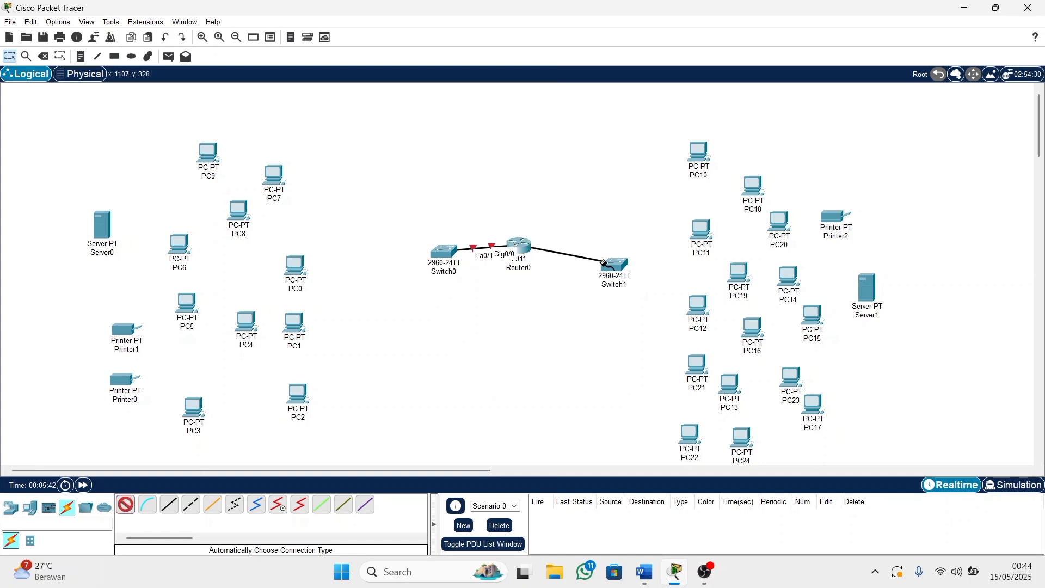
pyautogui.click(614, 266)
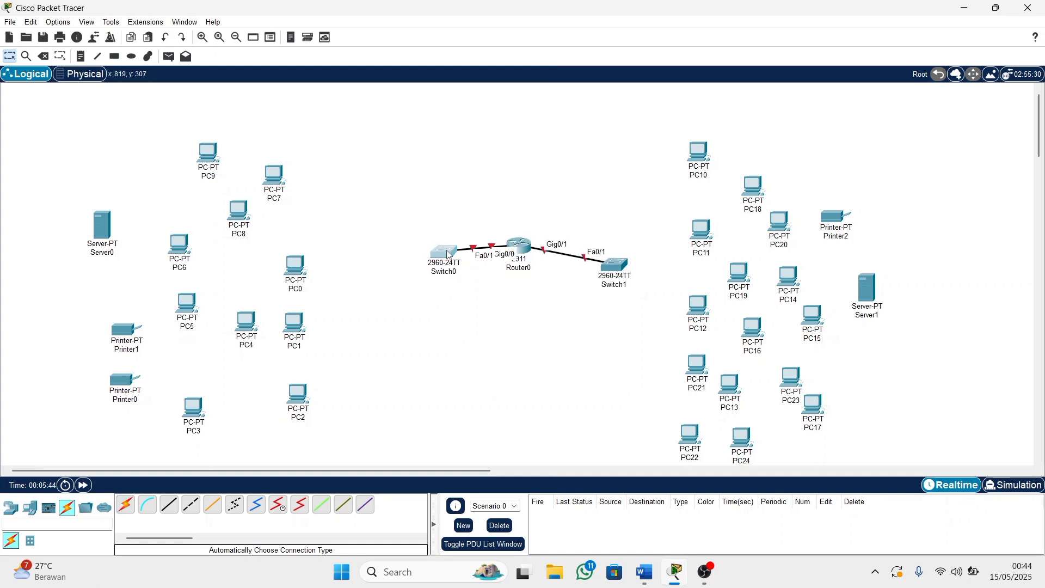
pyautogui.moveTo(449, 252); pyautogui.dragTo(416, 275)
pyautogui.moveTo(625, 272); pyautogui.dragTo(623, 282)
# Cable Switch0 to PC0, PC1 and PC2 with automatically chosen connections.
pyautogui.click(125, 505)
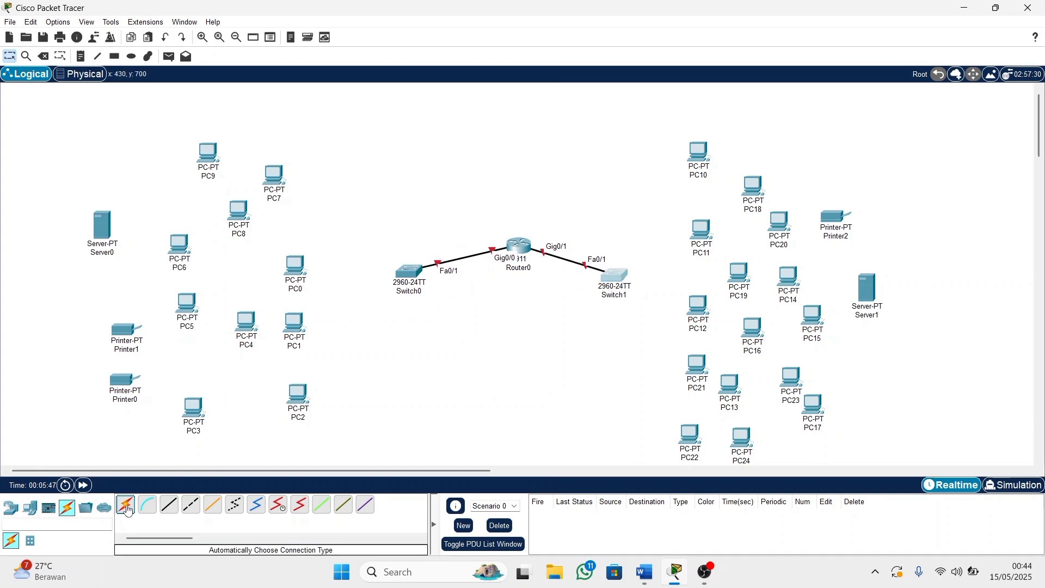
pyautogui.click(412, 270)
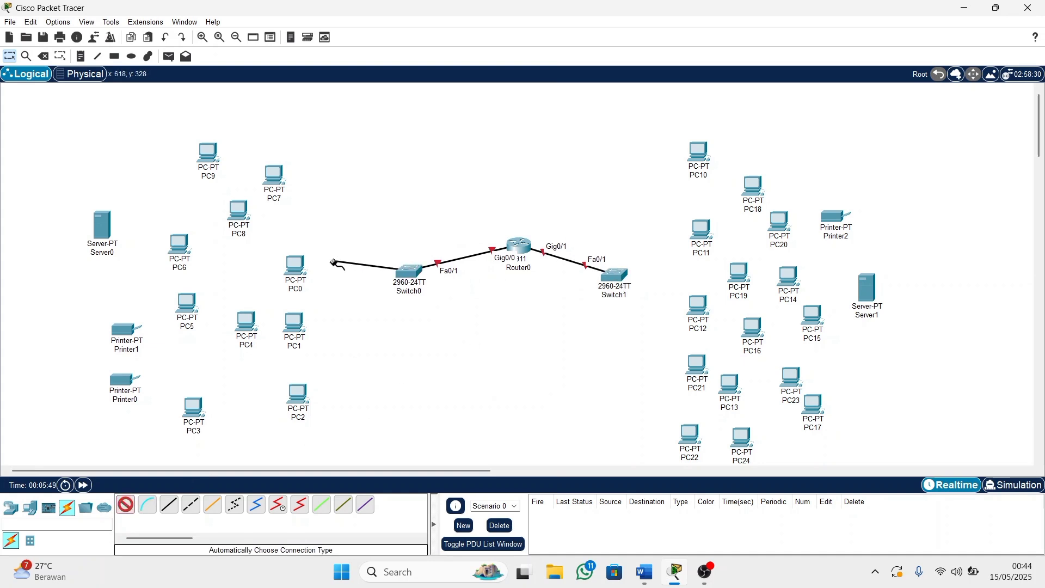
pyautogui.click(302, 270)
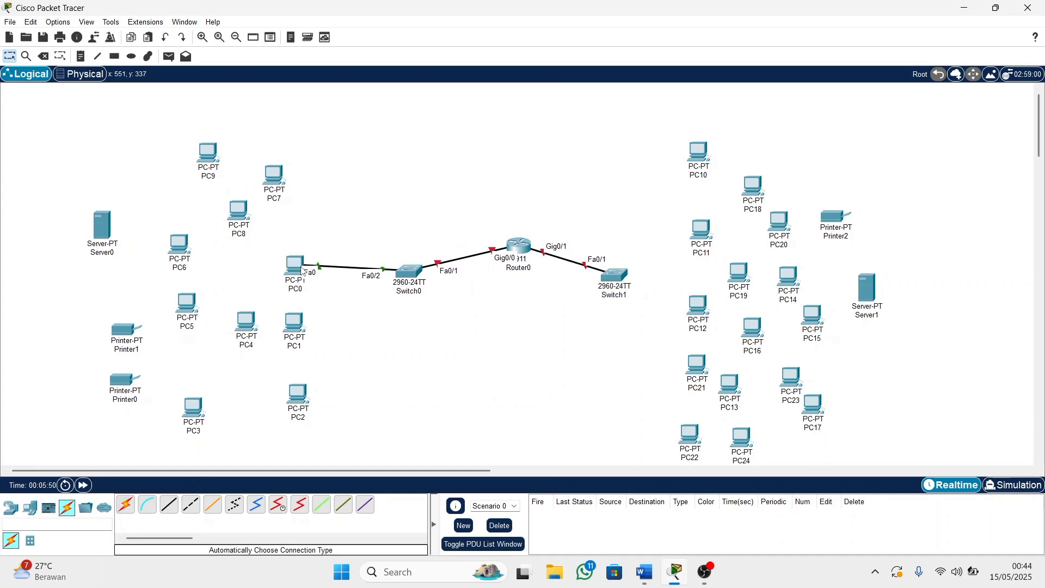
pyautogui.click(134, 507)
pyautogui.click(417, 266)
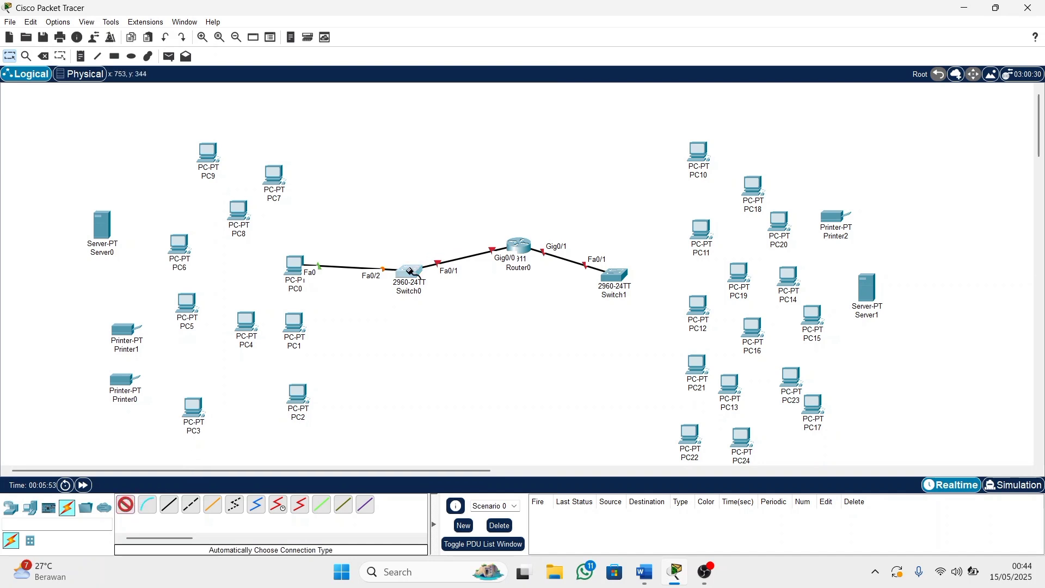
pyautogui.click(298, 329)
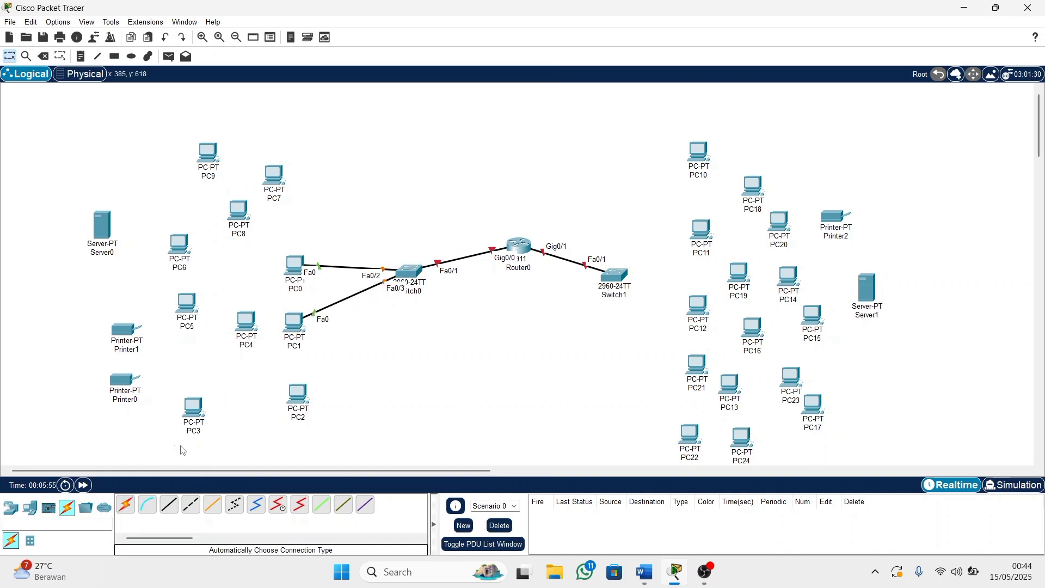
pyautogui.click(135, 508)
pyautogui.click(409, 278)
pyautogui.click(297, 402)
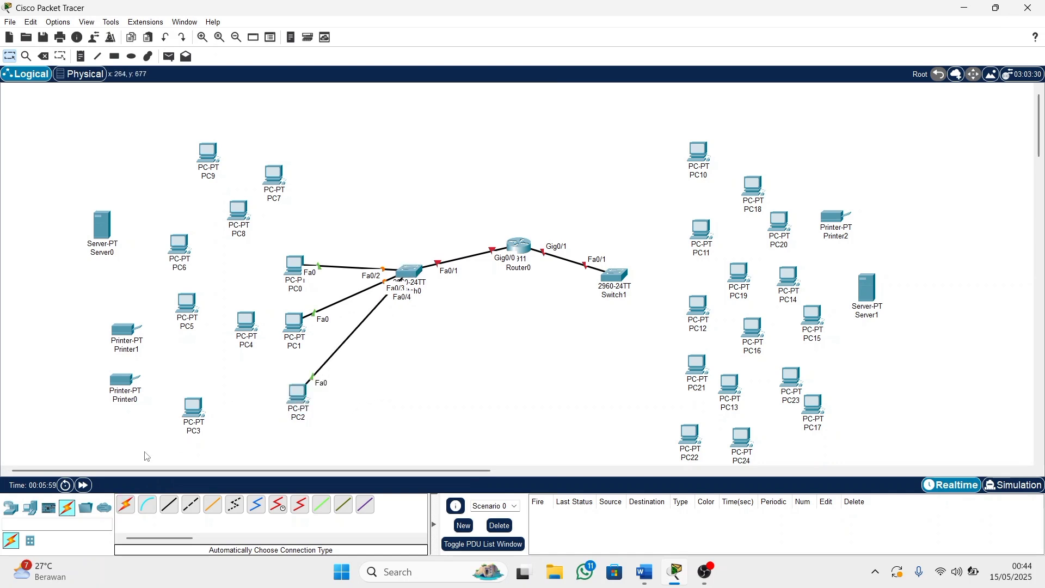
# Cable Switch0 to PC7, PC3 and PC4 with automatically chosen connections.
pyautogui.click(126, 509)
pyautogui.click(406, 270)
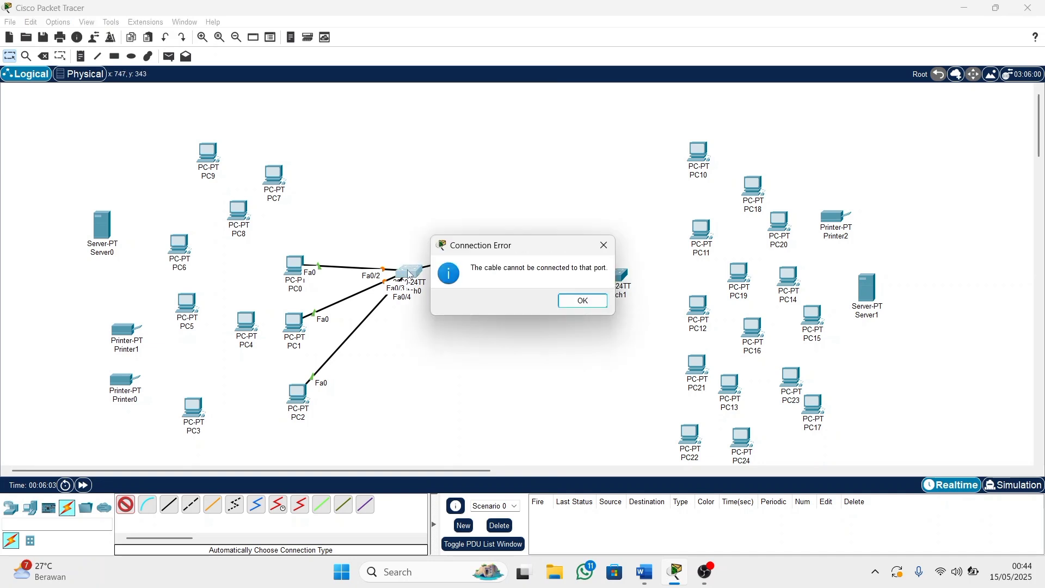
pyautogui.click(582, 299)
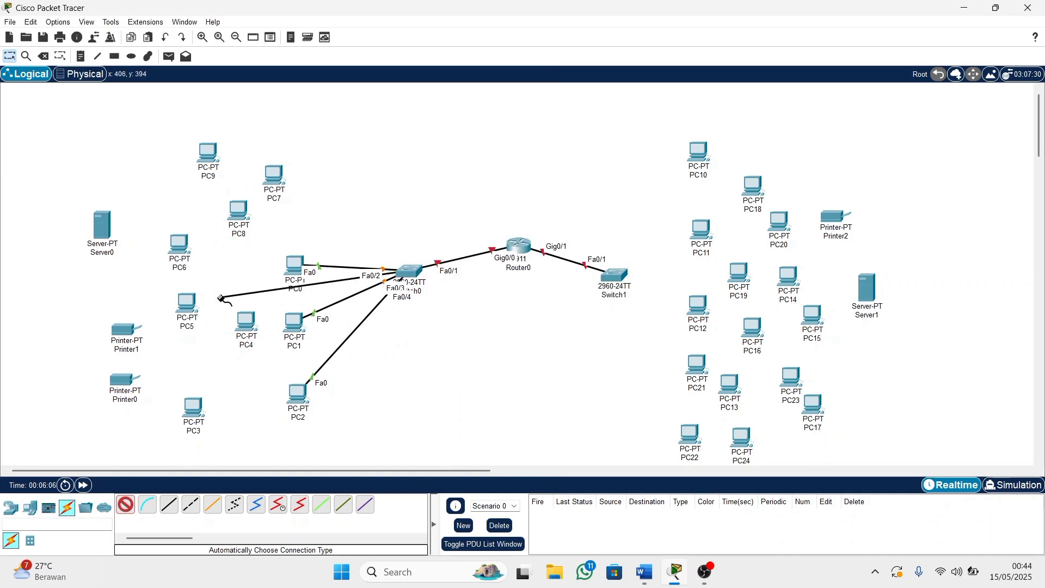
pyautogui.click(274, 179)
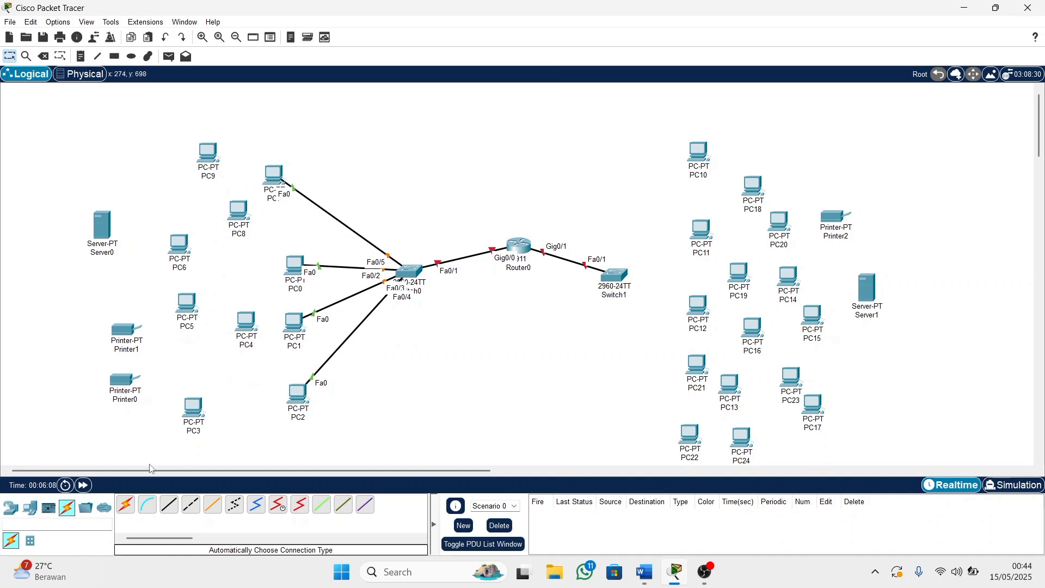
pyautogui.click(126, 511)
pyautogui.click(411, 270)
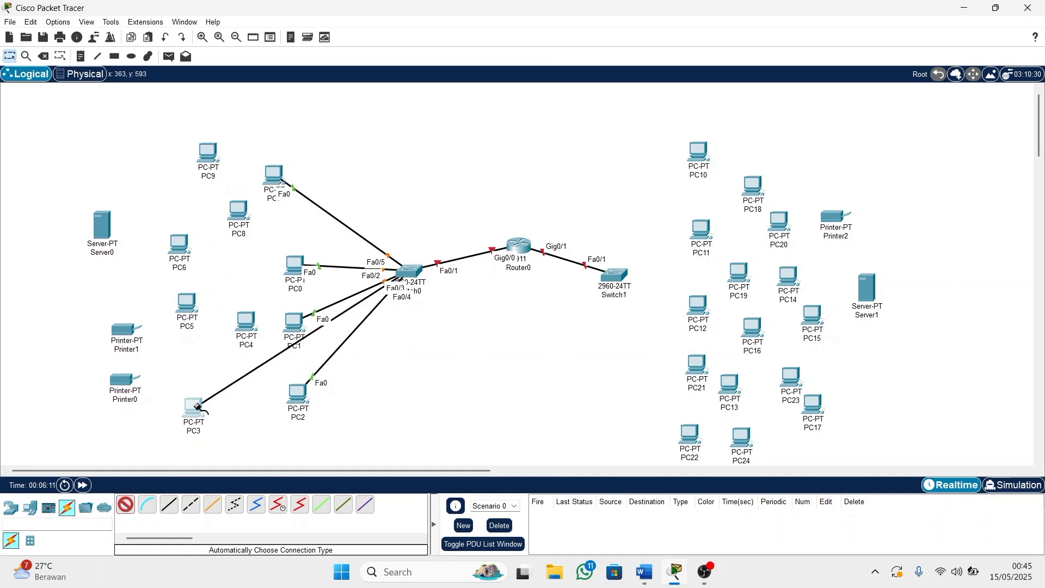
pyautogui.click(196, 407)
pyautogui.click(126, 511)
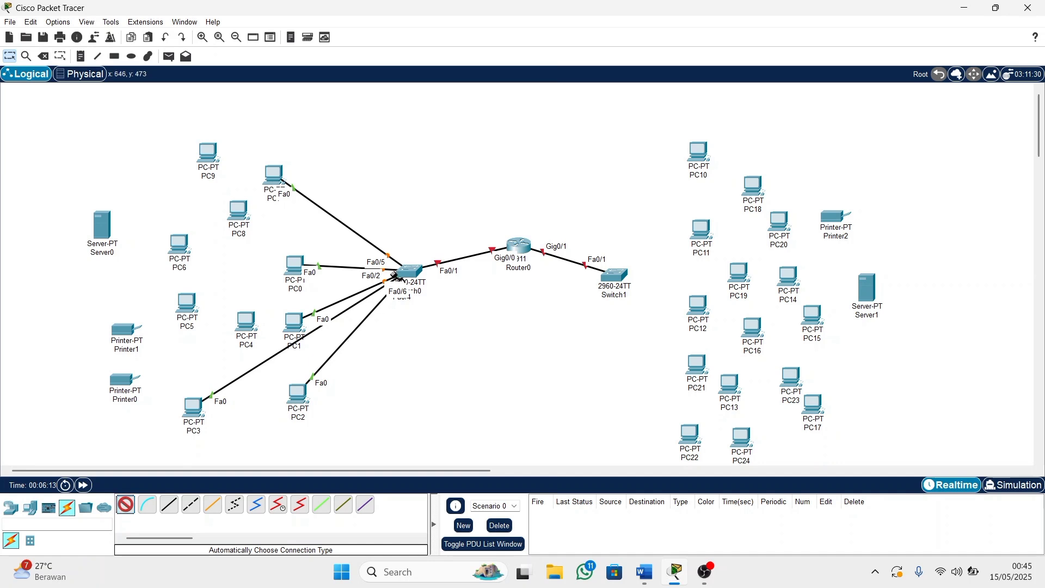
pyautogui.click(409, 271)
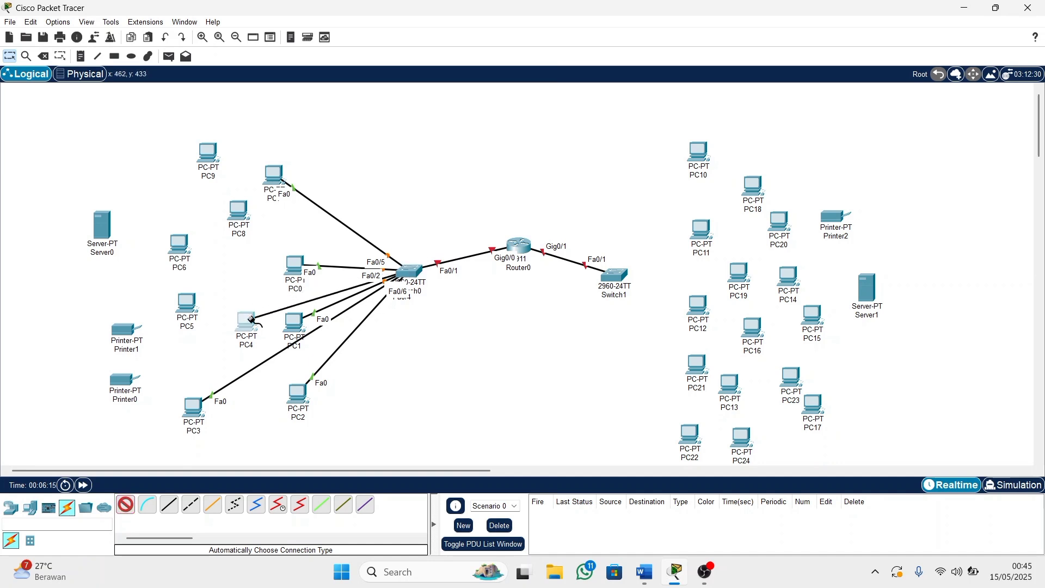
pyautogui.click(246, 321)
# Cable Switch0 to PC8 and PC9 with automatically chosen connections.
pyautogui.click(127, 511)
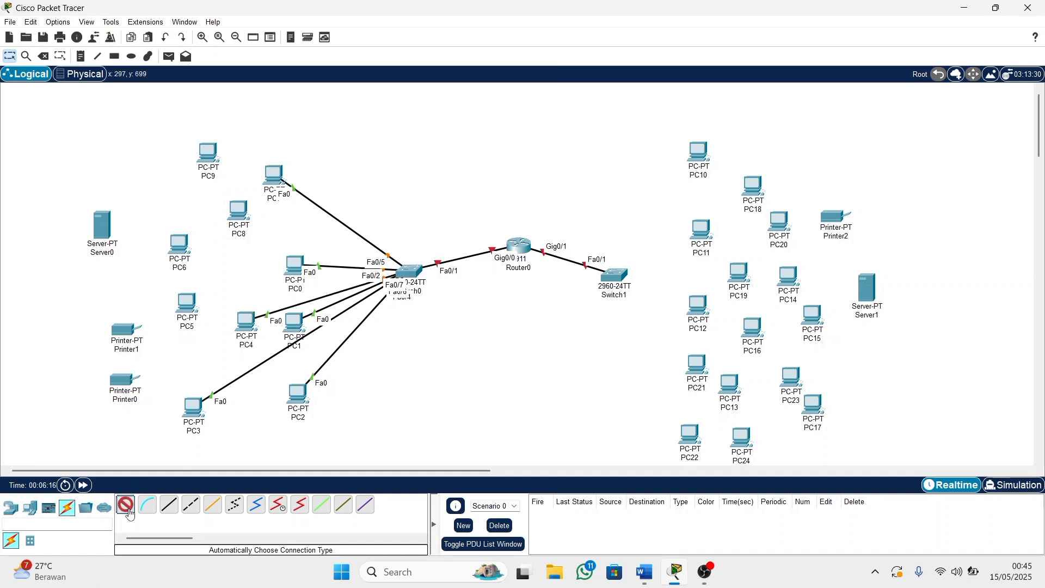
pyautogui.click(412, 274)
pyautogui.click(243, 217)
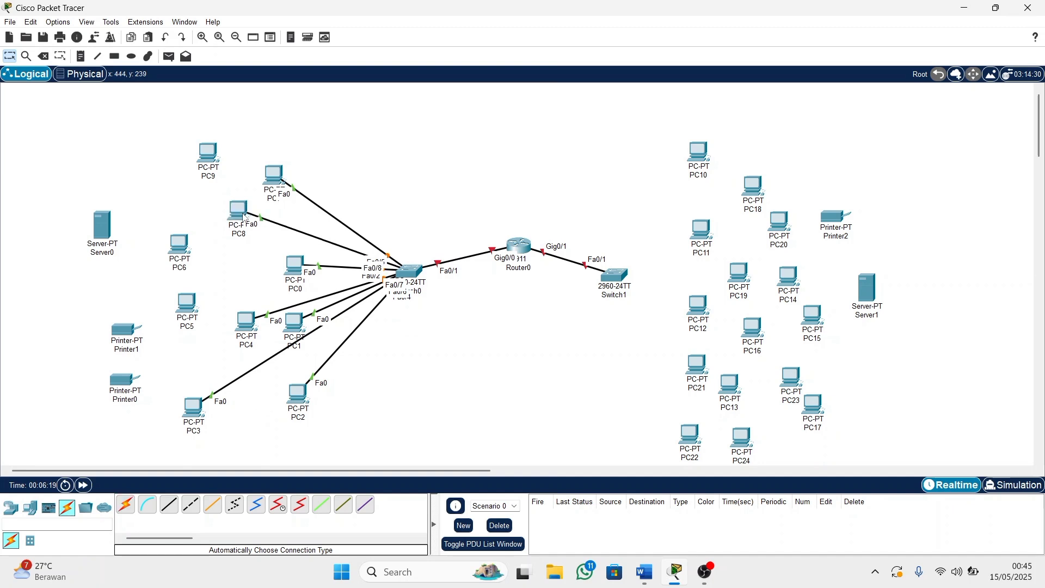
pyautogui.click(127, 506)
pyautogui.click(130, 506)
pyautogui.click(408, 271)
pyautogui.click(205, 154)
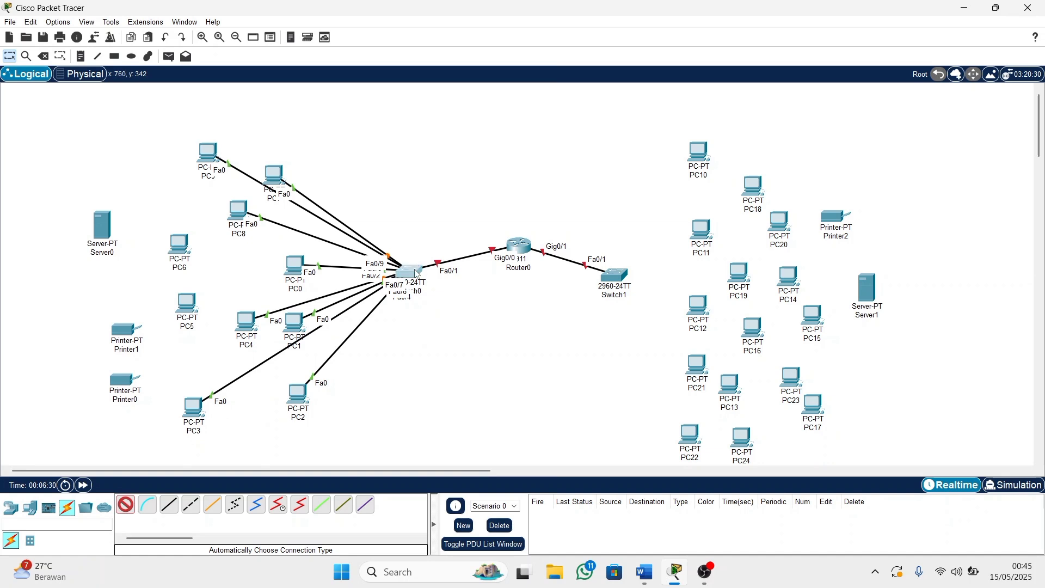
# Cable Switch0 to PC5 and PC6 with automatically chosen connections.
pyautogui.click(408, 277)
pyautogui.click(581, 300)
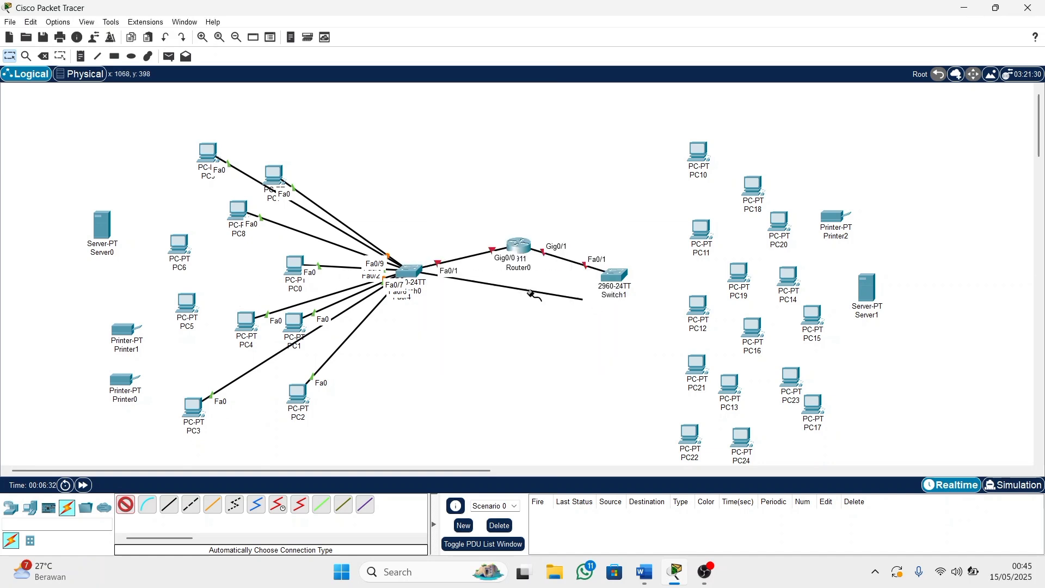
pyautogui.click(193, 308)
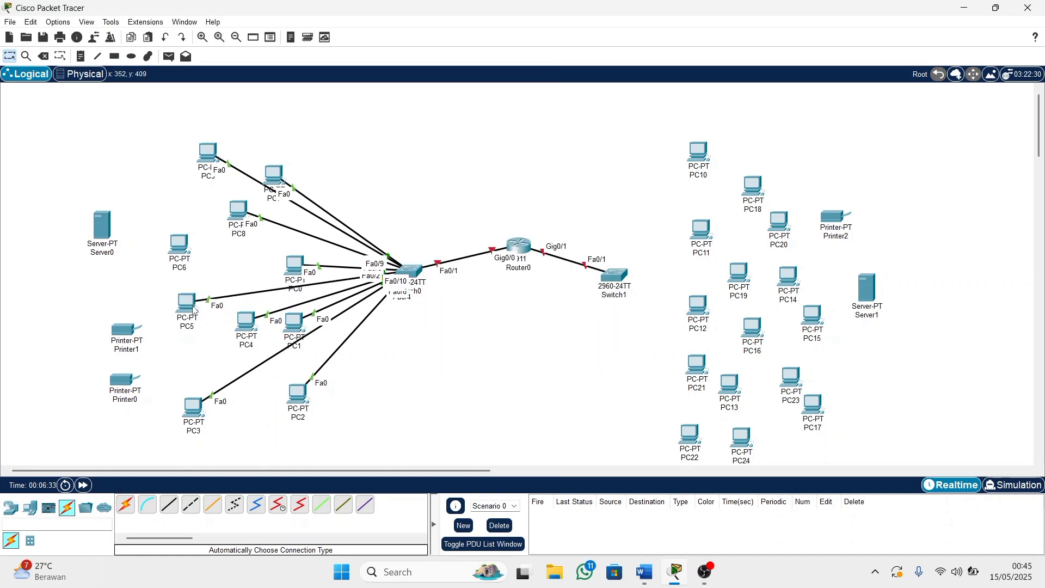
pyautogui.click(125, 504)
pyautogui.click(407, 271)
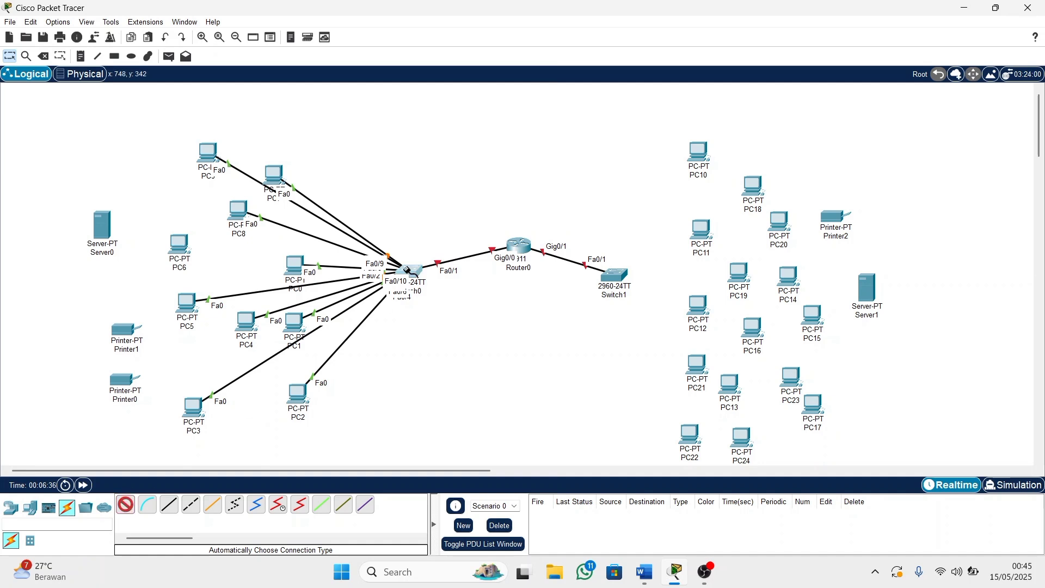
pyautogui.click(182, 247)
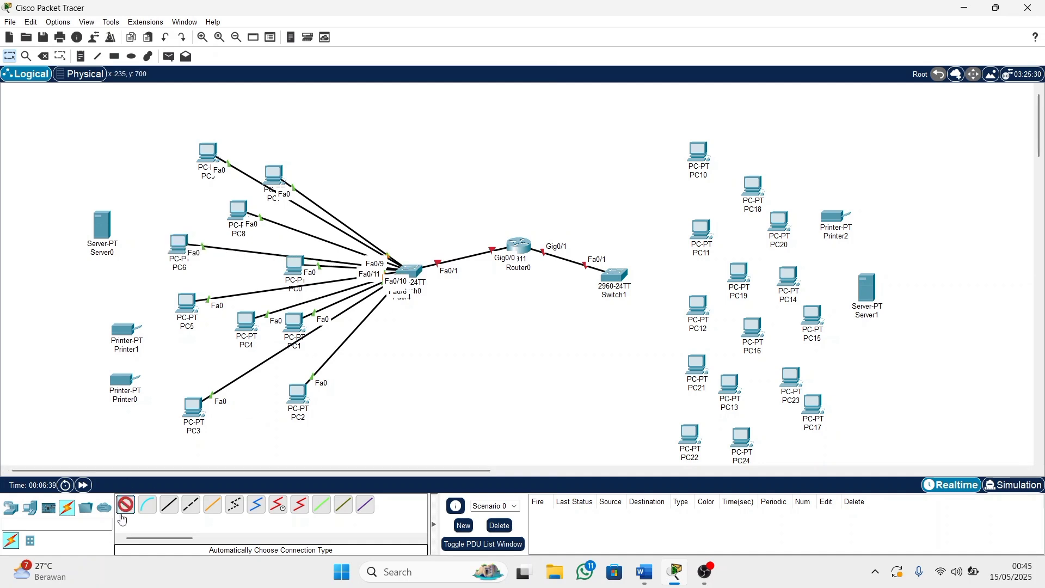
# Cable Switch0 to Printer0, Printer1 and Server0 with automatically chosen connections.
pyautogui.click(416, 276)
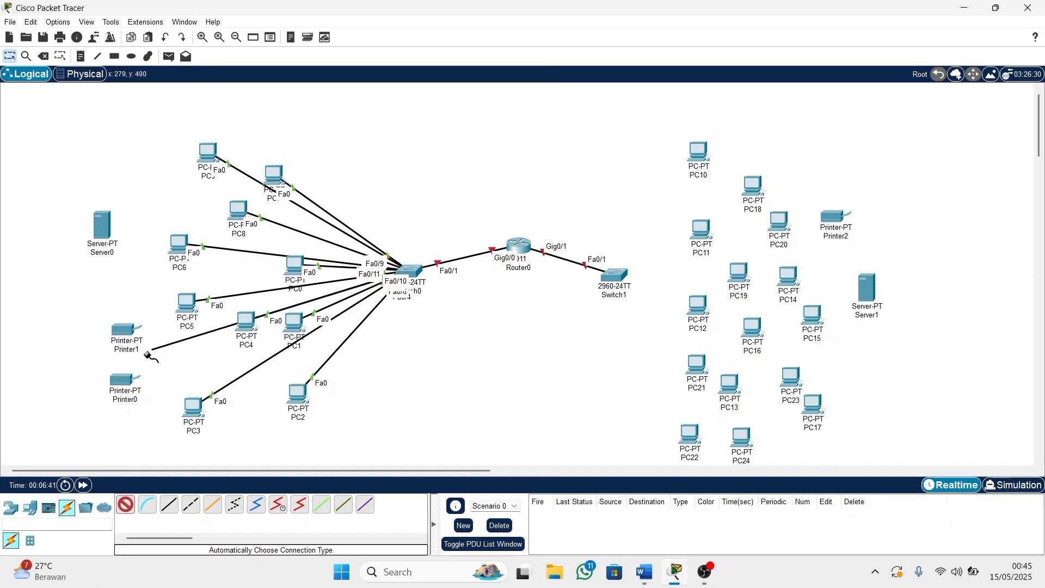
pyautogui.click(134, 381)
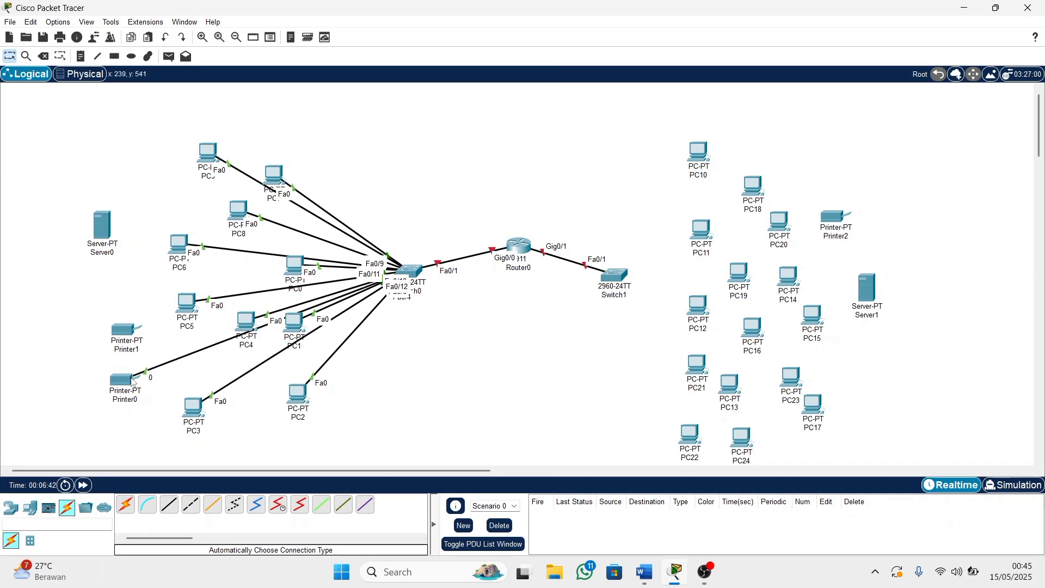
pyautogui.click(121, 508)
pyautogui.click(409, 270)
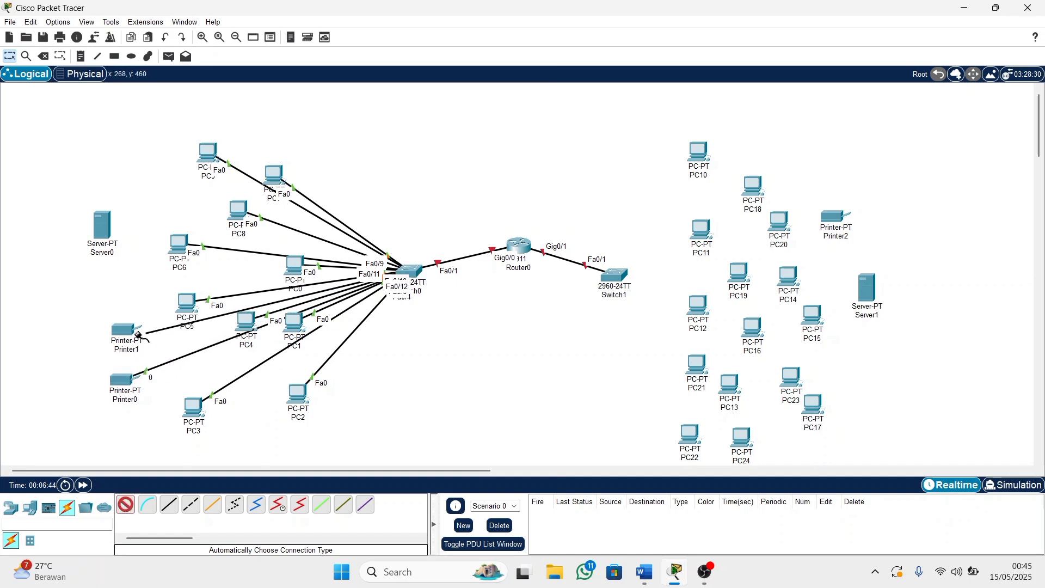
pyautogui.click(138, 334)
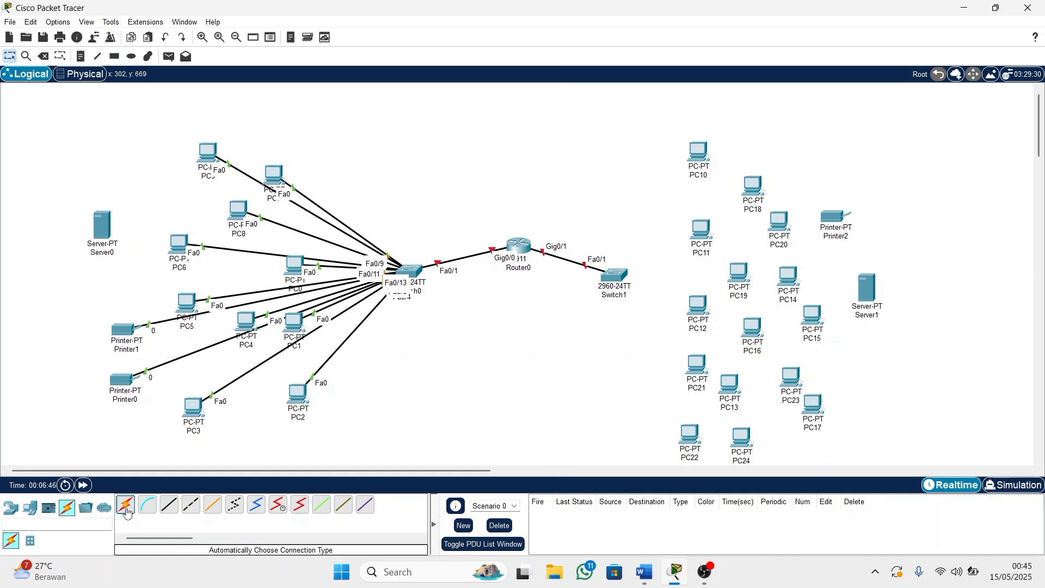
pyautogui.click(126, 510)
pyautogui.click(414, 269)
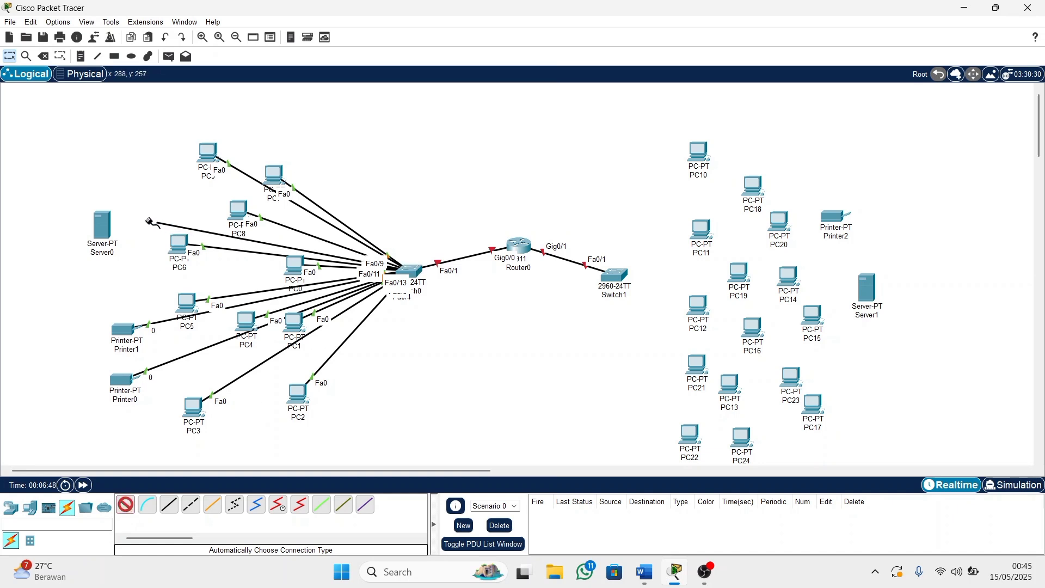
pyautogui.click(109, 229)
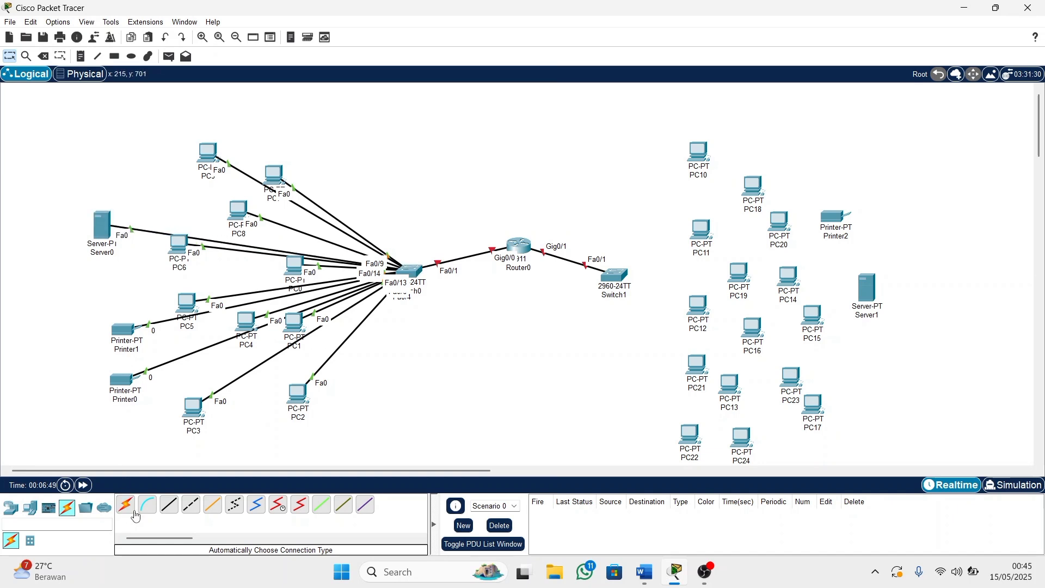
# Cable Switch1 to PC12, PC21 and PC22 with automatically chosen connections.
pyautogui.click(134, 511)
pyautogui.click(611, 278)
pyautogui.click(698, 309)
pyautogui.click(125, 505)
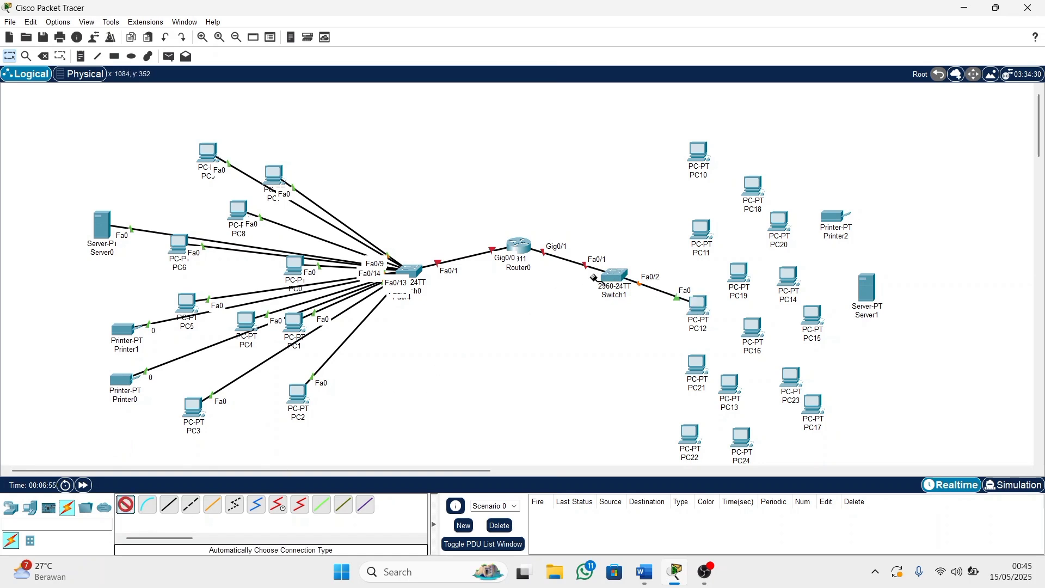
pyautogui.click(611, 276)
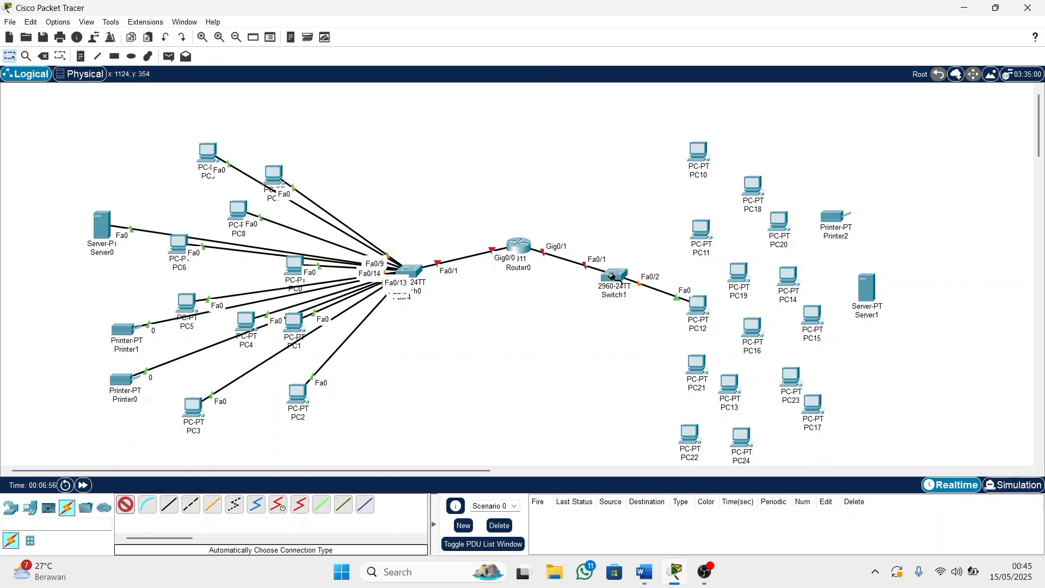
pyautogui.click(699, 369)
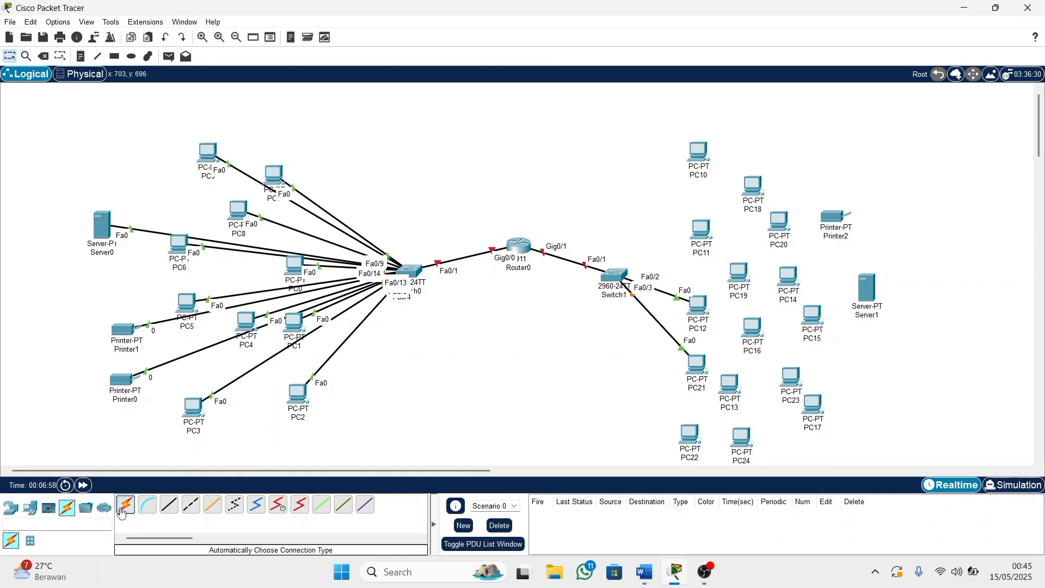
pyautogui.click(122, 510)
pyautogui.click(616, 279)
pyautogui.click(692, 440)
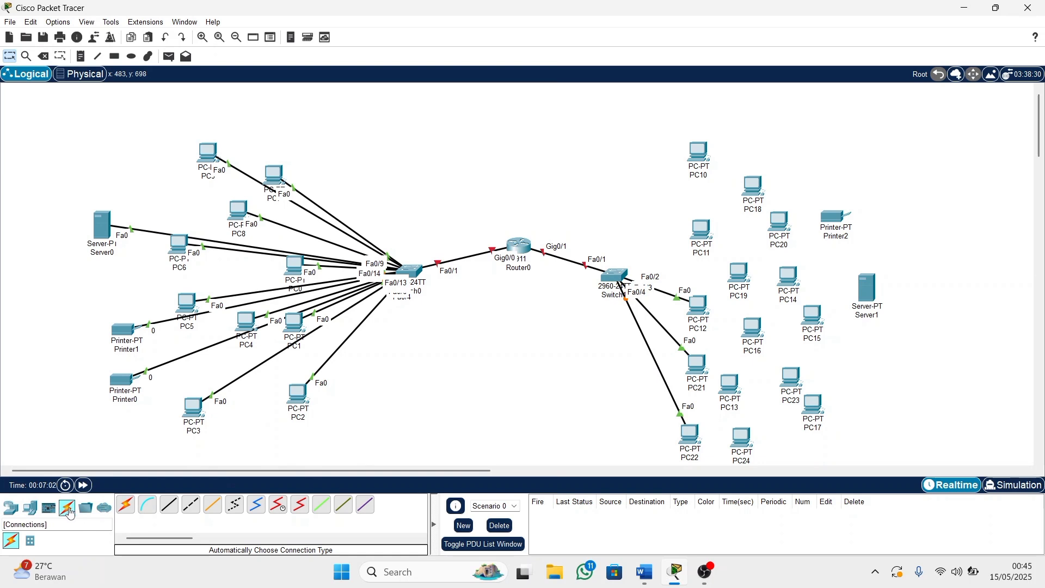
# Cable Switch1 to PC19 and PC11 with automatically chosen connections.
pyautogui.click(125, 504)
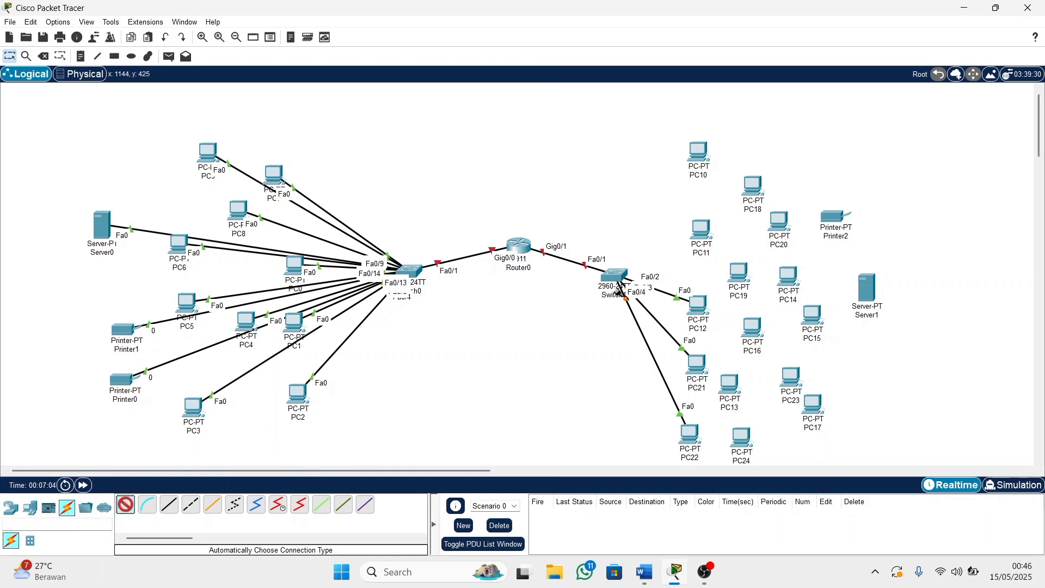
pyautogui.click(620, 274)
pyautogui.click(739, 272)
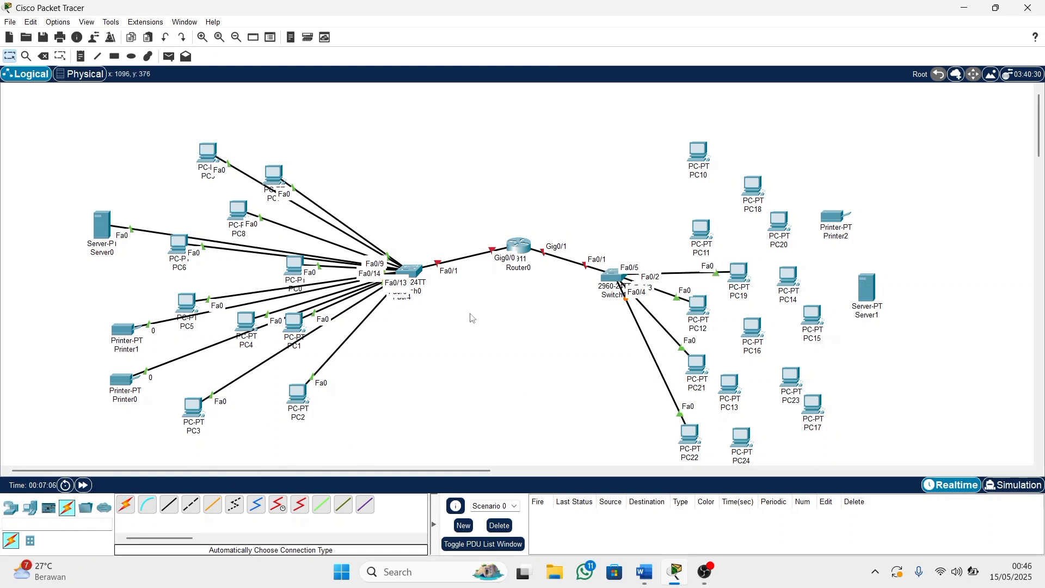
pyautogui.click(128, 506)
pyautogui.click(621, 275)
pyautogui.click(701, 231)
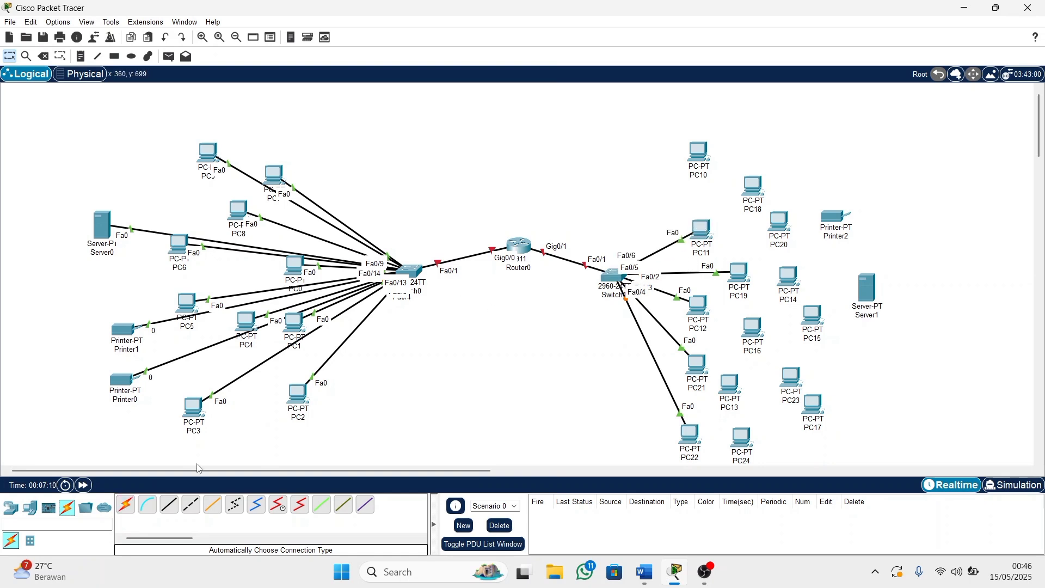
# Cable Switch1 to PC10 and PC18 with automatically chosen connections.
pyautogui.click(126, 505)
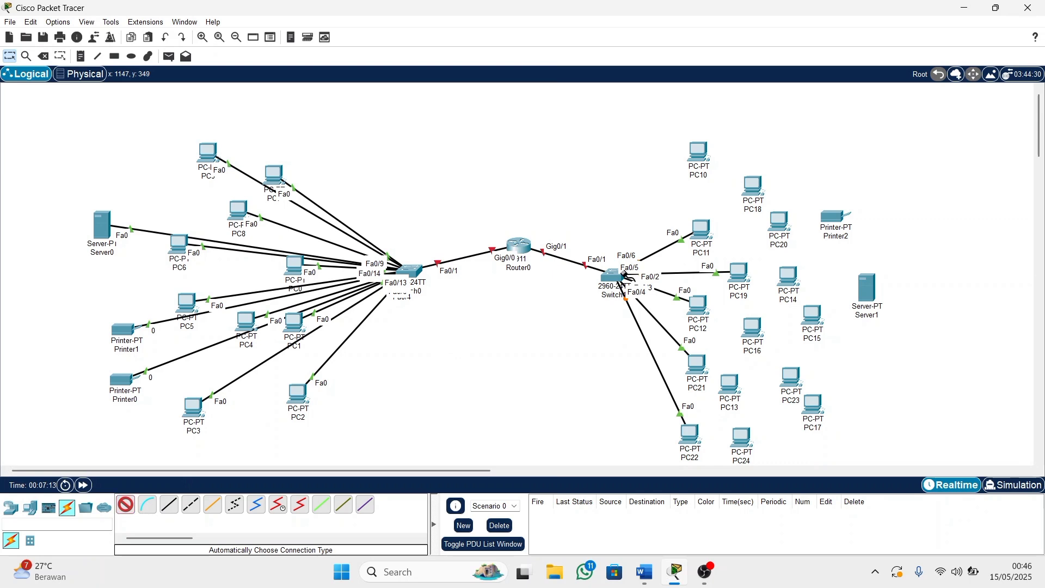
pyautogui.click(619, 270)
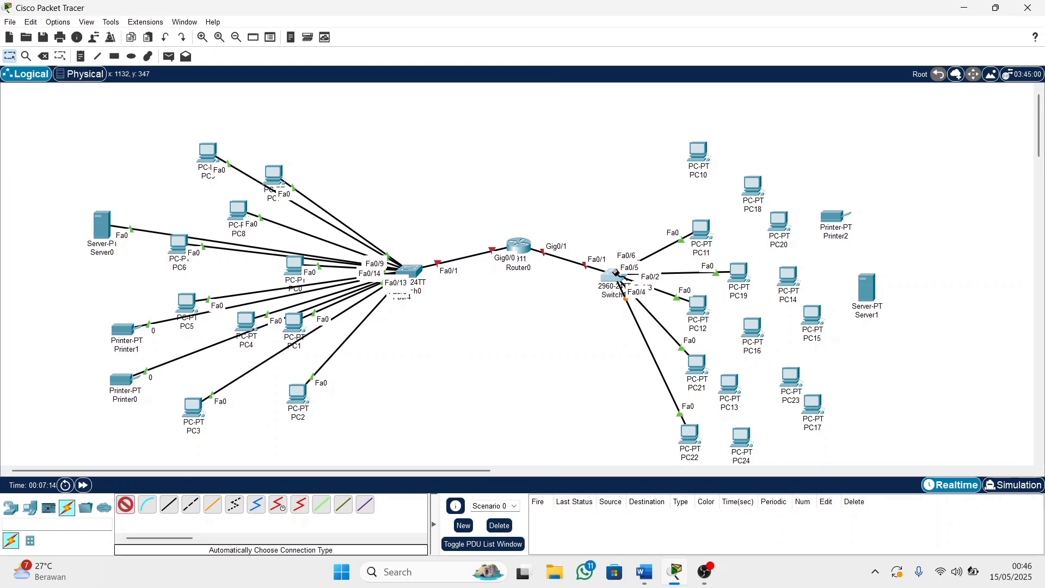
pyautogui.click(699, 152)
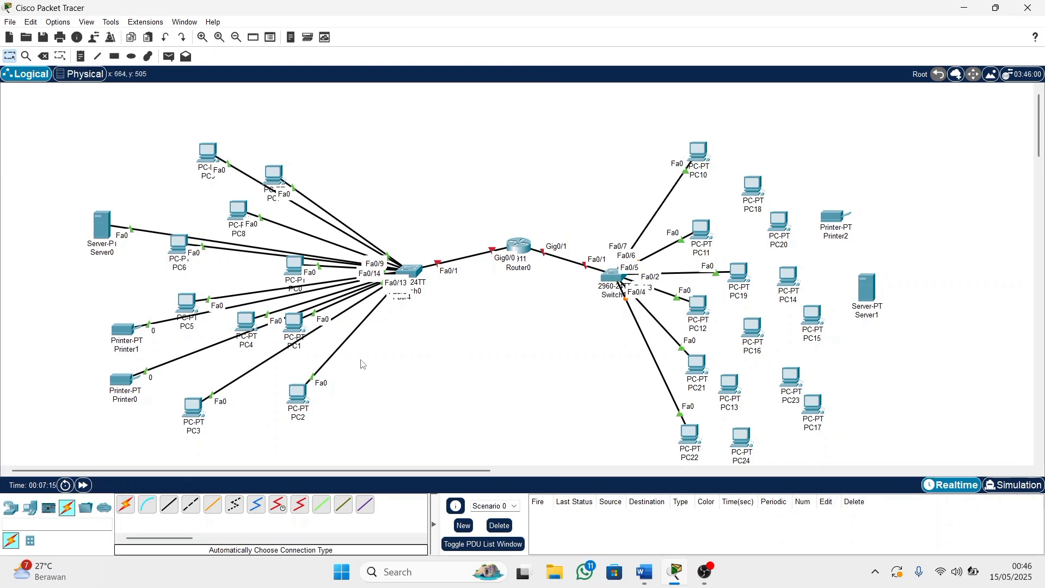
pyautogui.click(127, 505)
pyautogui.click(619, 279)
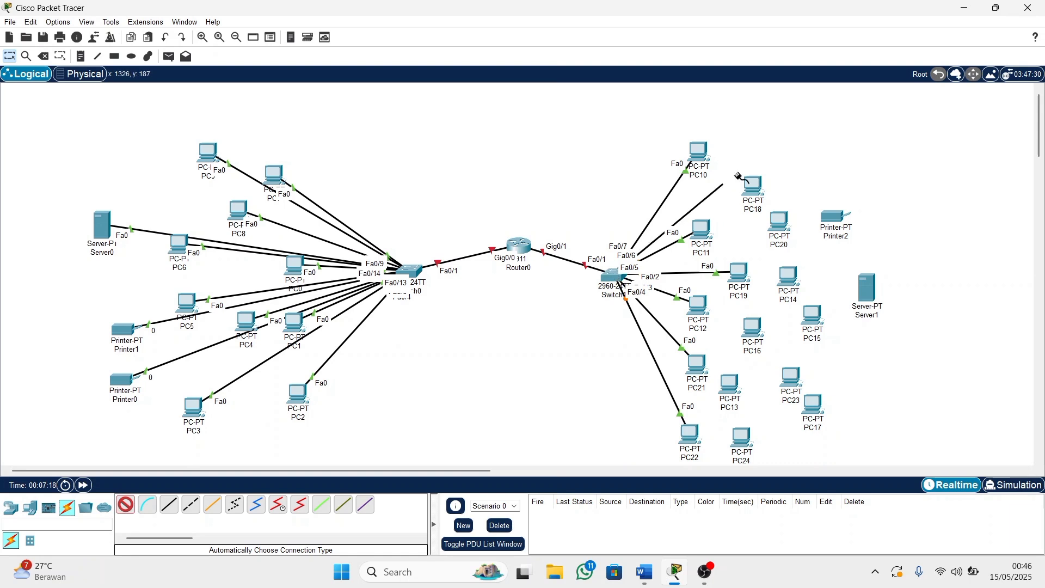
pyautogui.click(753, 186)
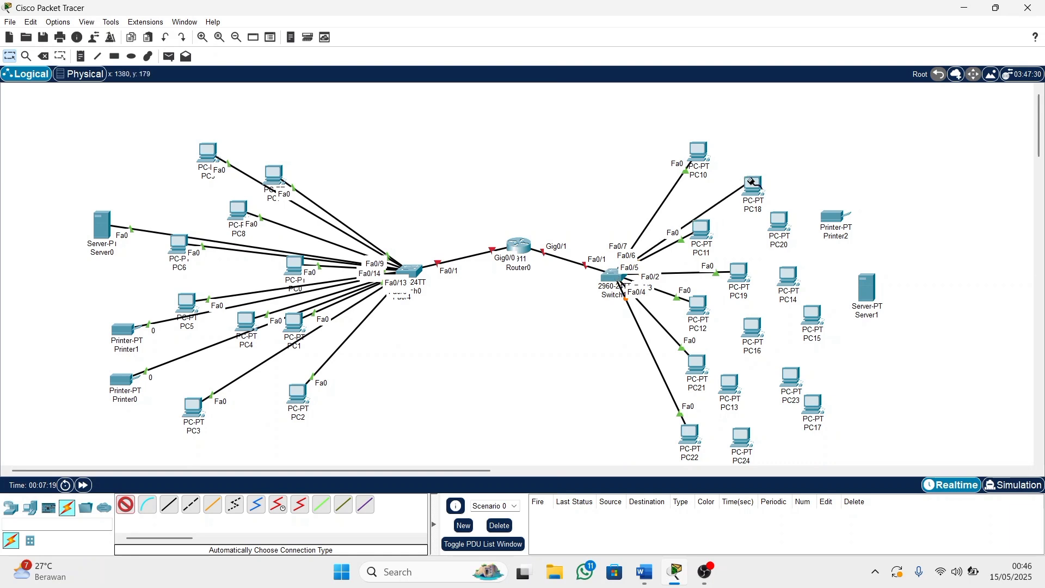
# Cable Switch1 to PC20 and PC16 with automatically chosen connections.
pyautogui.click(126, 506)
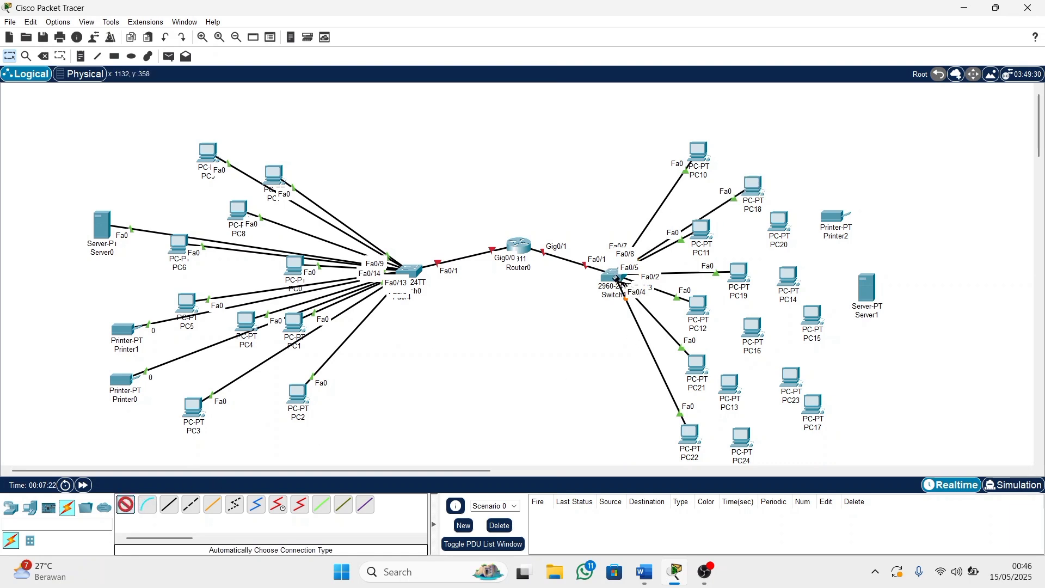
pyautogui.click(617, 279)
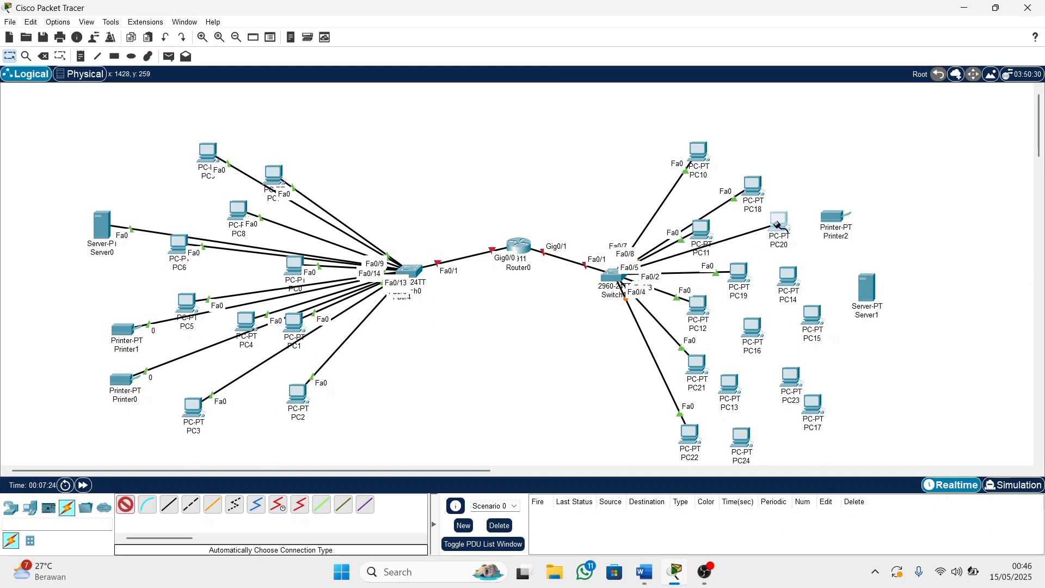
pyautogui.click(778, 221)
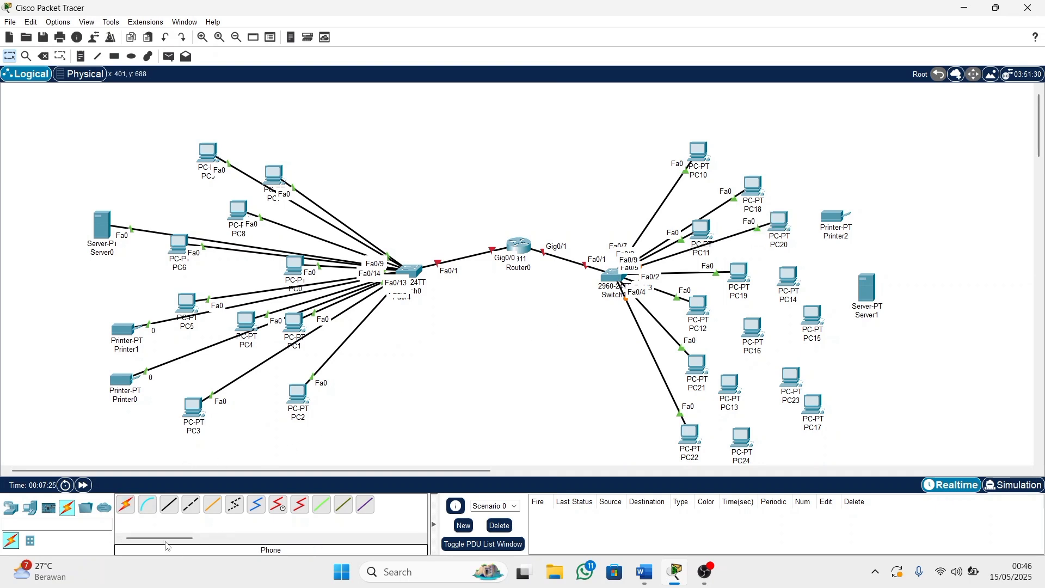
pyautogui.click(127, 505)
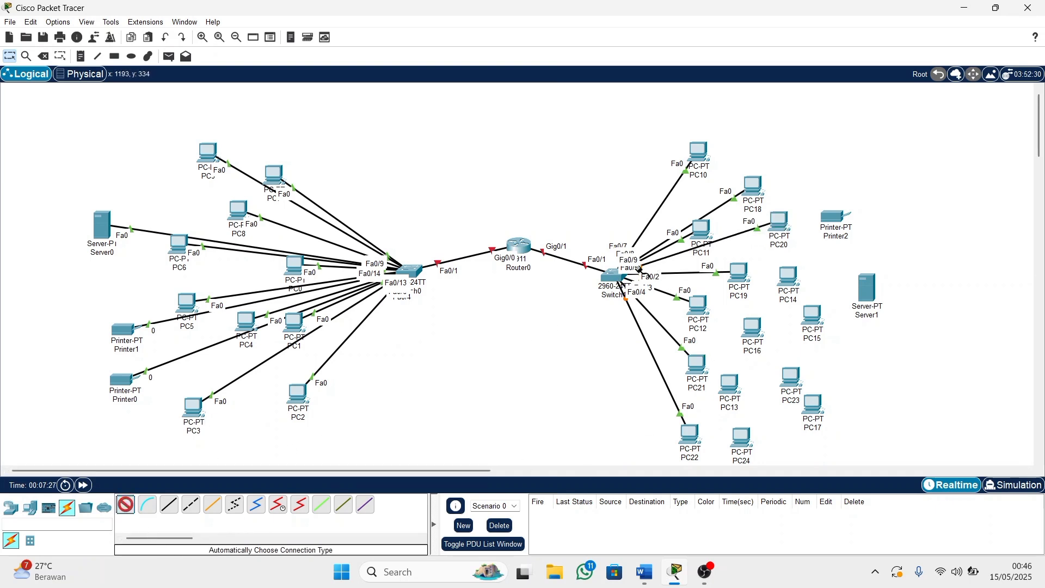
pyautogui.click(615, 278)
pyautogui.click(750, 328)
# Cable Switch1 to PC13 and PC23 with automatically chosen connections.
pyautogui.click(125, 505)
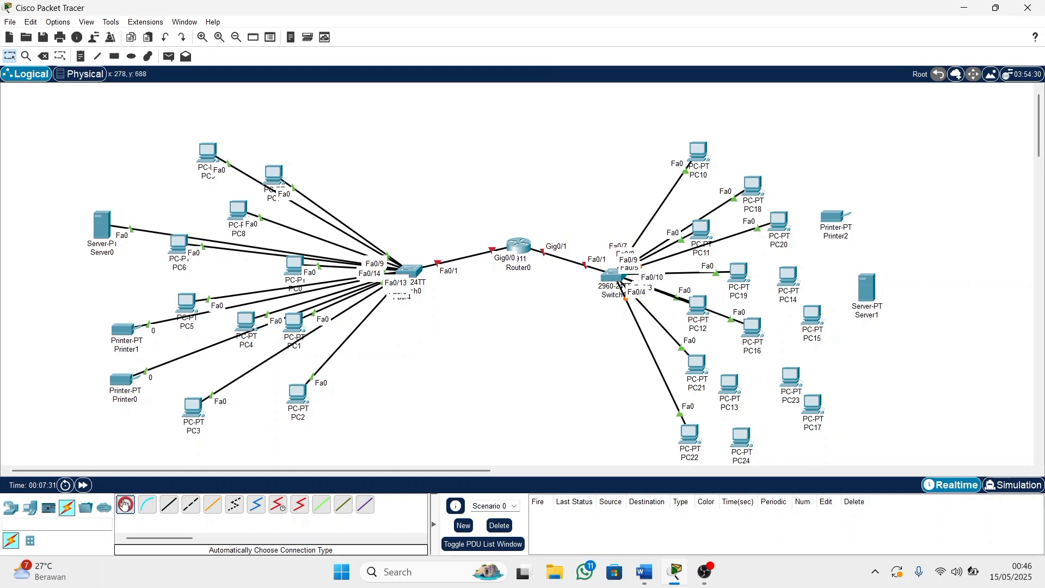
pyautogui.click(619, 278)
pyautogui.click(729, 384)
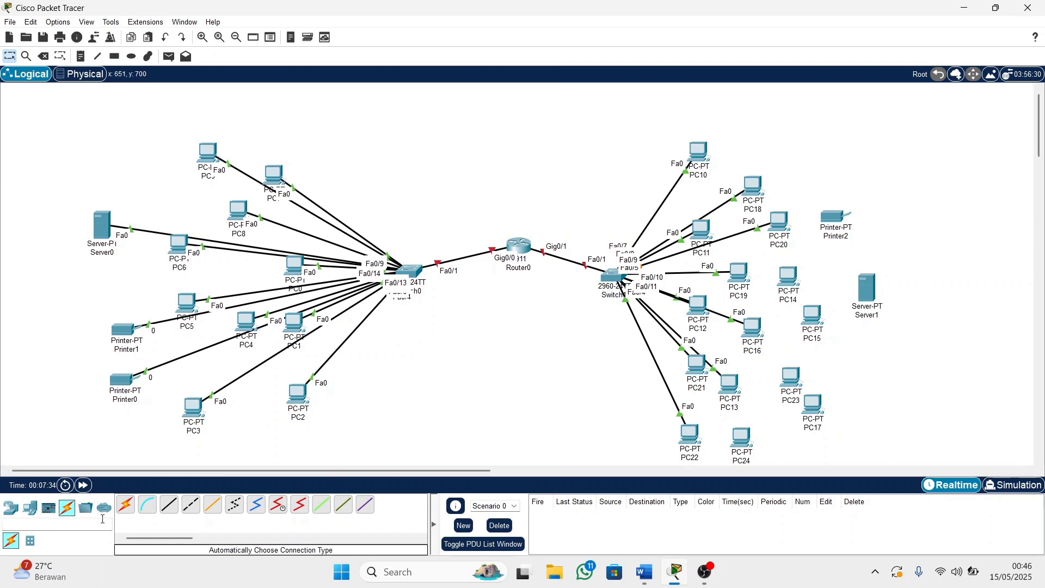
pyautogui.click(125, 514)
pyautogui.click(611, 281)
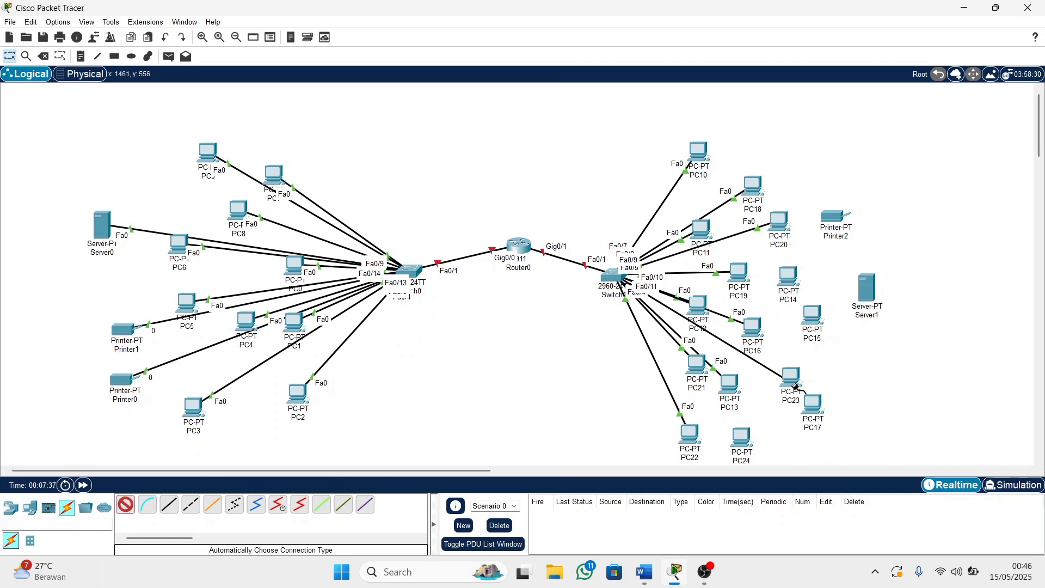
pyautogui.click(790, 377)
# Cable Switch1 to PC24 and PC17 with automatically chosen connections.
pyautogui.click(125, 513)
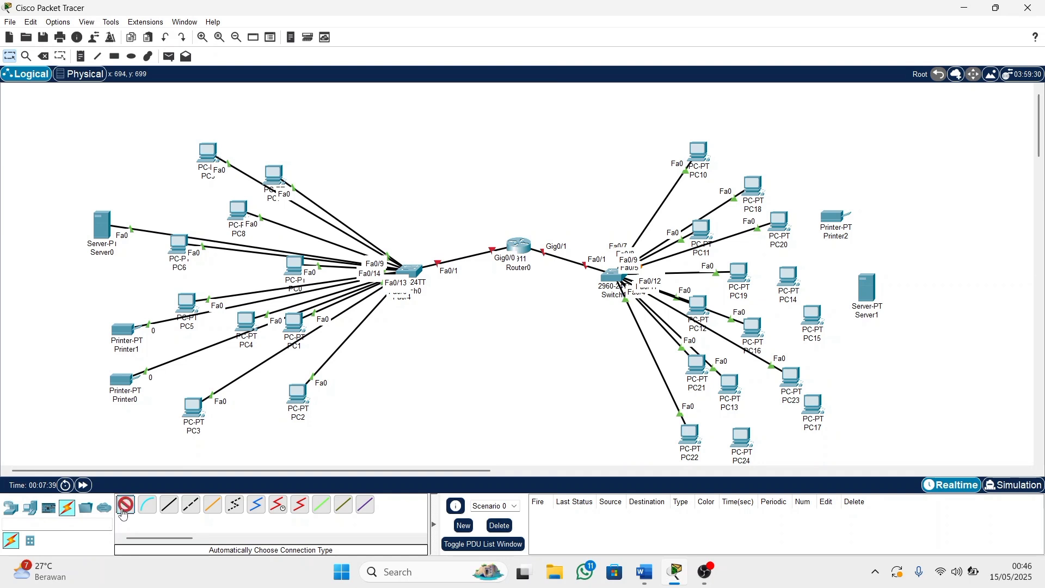
pyautogui.click(614, 281)
pyautogui.click(742, 442)
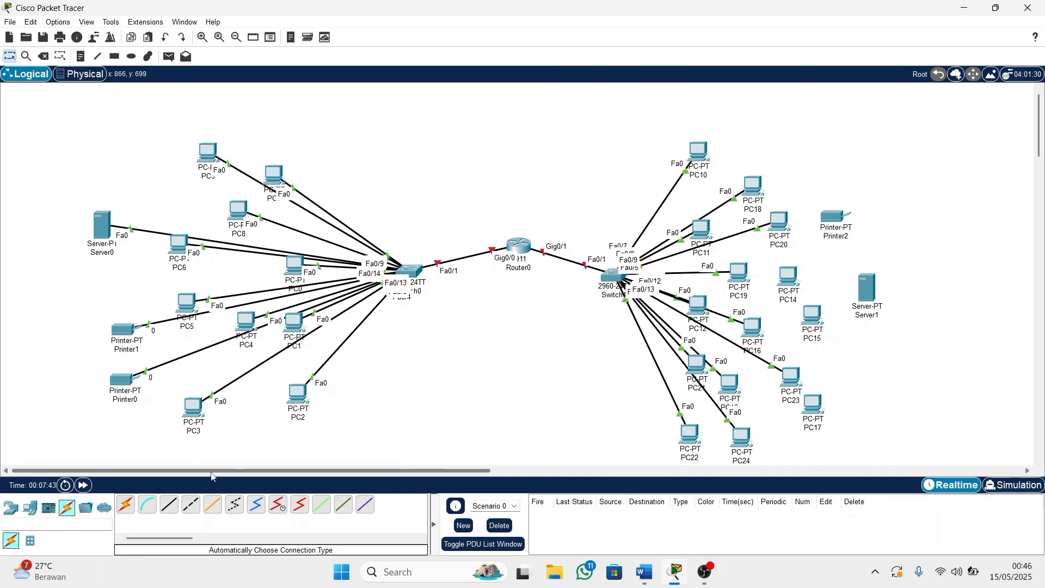
pyautogui.click(125, 505)
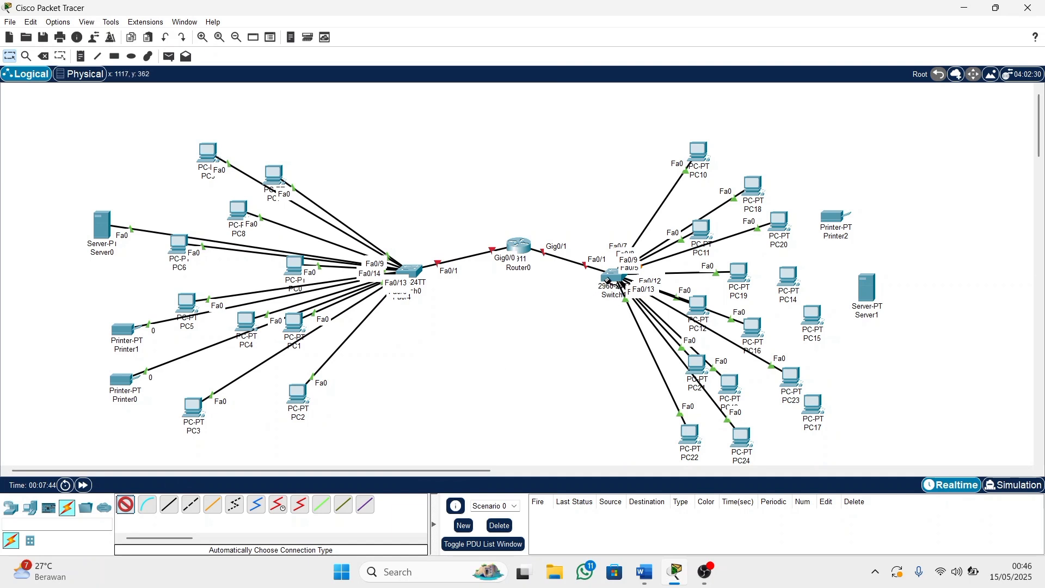
pyautogui.click(614, 283)
pyautogui.click(811, 410)
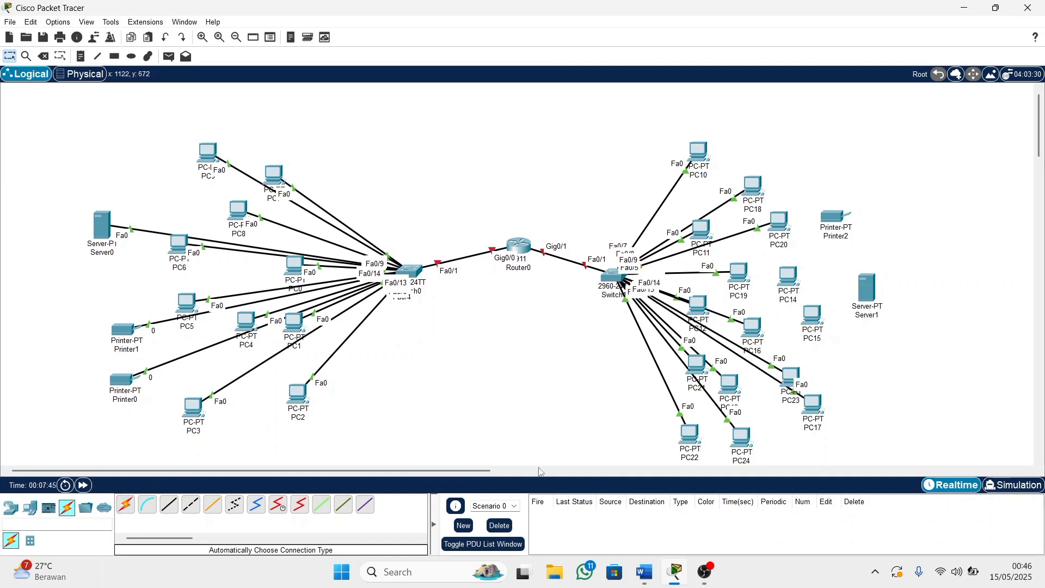
# Cable Switch1 to PC15 and PC14 with automatically chosen connections.
pyautogui.click(126, 505)
pyautogui.click(126, 505)
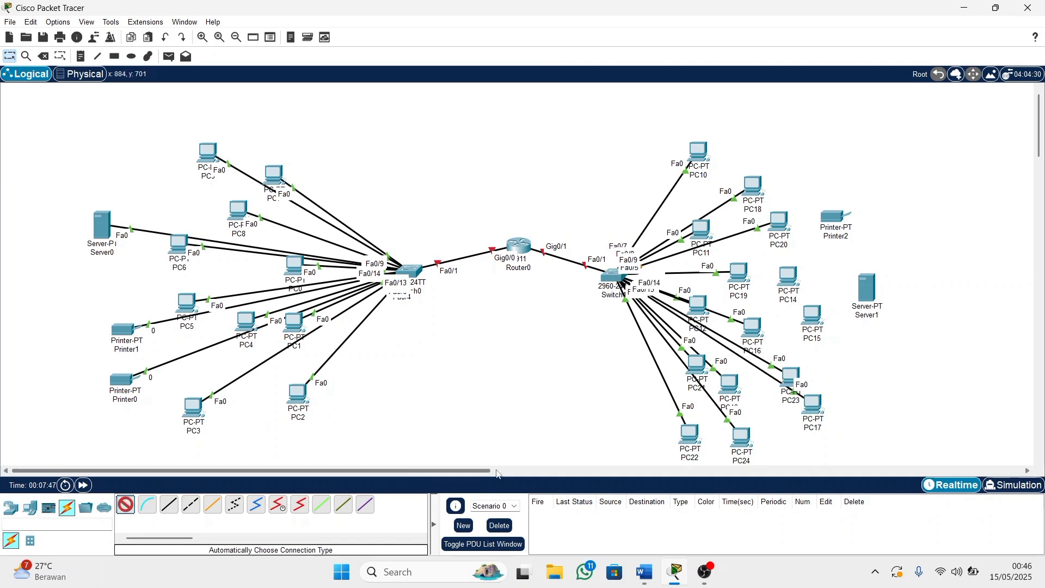
pyautogui.click(613, 283)
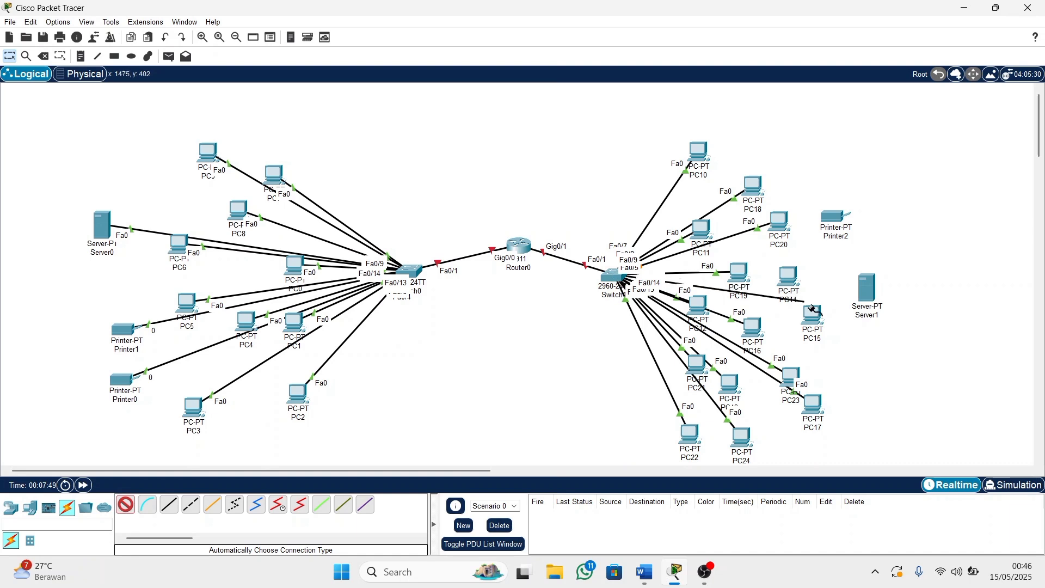
pyautogui.click(812, 315)
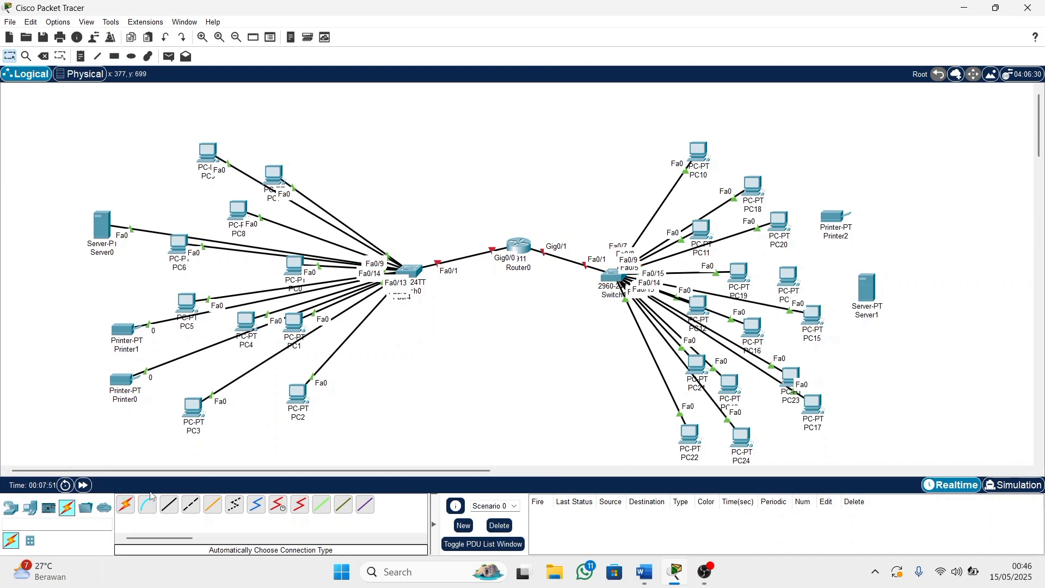
pyautogui.click(126, 505)
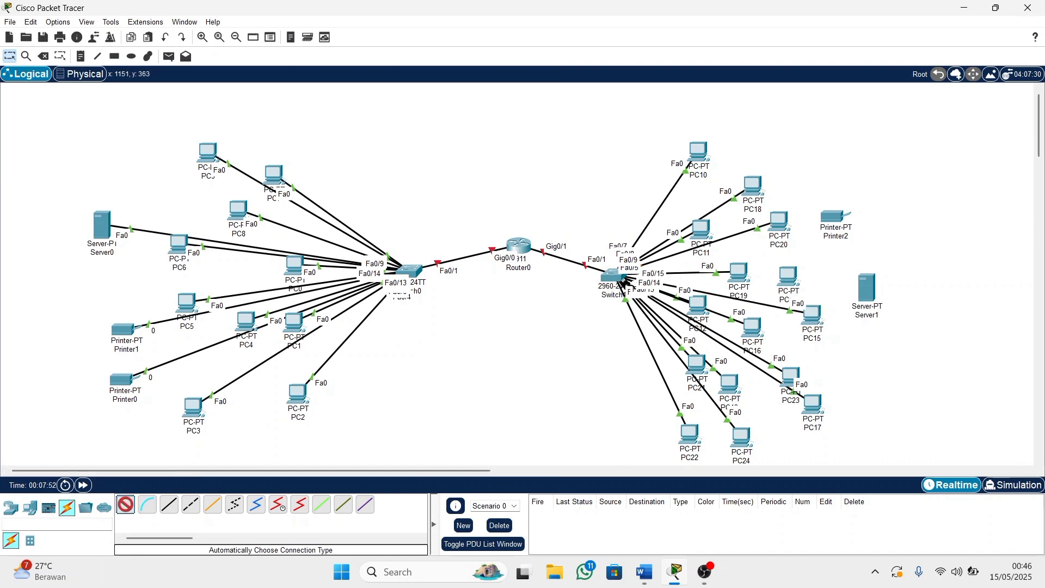
pyautogui.click(613, 278)
pyautogui.click(786, 277)
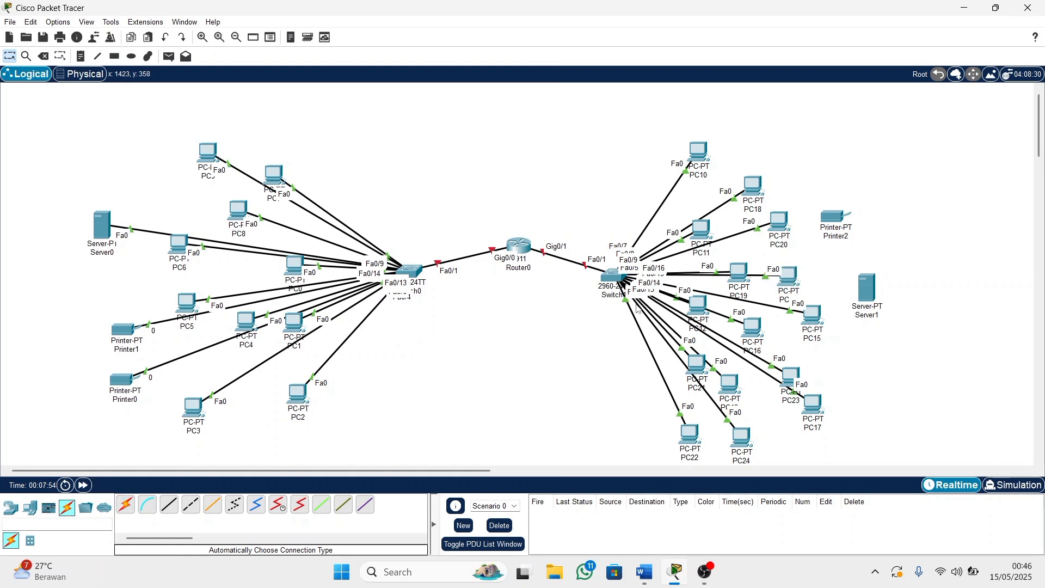
# Cable Switch1 to Server1 and Printer2 with automatically chosen connections.
pyautogui.click(134, 507)
pyautogui.click(612, 284)
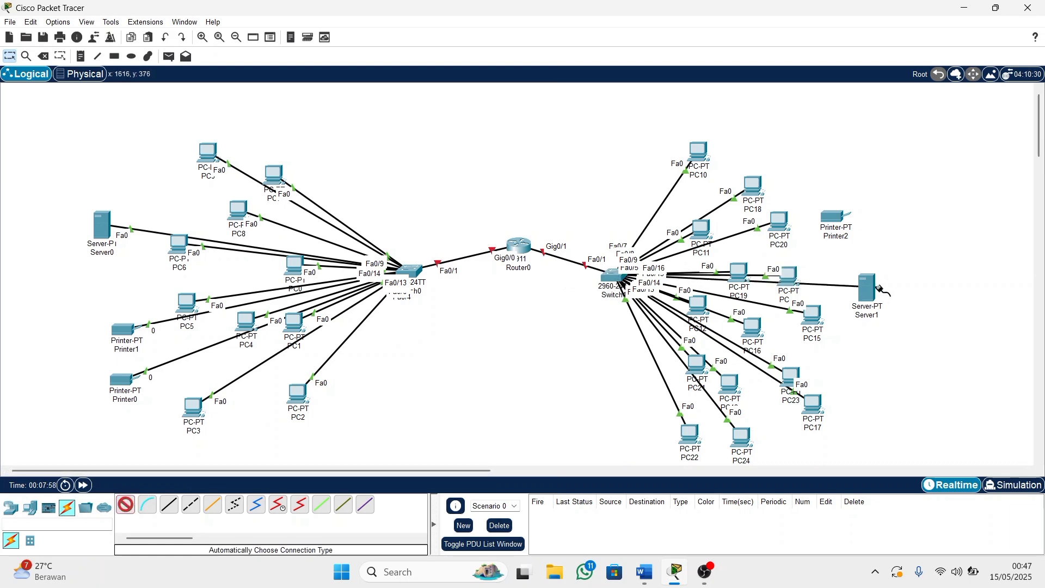
pyautogui.click(865, 288)
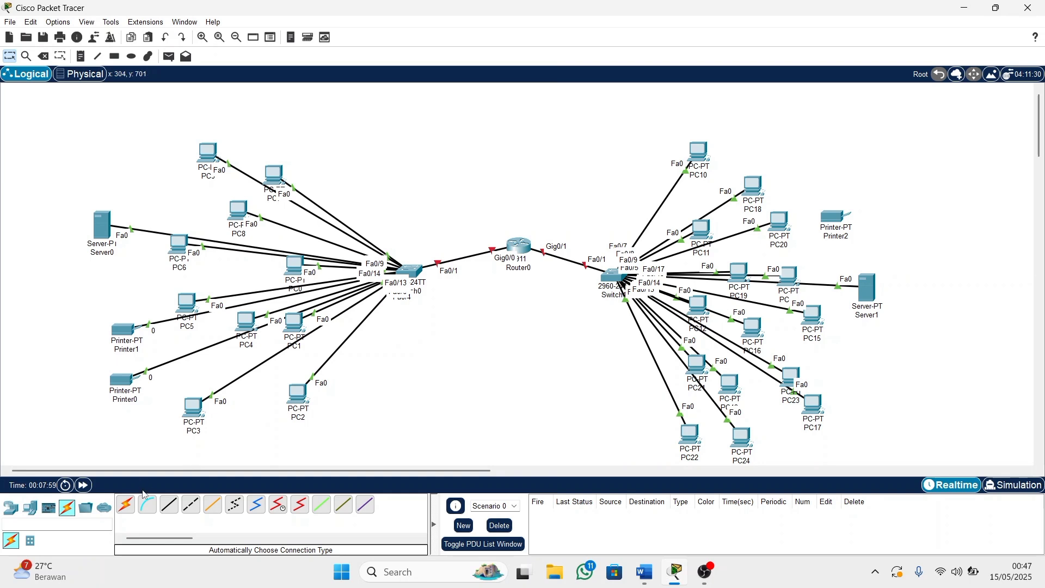
pyautogui.click(126, 505)
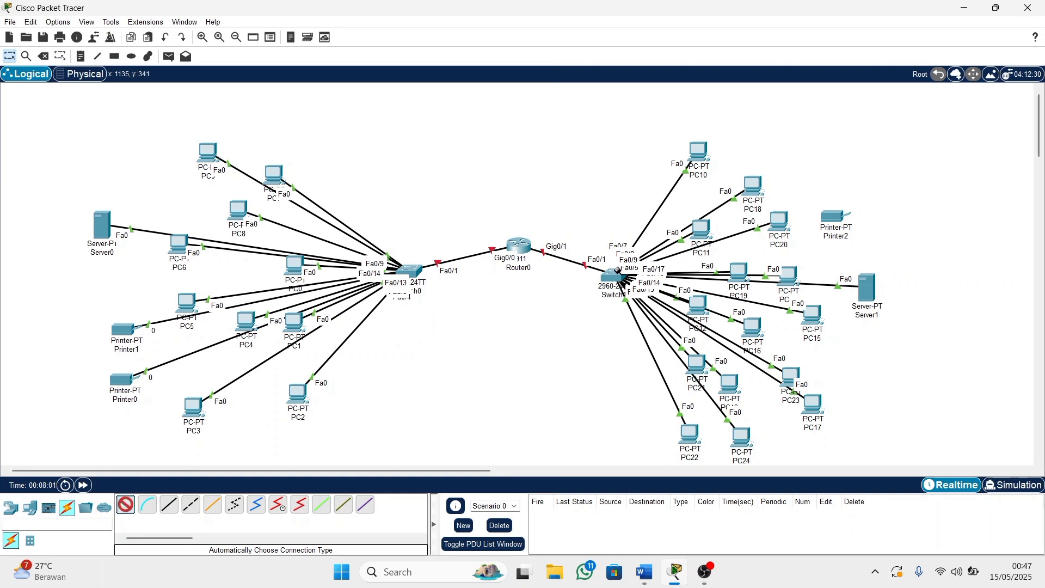
pyautogui.click(618, 275)
pyautogui.click(831, 221)
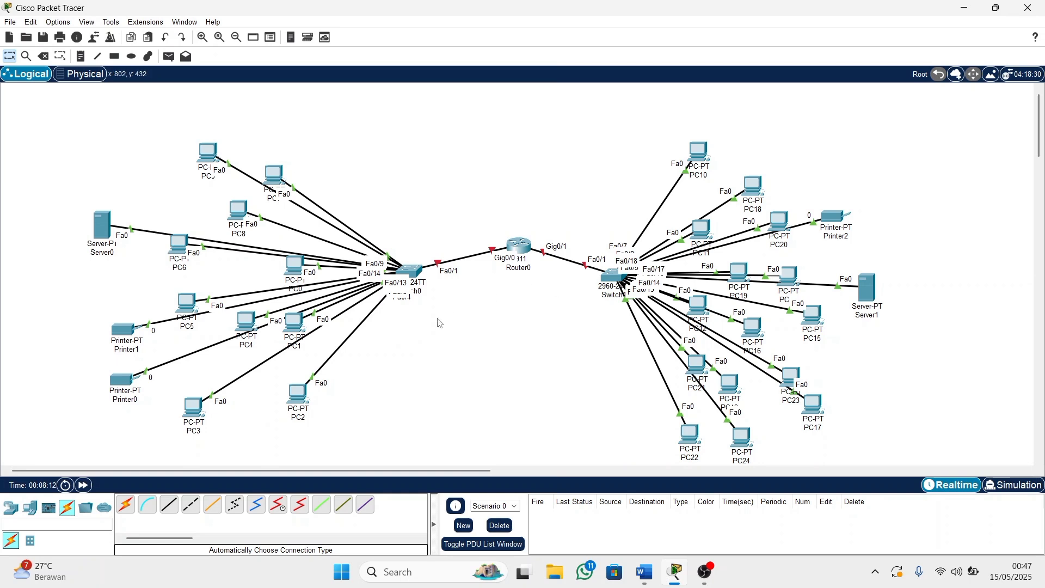
# Give PC2 the static IPv4 address 192.168.9.2 with subnet mask 255.255.255.0.
pyautogui.click(301, 397)
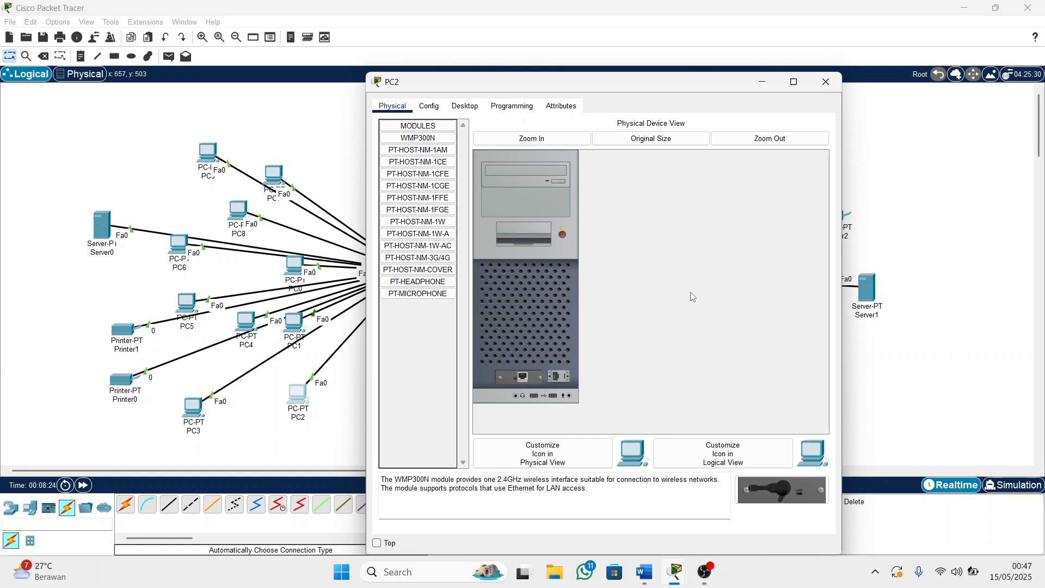
pyautogui.click(474, 110)
pyautogui.click(441, 167)
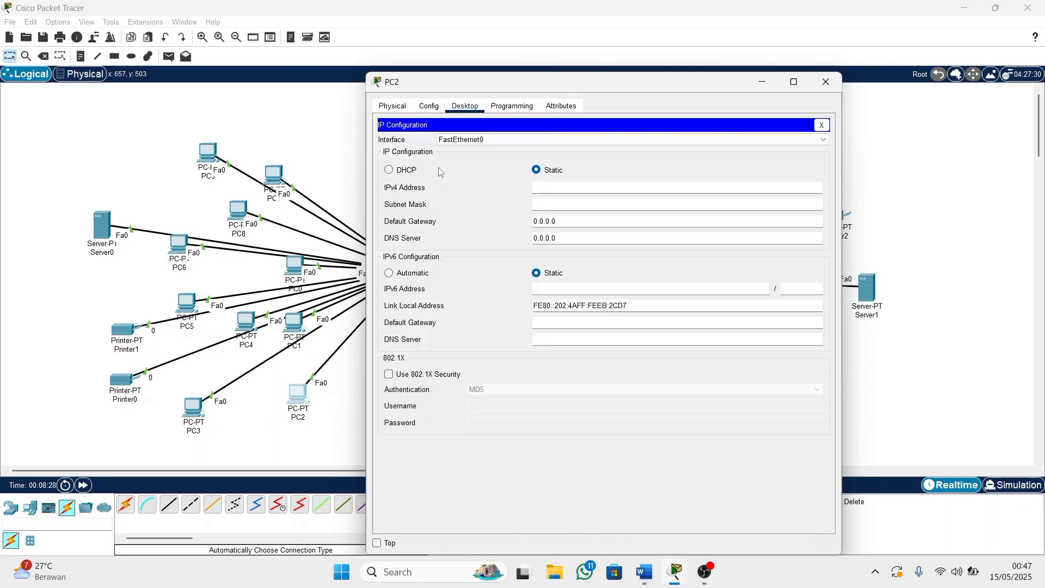
pyautogui.click(539, 189)
pyautogui.write('192.168.9.2')
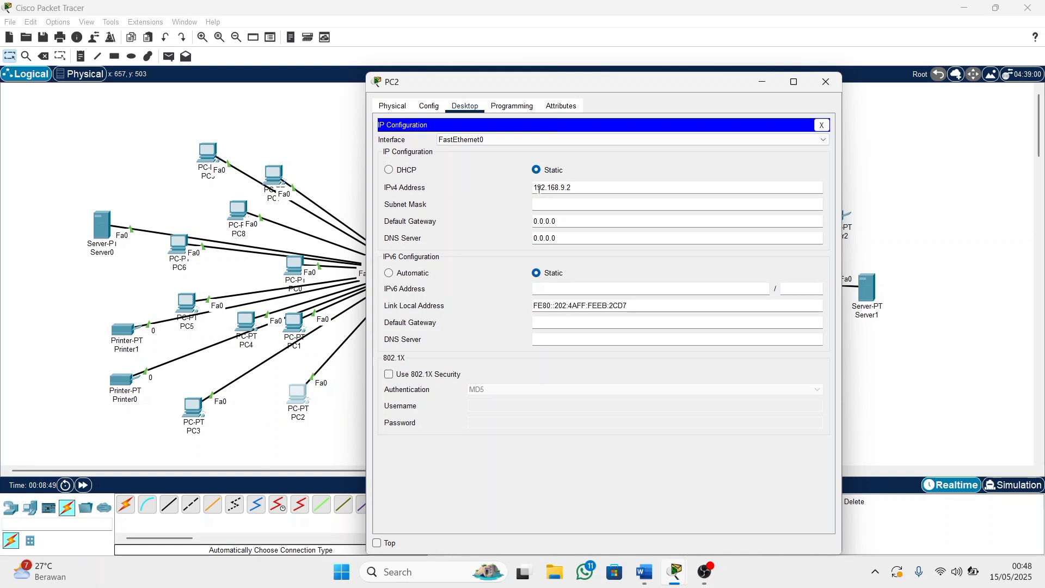
pyautogui.click(539, 188)
pyautogui.click(561, 202)
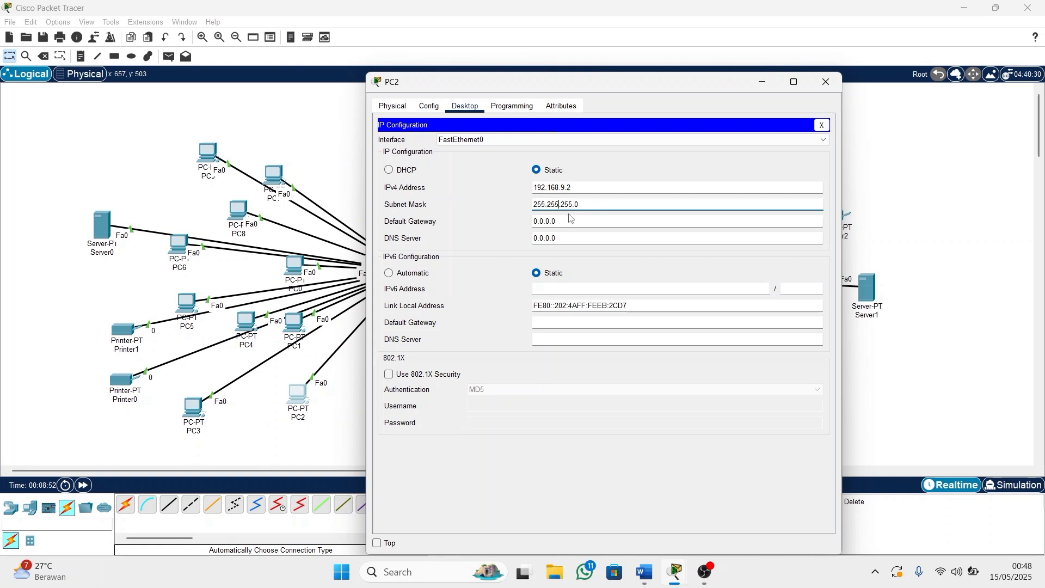
# Set PC2's default gateway to 192.168.9.1 and close its configuration window.
pyautogui.click(569, 223)
pyautogui.press('BackSpace')
pyautogui.press('BackSpace')
pyautogui.press('BackSpace')
pyautogui.press('BackSpace')
pyautogui.press('BackSpace')
pyautogui.press('BackSpace')
pyautogui.press('BackSpace')
pyautogui.write('19')
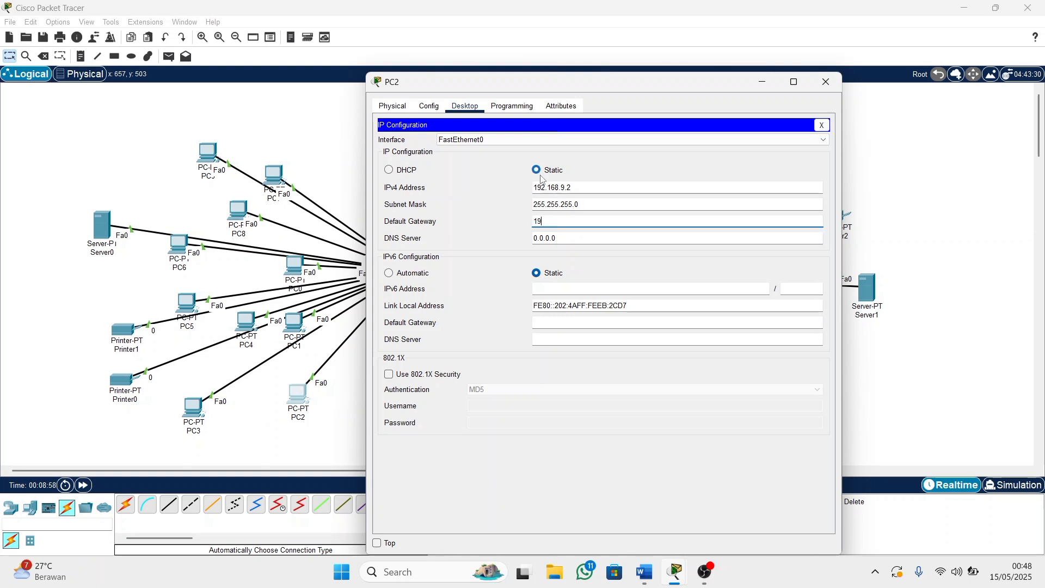
pyautogui.write('2.168.9.1')
pyautogui.click(829, 79)
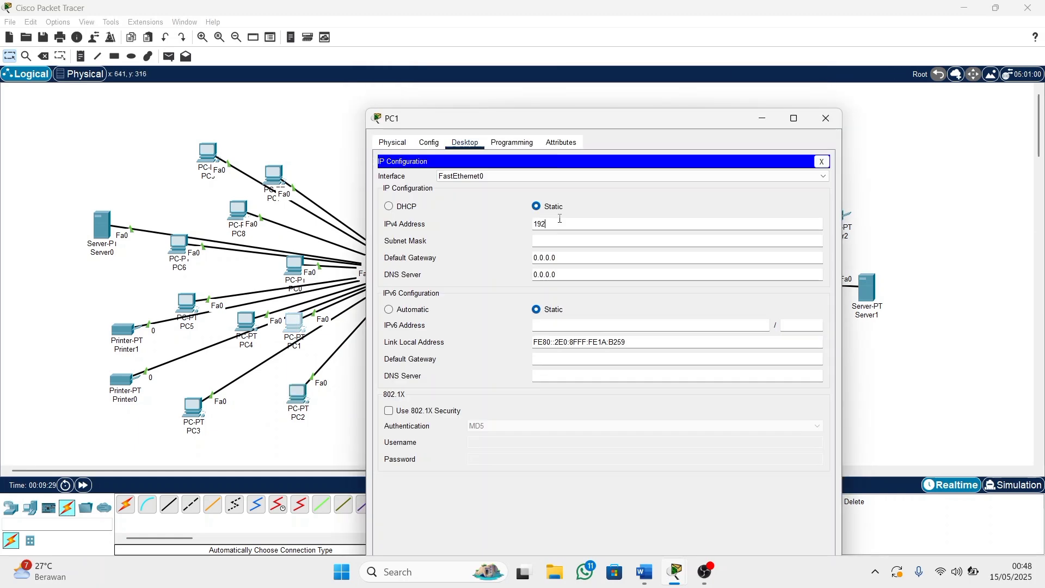
# Enter PC1's default gateway as an address beginning with 192.168.9.
pyautogui.click(561, 261)
pyautogui.write('192.168.9.')
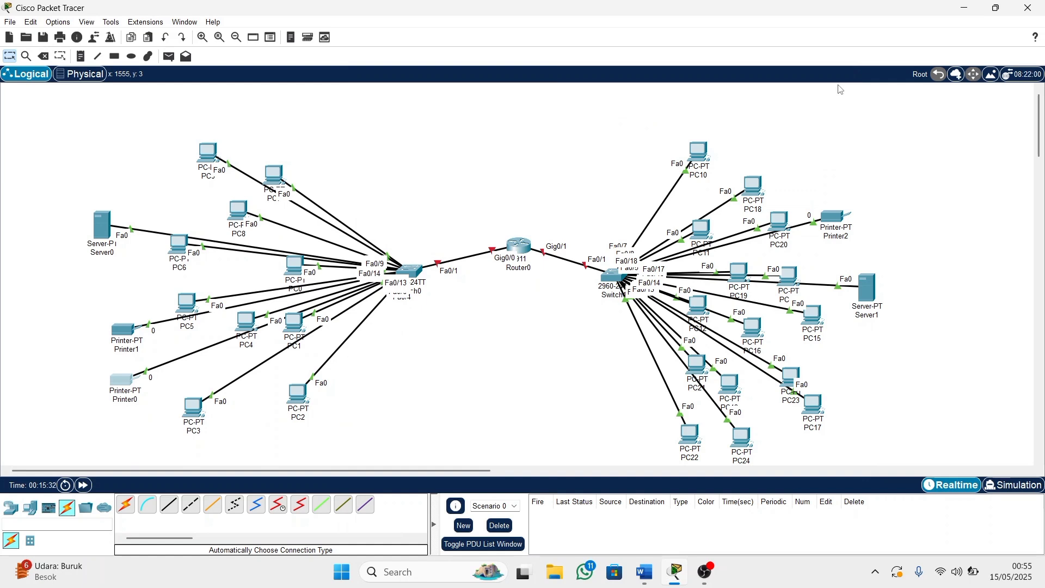
# Open PC10's IP configuration and set its static IPv4 address to 10.10.42.2.
pyautogui.click(700, 166)
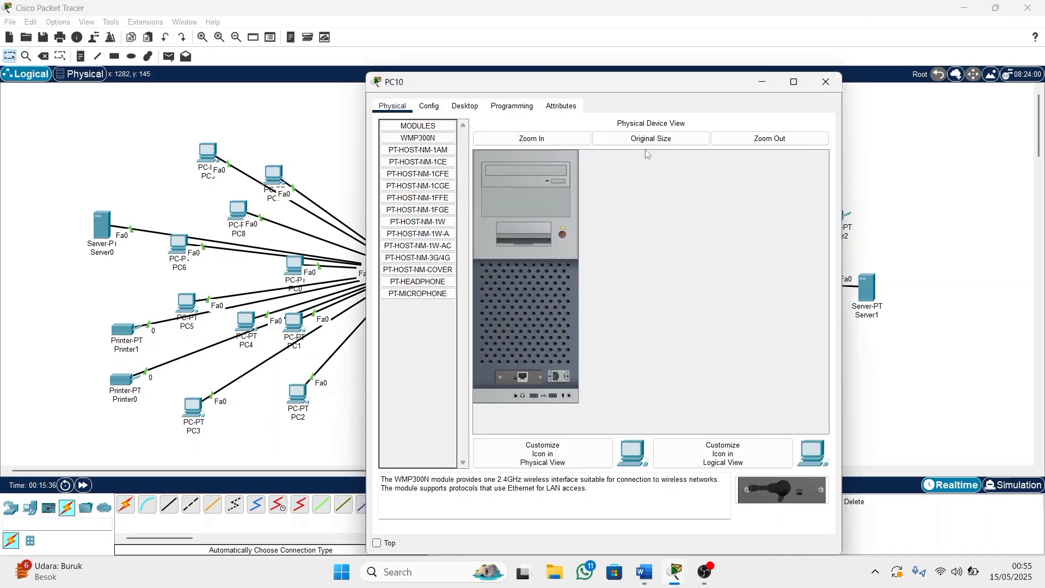
pyautogui.click(439, 108)
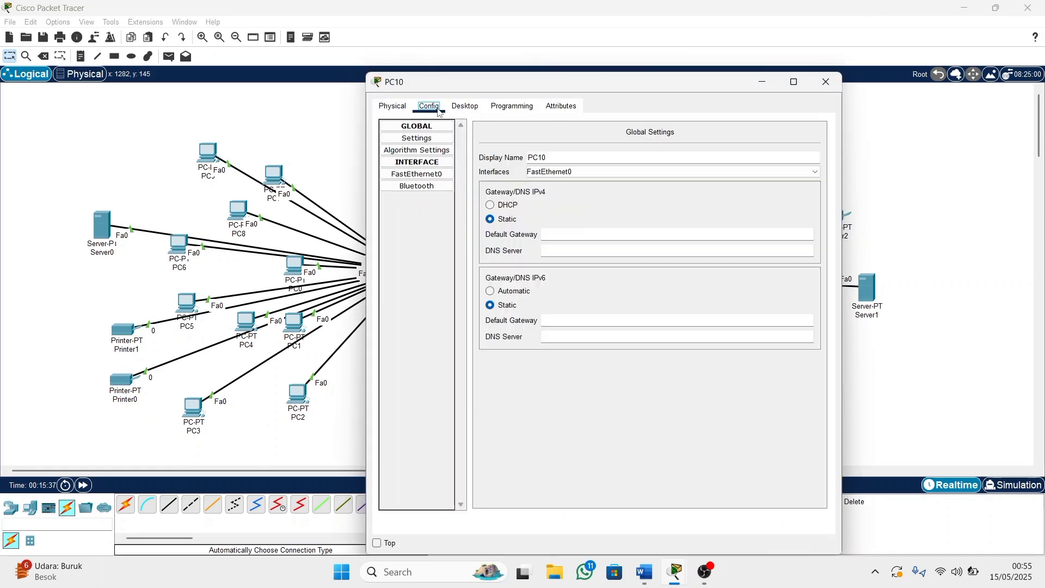
pyautogui.click(466, 106)
pyautogui.click(425, 145)
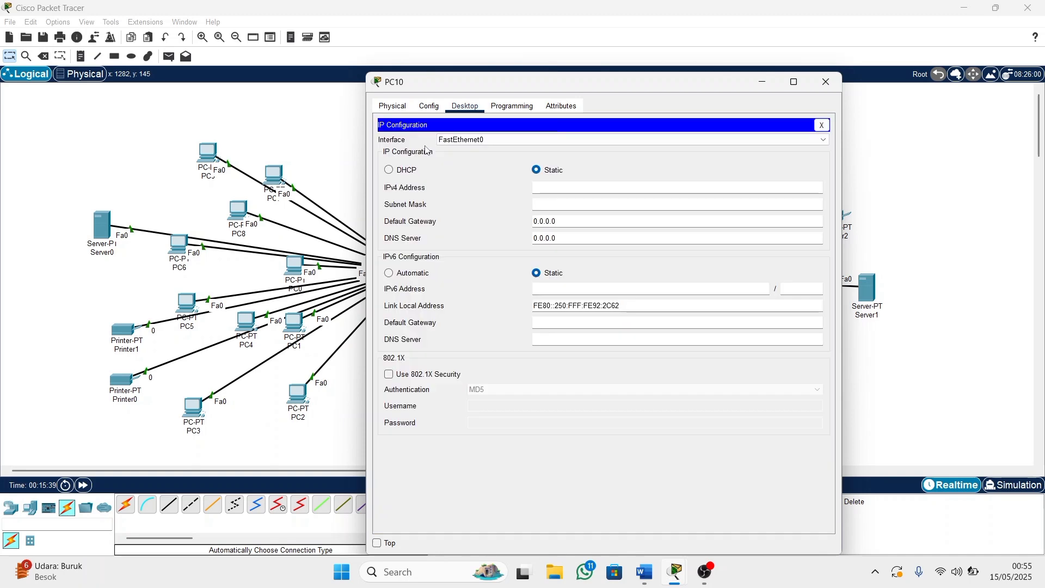
pyautogui.click(594, 188)
pyautogui.write('10.10.42.2')
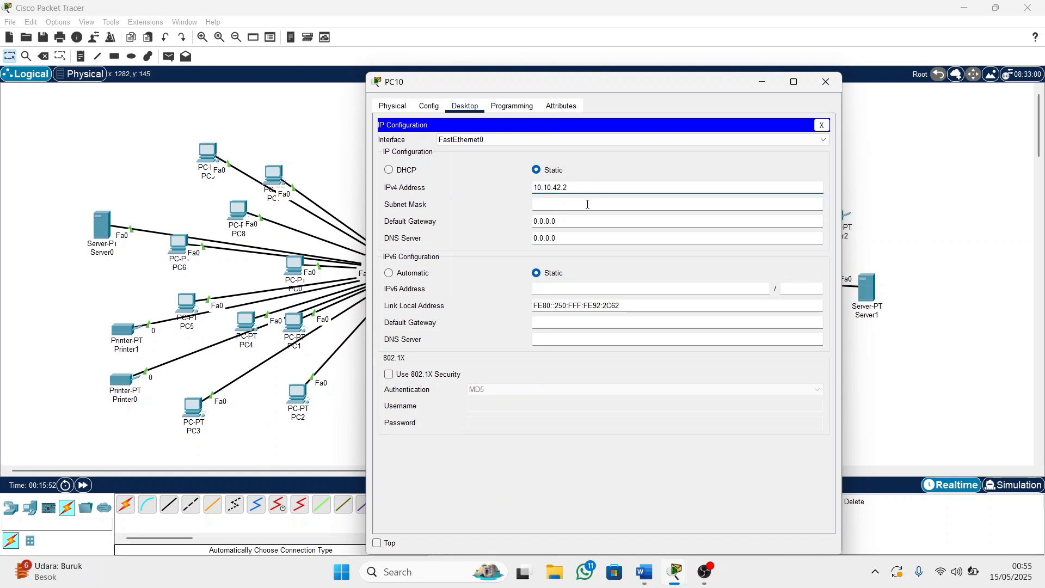
# Set PC10's subnet mask to 255.255.255.0 and open its default gateway for editing.
pyautogui.rightClick(588, 204)
pyautogui.click(551, 203)
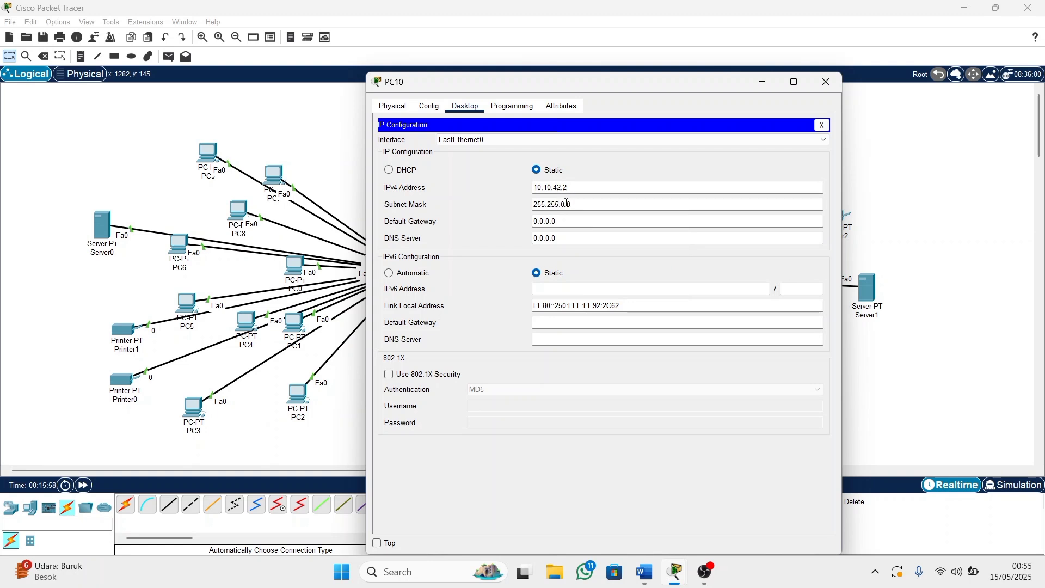
pyautogui.rightClick(566, 203)
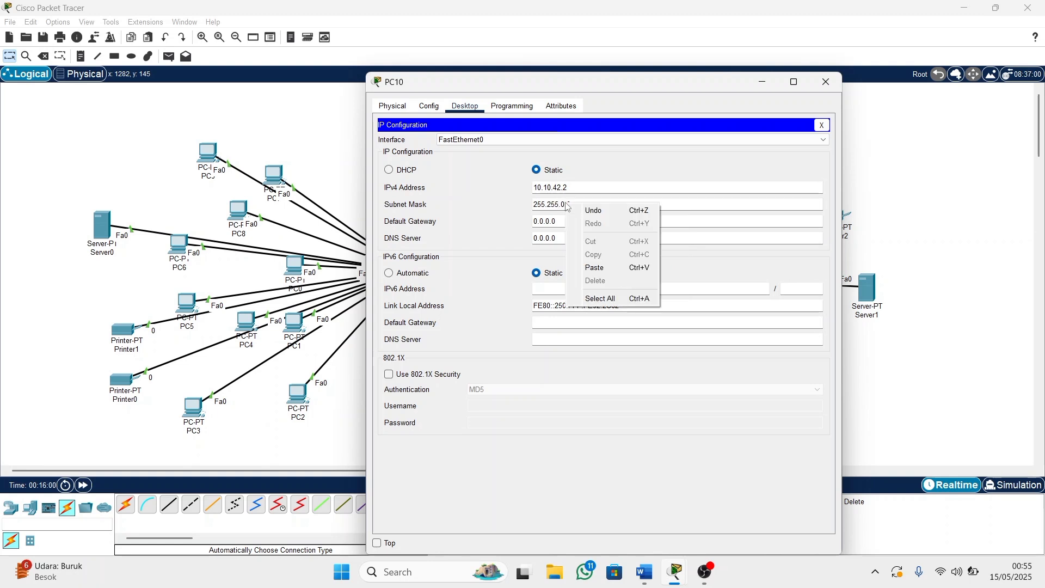
pyautogui.click(566, 203)
pyautogui.tripleClick(566, 203)
pyautogui.doubleClick(567, 204)
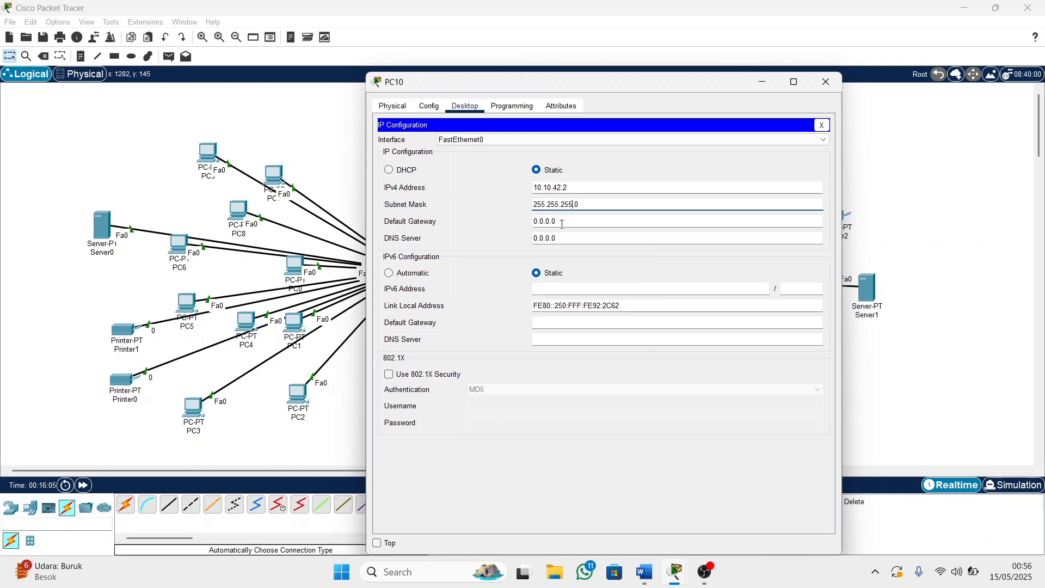
pyautogui.click(561, 223)
pyautogui.rightClick(563, 228)
pyautogui.click(577, 282)
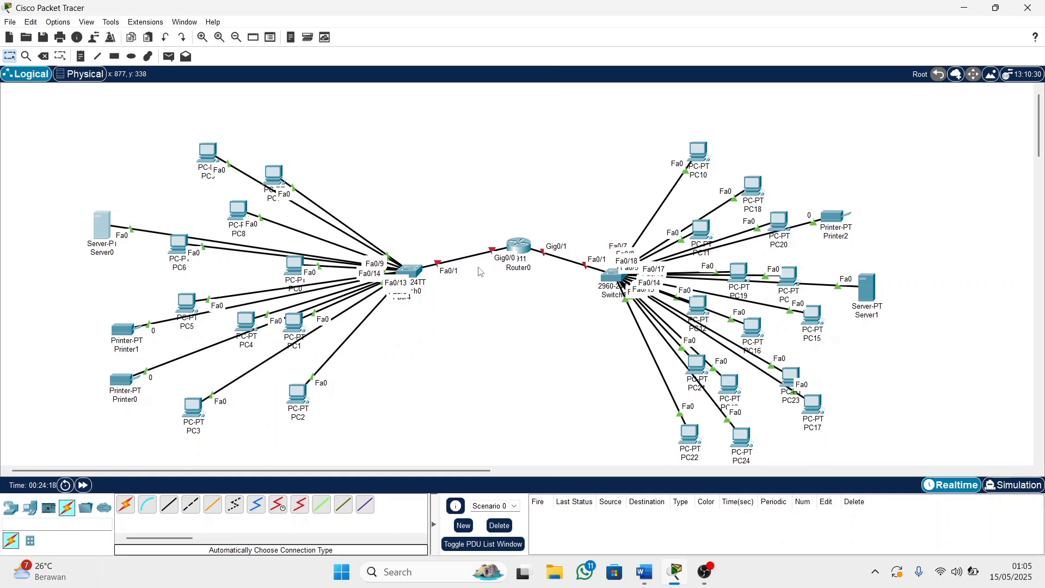
# Open Switch0's command line and enter global configuration mode with enable and config t.
pyautogui.click(421, 272)
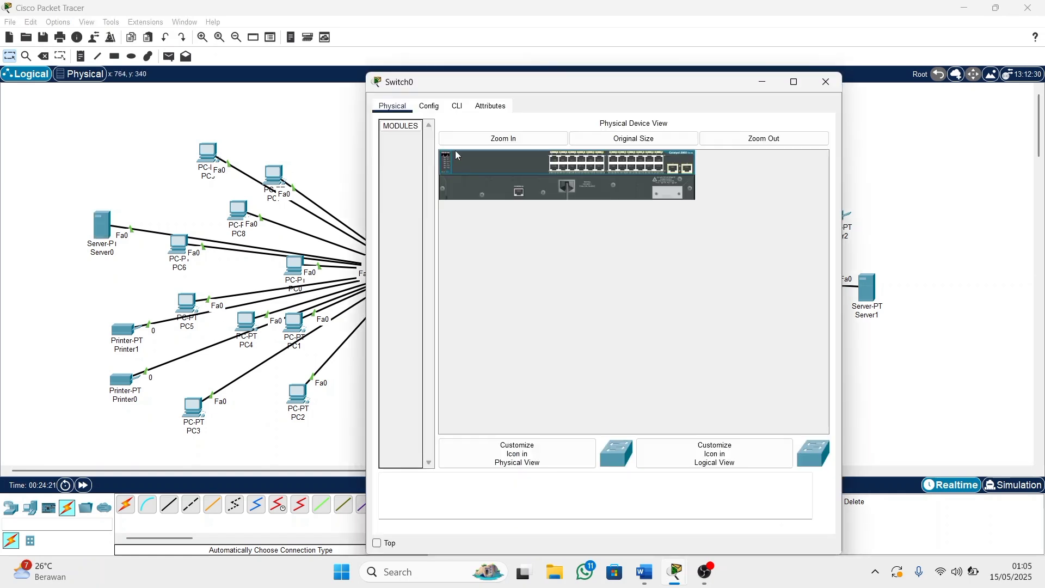
pyautogui.click(456, 109)
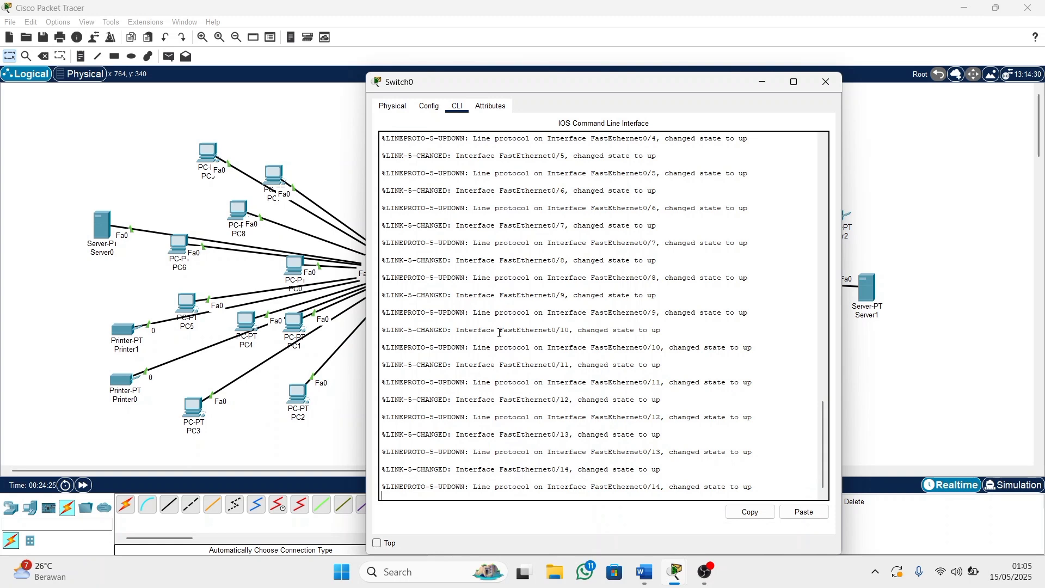
pyautogui.press('Return')
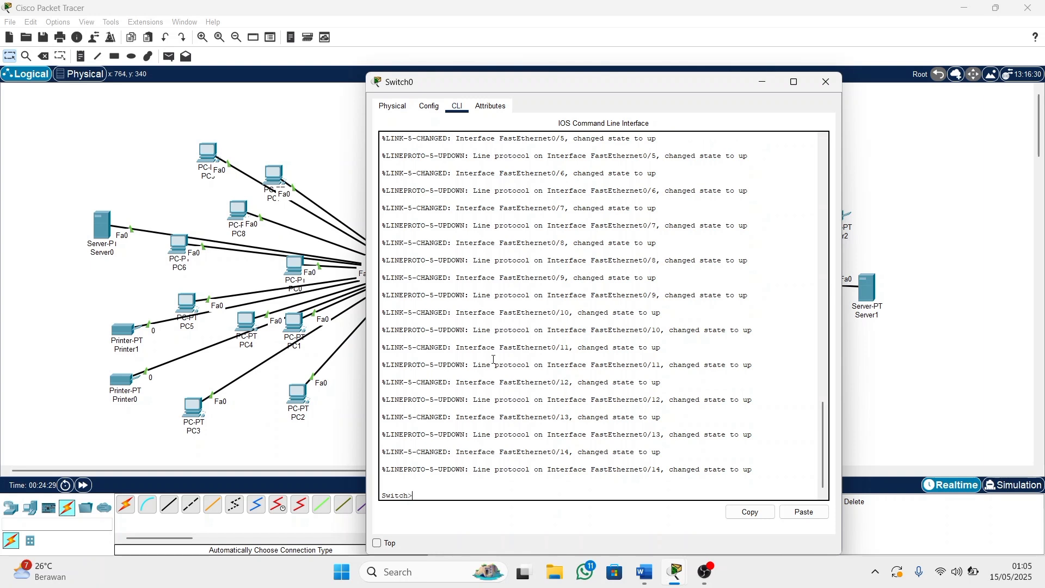
pyautogui.write('enable')
pyautogui.press('Return')
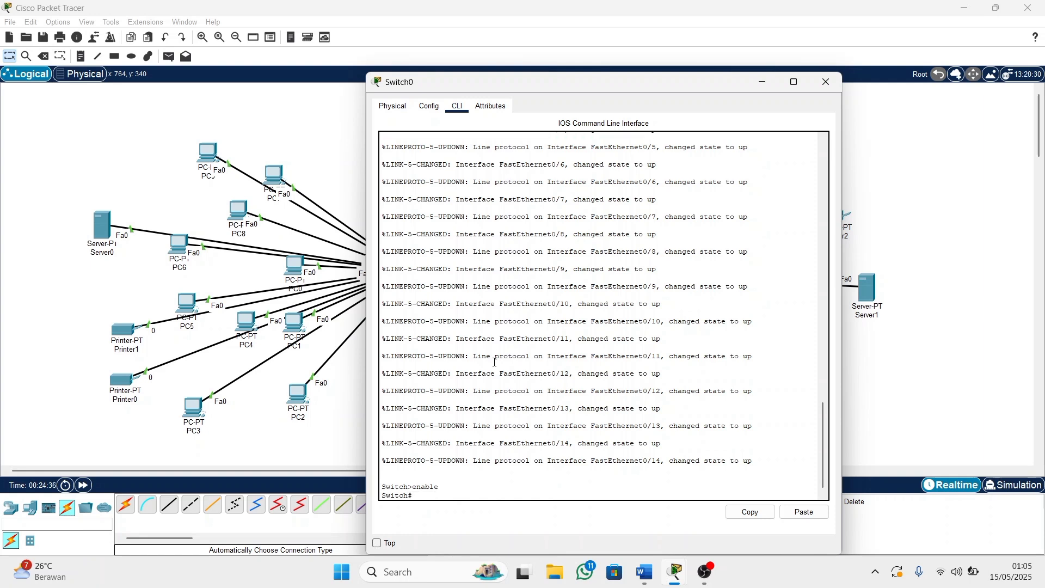
pyautogui.write('config t')
pyautogui.press('Return')
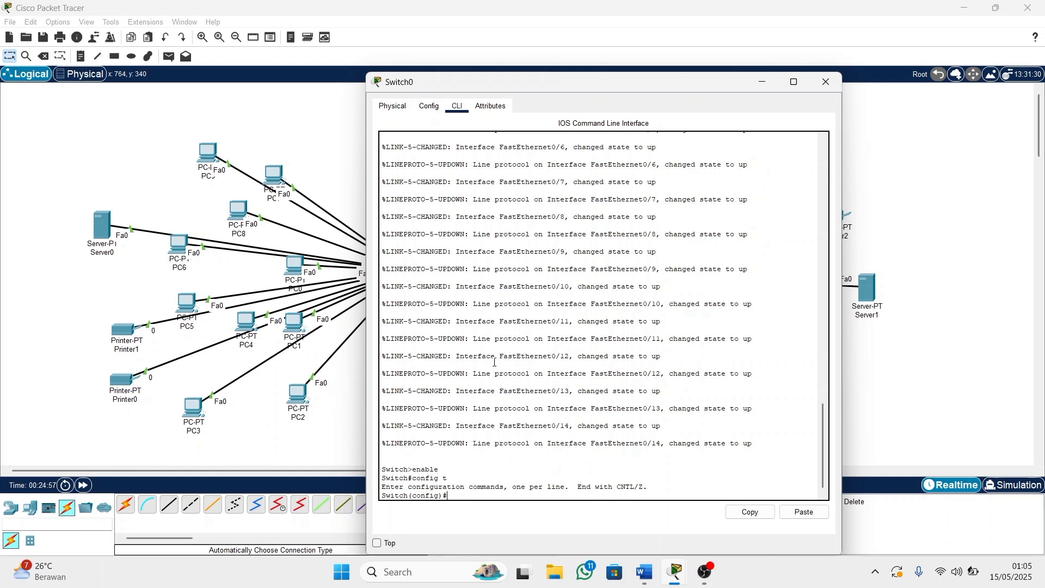
# Create VLAN 20 on Switch0 and name it administrasi.
pyautogui.write('vlan 20')
pyautogui.press('Return')
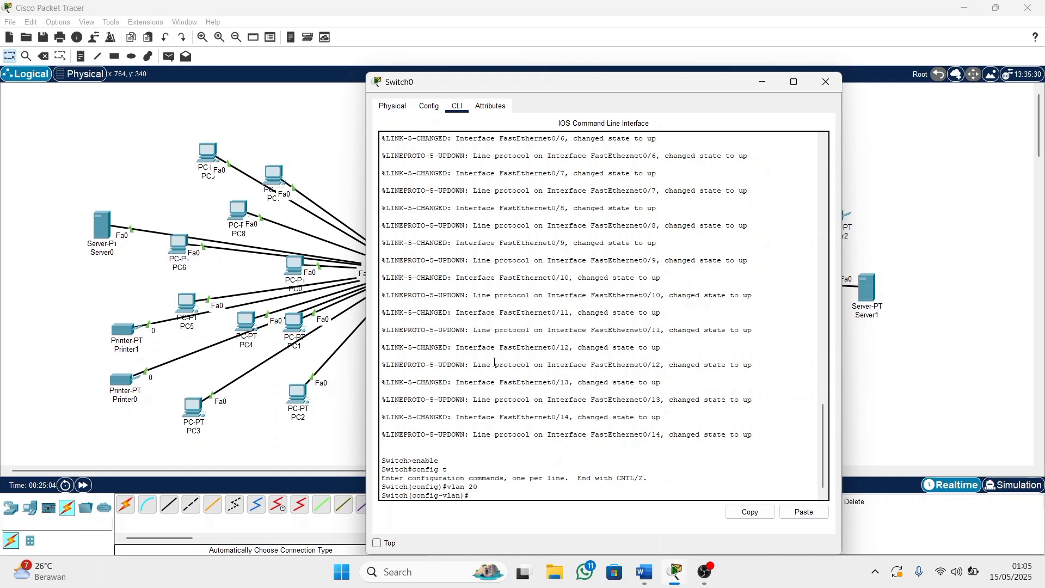
pyautogui.write('name')
pyautogui.write(' ad')
pyautogui.write('minis')
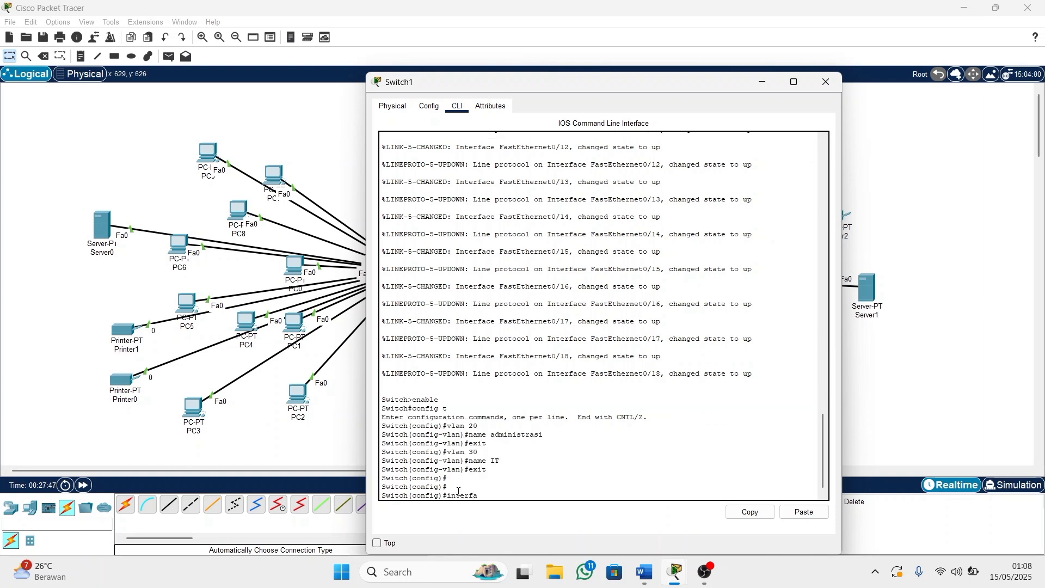
# Begin an interface range command for the fa ports on Switch1 and rearrange PC18, PC11, PC20 and Printer2 in the topology.
pyautogui.write('ce range')
pyautogui.write('fa')
pyautogui.moveTo(727, 93); pyautogui.dragTo(836, 375)
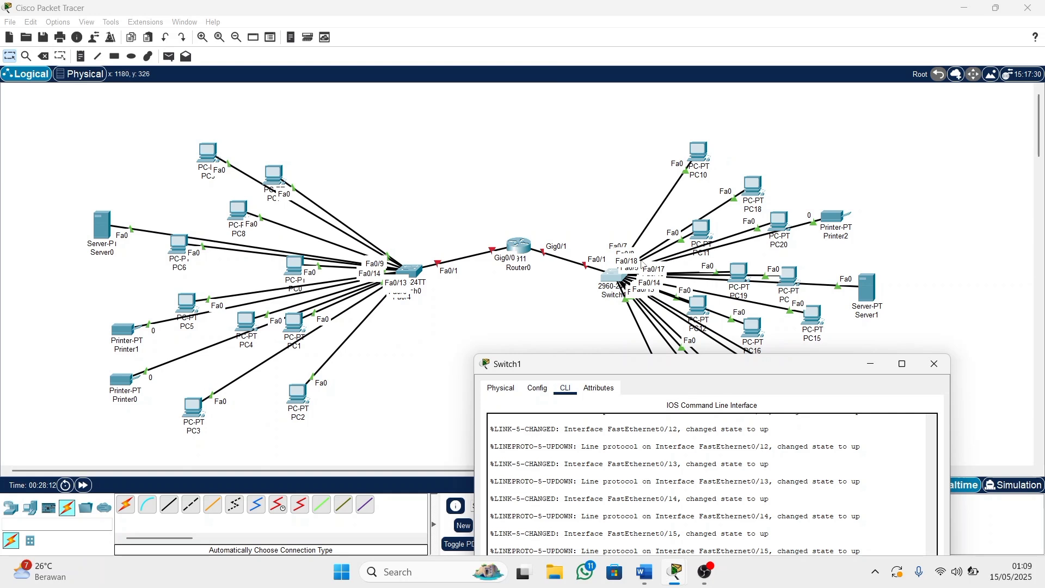
pyautogui.moveTo(755, 188); pyautogui.dragTo(756, 165)
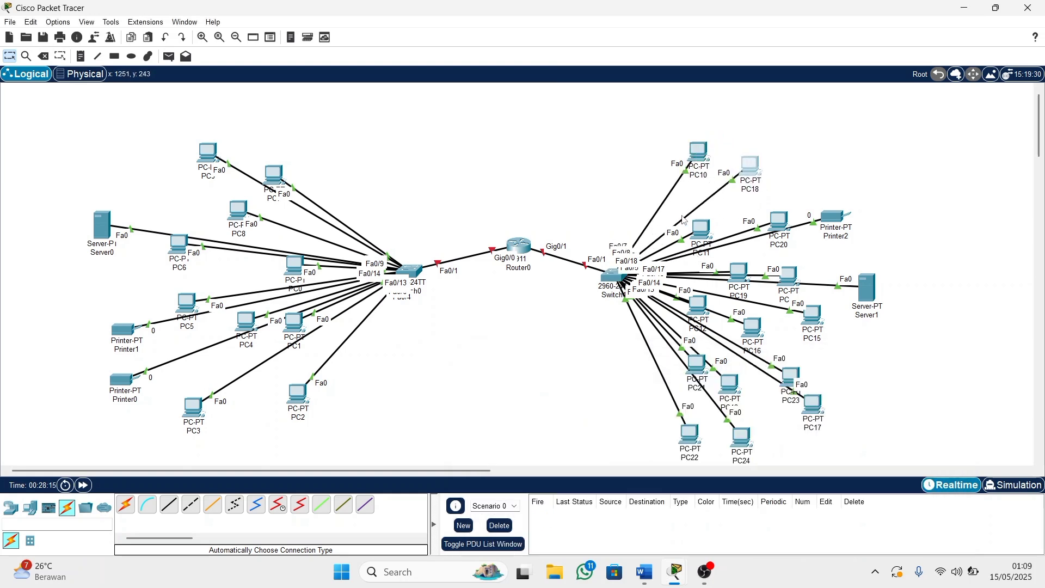
pyautogui.moveTo(703, 233); pyautogui.dragTo(832, 227)
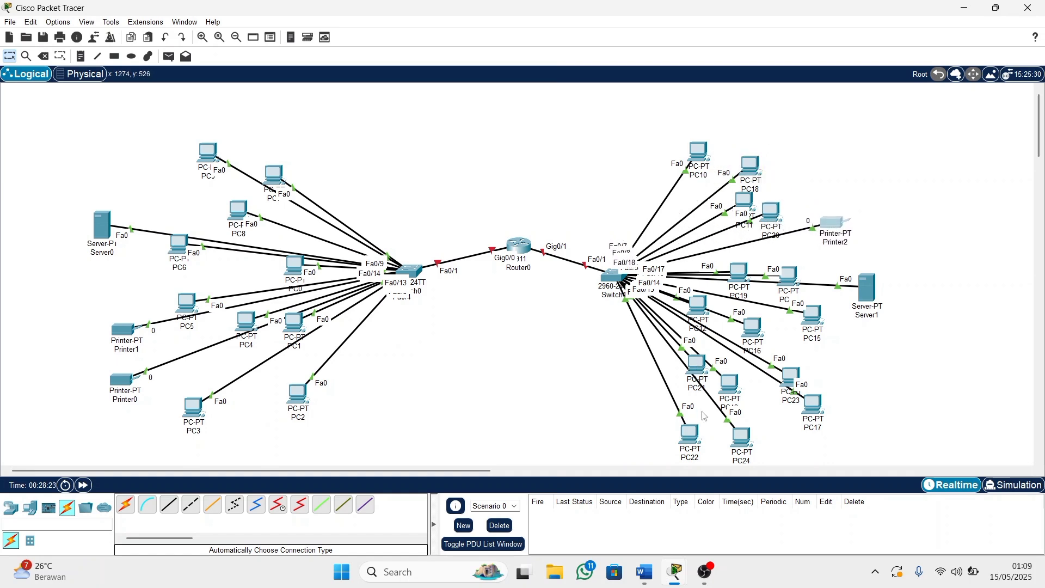
# Return to Switch1's command line and complete the interface range command with fa0/2 - 18.
pyautogui.moveTo(675, 571)
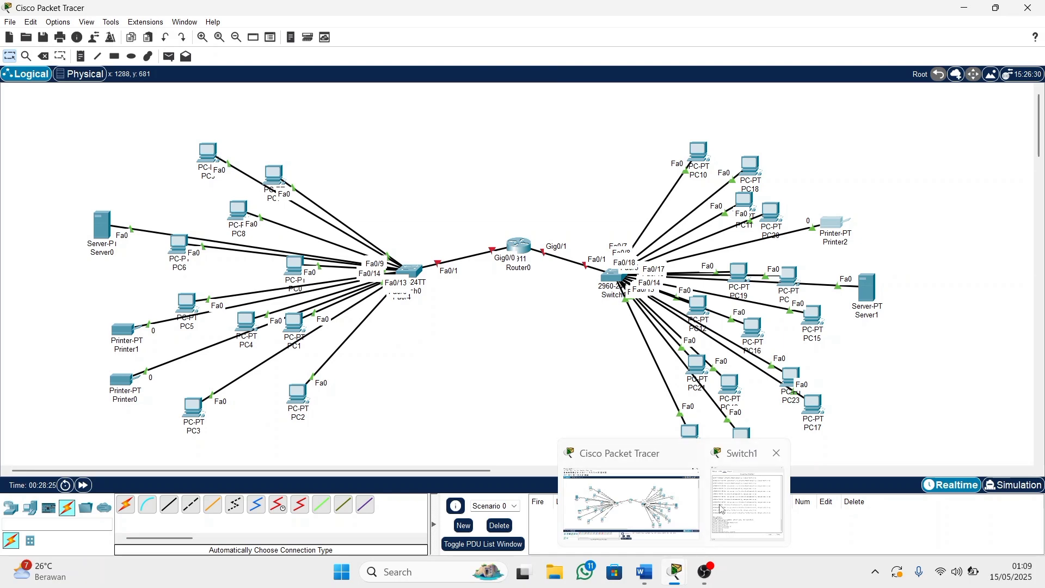
pyautogui.click(721, 505)
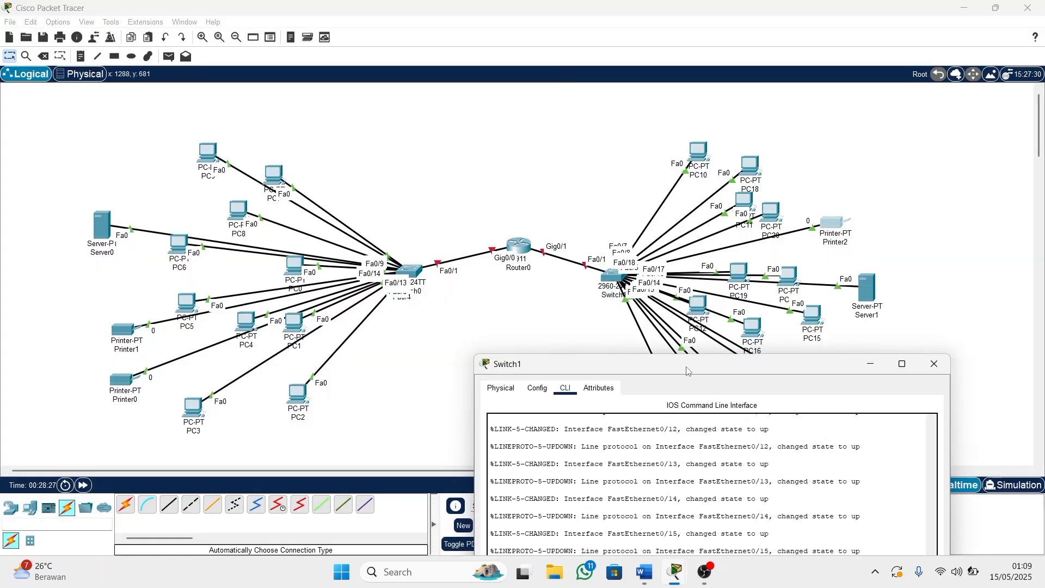
pyautogui.moveTo(689, 372); pyautogui.dragTo(675, 104)
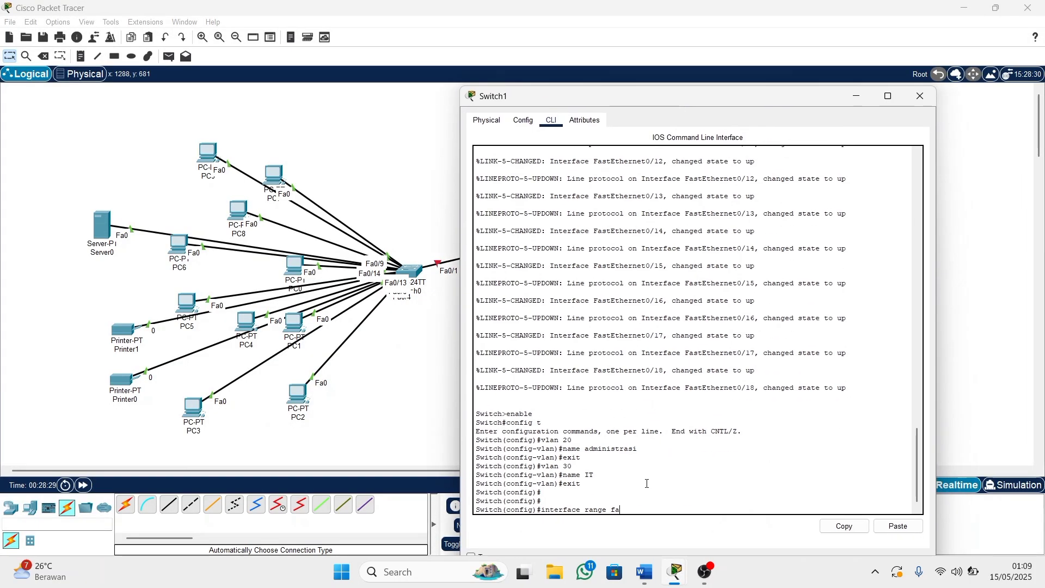
pyautogui.write('0/2')
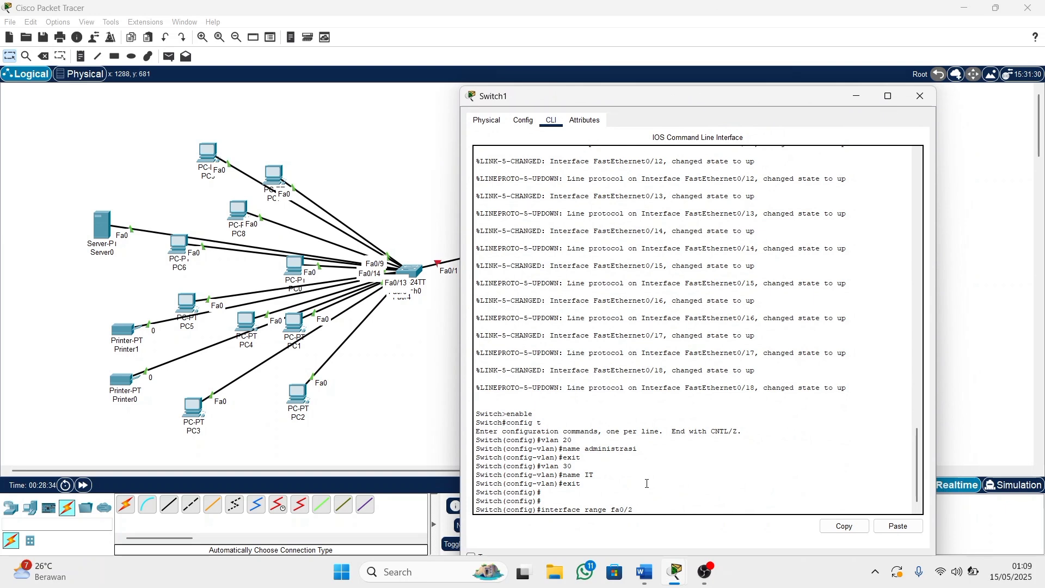
pyautogui.write(' - 18')
pyautogui.press('Return')
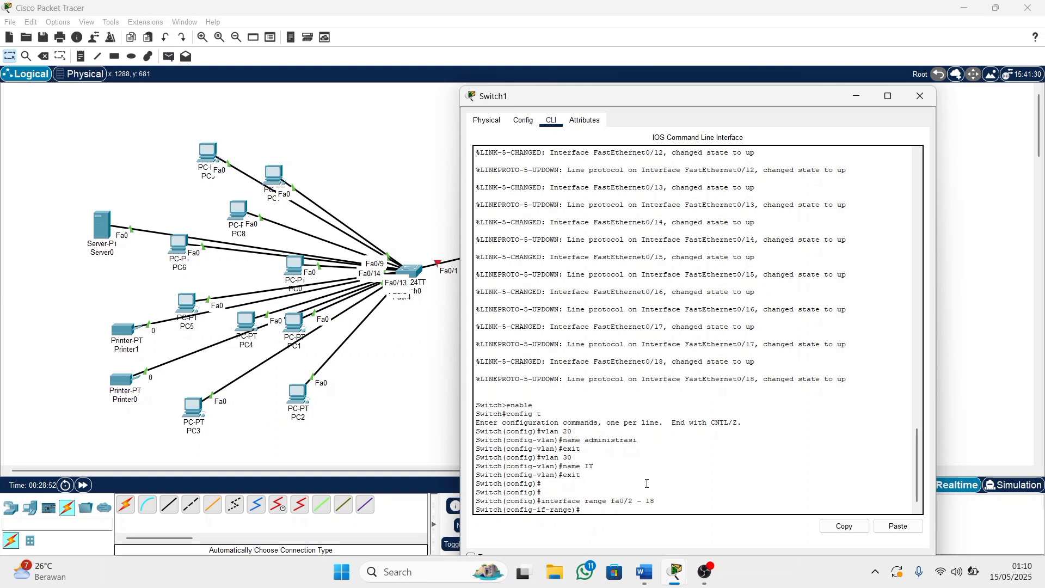
# Set Switch1's interface range to access mode with switchport mode access.
pyautogui.write('switch port')
pyautogui.press('BackSpace')
pyautogui.press('BackSpace')
pyautogui.write('port mode access')
pyautogui.press('Return')
# Try to assign Switch1's interface range to VLAN 30 with switchport mode access vlan 30.
pyautogui.write('switchport')
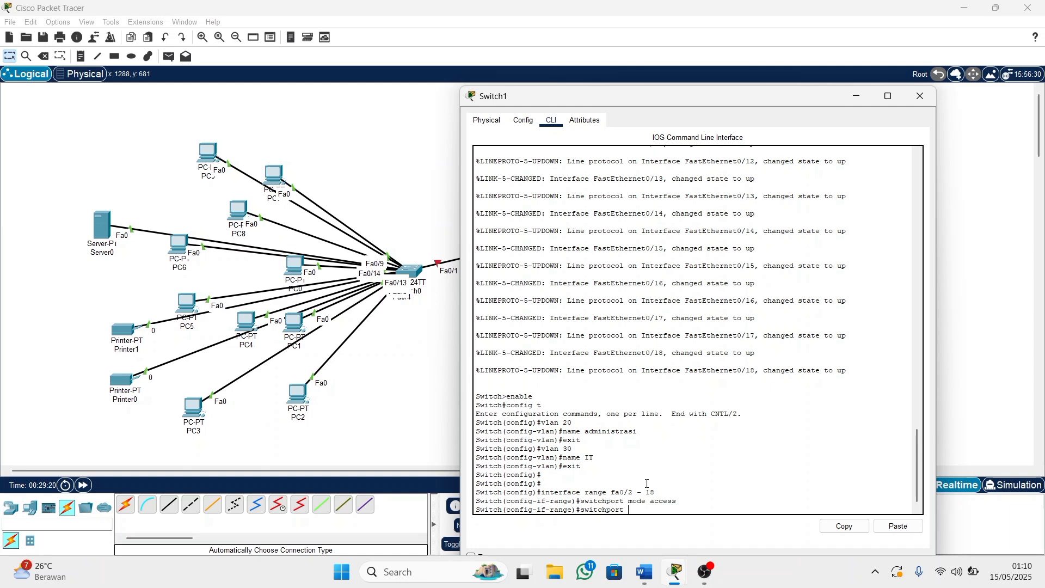
pyautogui.write(' mode acce')
pyautogui.write('ssr')
pyautogui.moveTo(641, 98); pyautogui.dragTo(702, 61)
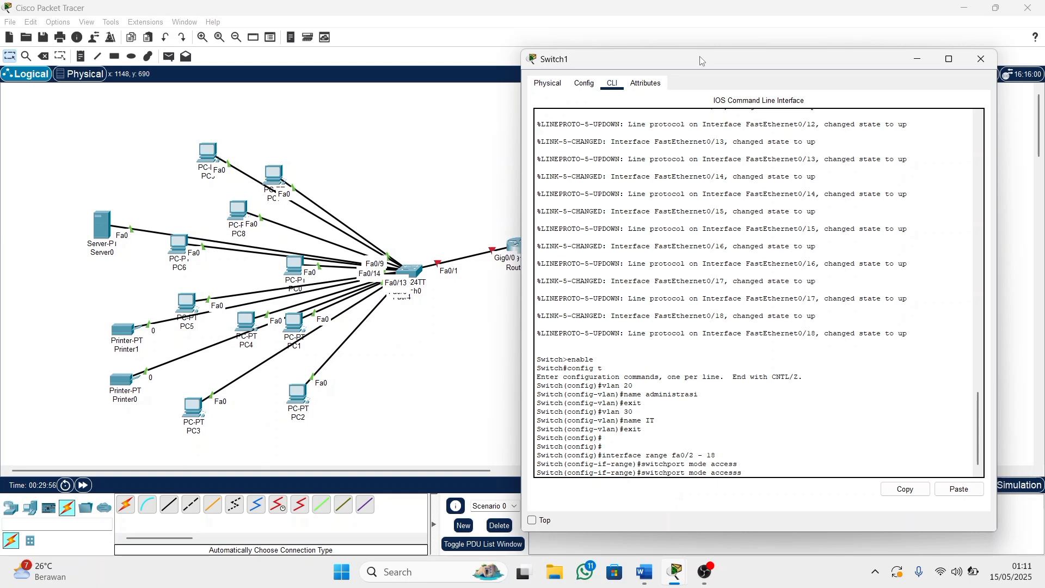
pyautogui.press('BackSpace')
pyautogui.write('vlan')
pyautogui.write('30')
pyautogui.press('Return')
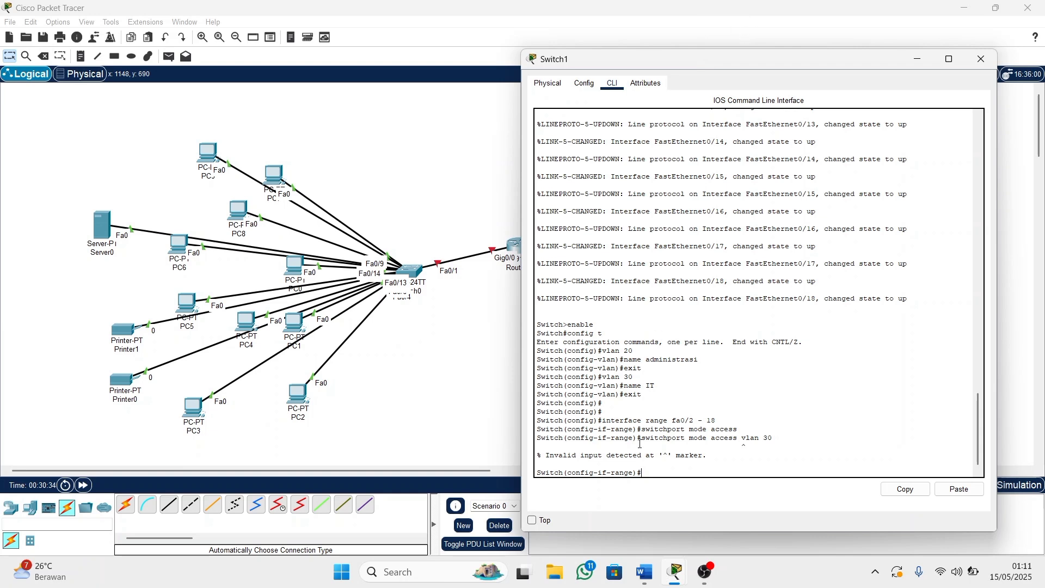
# Copy the rejected VLAN 30 command to Switch1's current prompt and trim it down to switchport.
pyautogui.moveTo(642, 439); pyautogui.dragTo(781, 438)
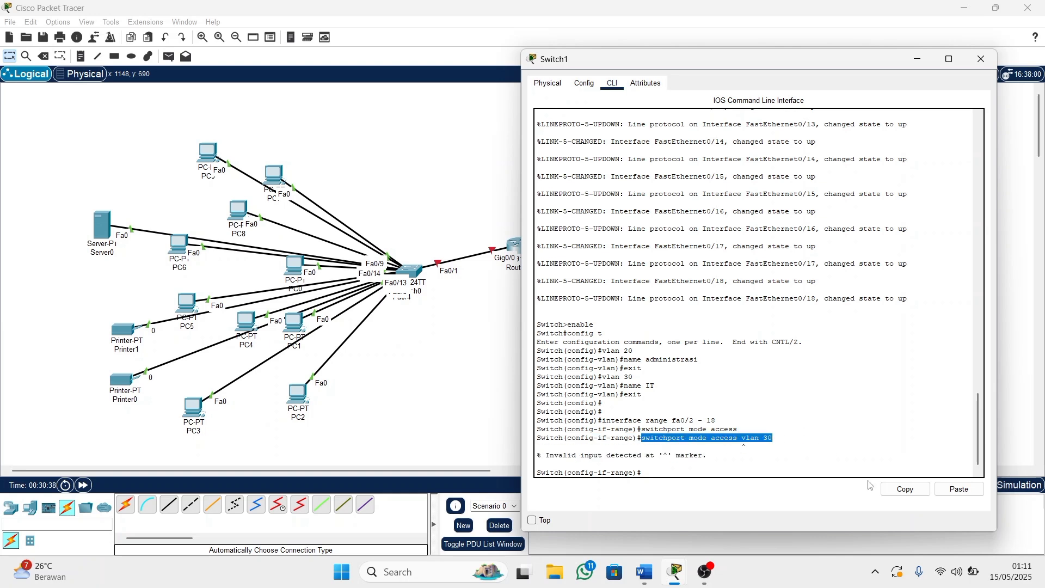
pyautogui.click(905, 489)
pyautogui.click(659, 471)
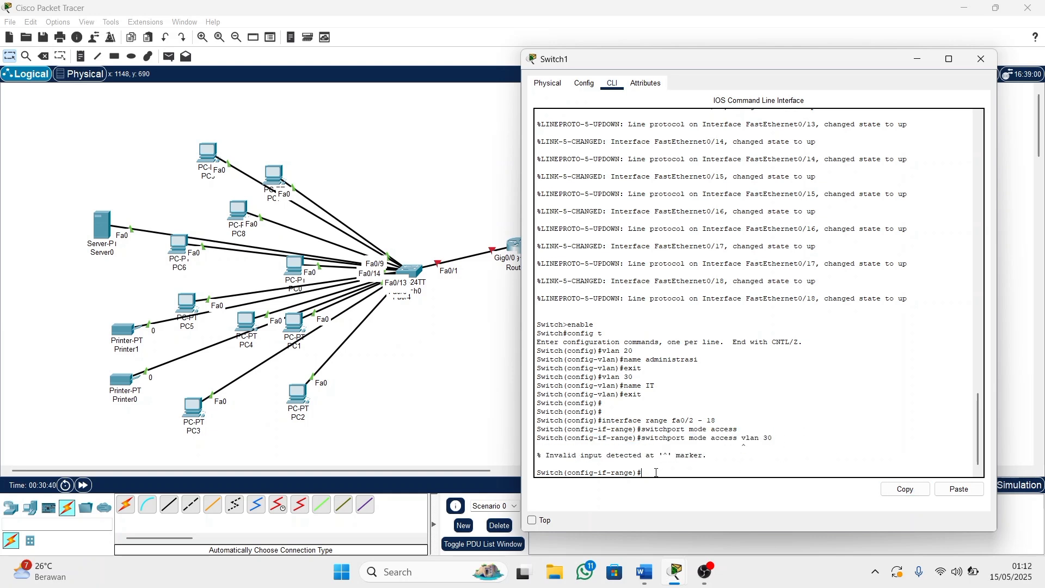
pyautogui.click(957, 489)
pyautogui.press('BackSpace')
pyautogui.press('BackSpace')
pyautogui.press('BackSpace')
pyautogui.press('BackSpace')
pyautogui.press('BackSpace')
pyautogui.press('BackSpace')
pyautogui.press('BackSpace')
pyautogui.press('BackSpace')
pyautogui.press('BackSpace')
pyautogui.press('BackSpace')
pyautogui.press('BackSpace')
pyautogui.press('BackSpace')
pyautogui.press('BackSpace')
# Complete the command as switchport access vlan 30, run it on Switch1's range, and exit interface range configuration.
pyautogui.moveTo(711, 438); pyautogui.dragTo(777, 441)
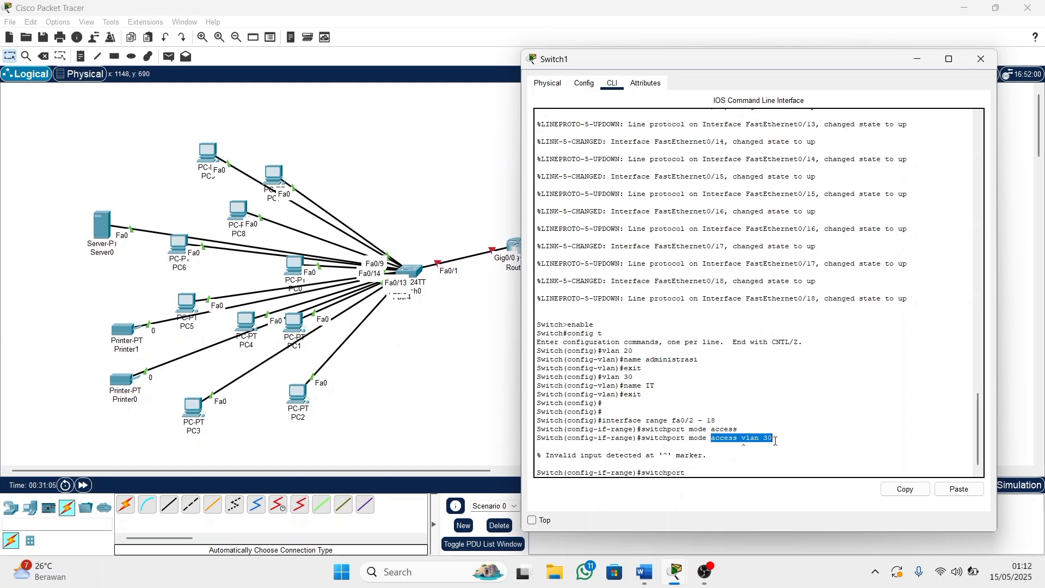
pyautogui.click(905, 489)
pyautogui.click(729, 470)
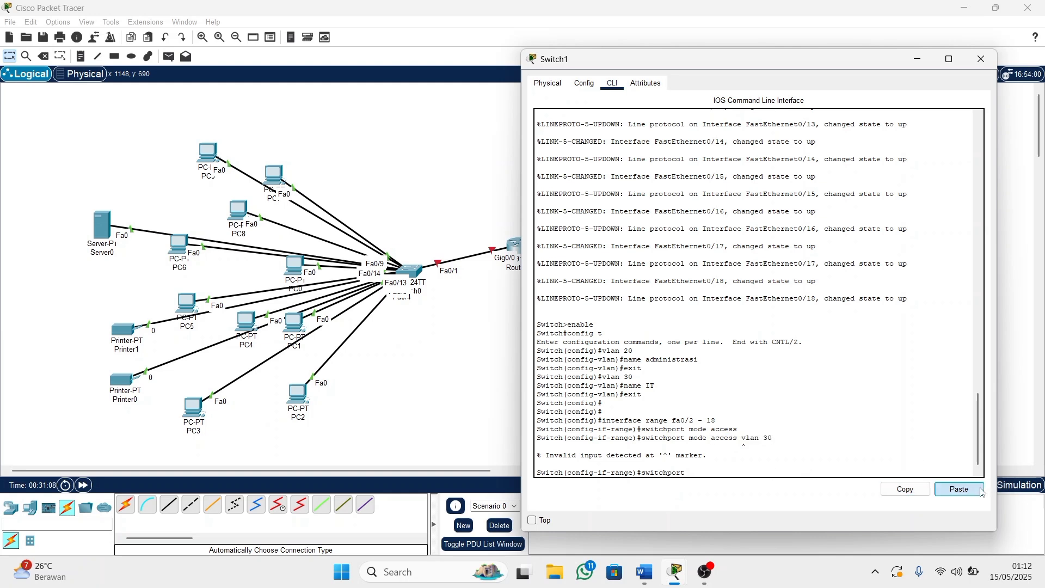
pyautogui.click(960, 489)
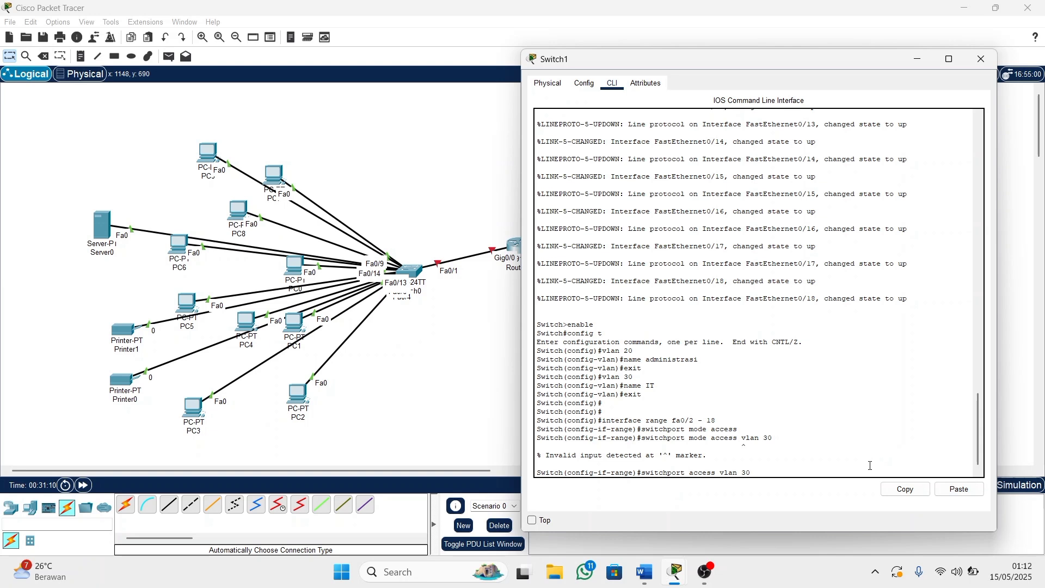
pyautogui.press('Return')
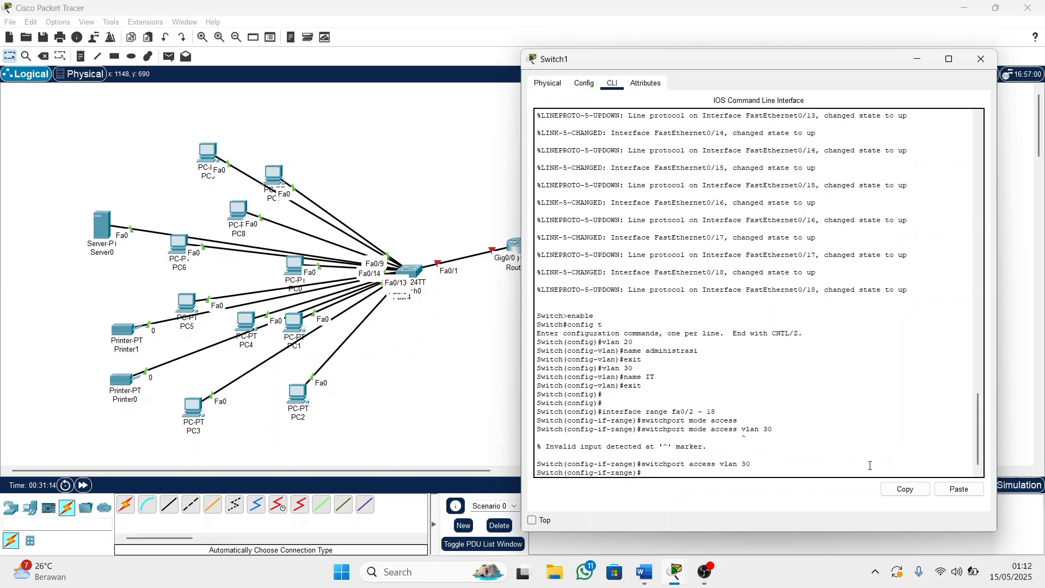
pyautogui.write('exit')
pyautogui.press('Return')
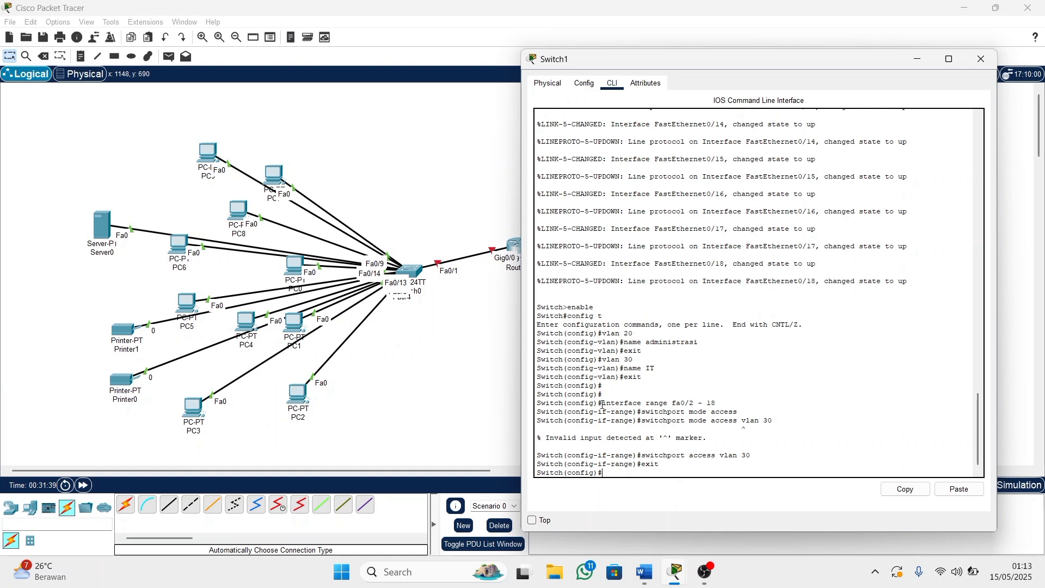
# Copy the interface range fa0/2 - 18 command in Switch1's CLI, paste it at the current prompt, and close Switch1.
pyautogui.moveTo(603, 406); pyautogui.dragTo(723, 404)
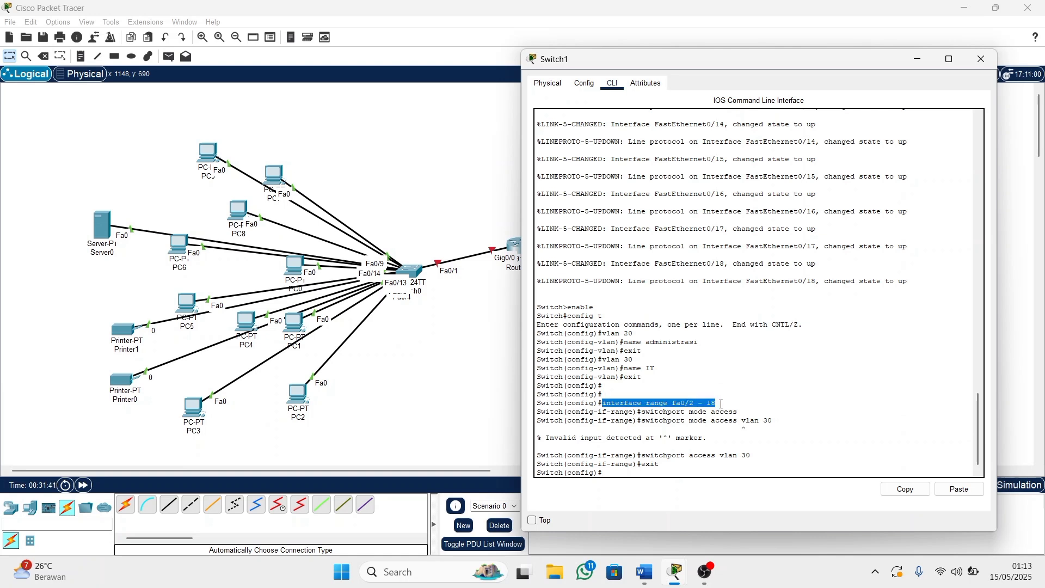
pyautogui.click(905, 489)
pyautogui.click(640, 468)
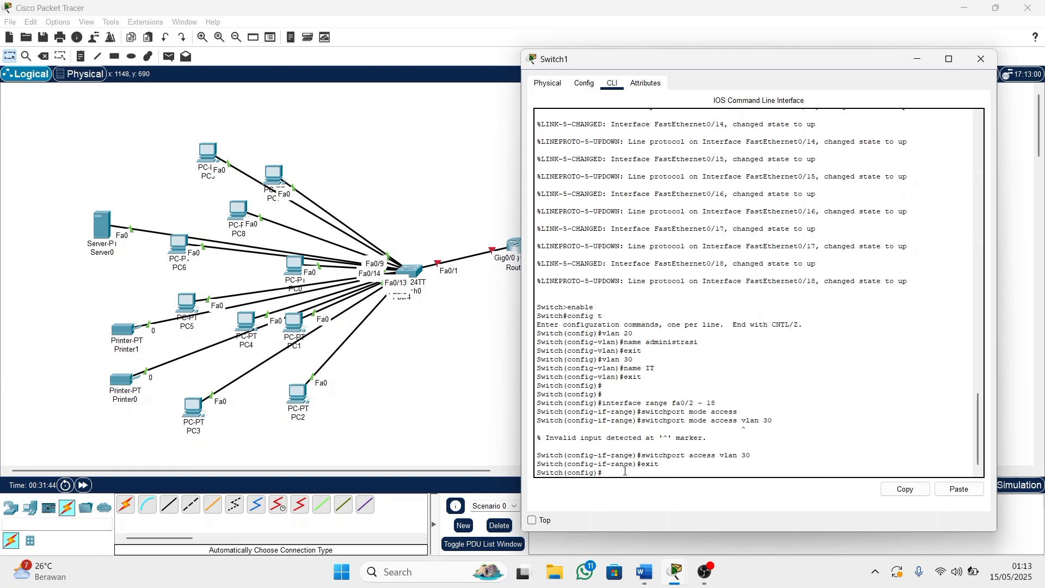
pyautogui.click(959, 489)
pyautogui.click(981, 59)
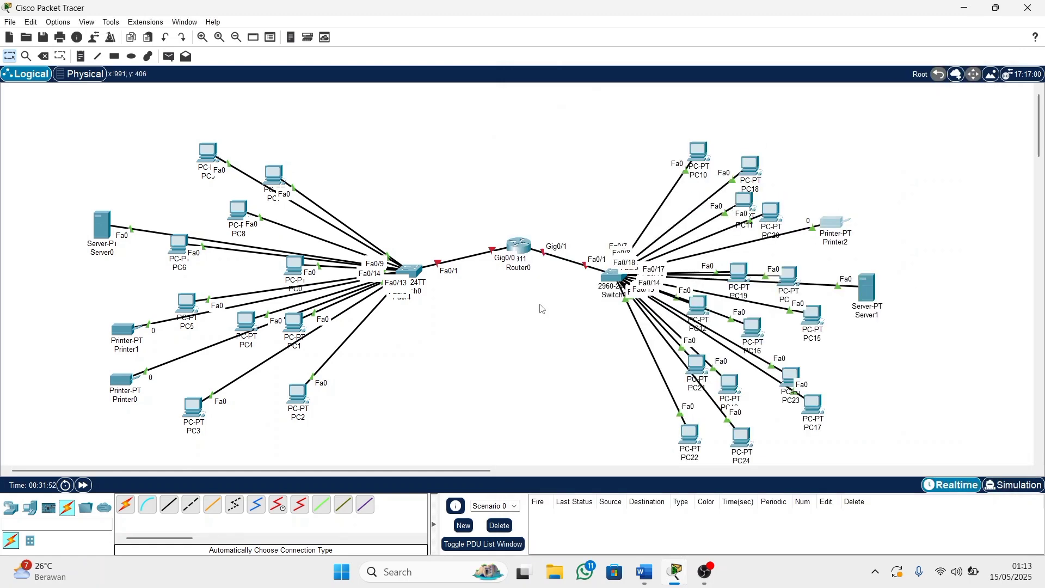
# Paste the copied range command into Switch0's CLI, change it to interface range fa0/2 - 14, and run it.
pyautogui.click(403, 277)
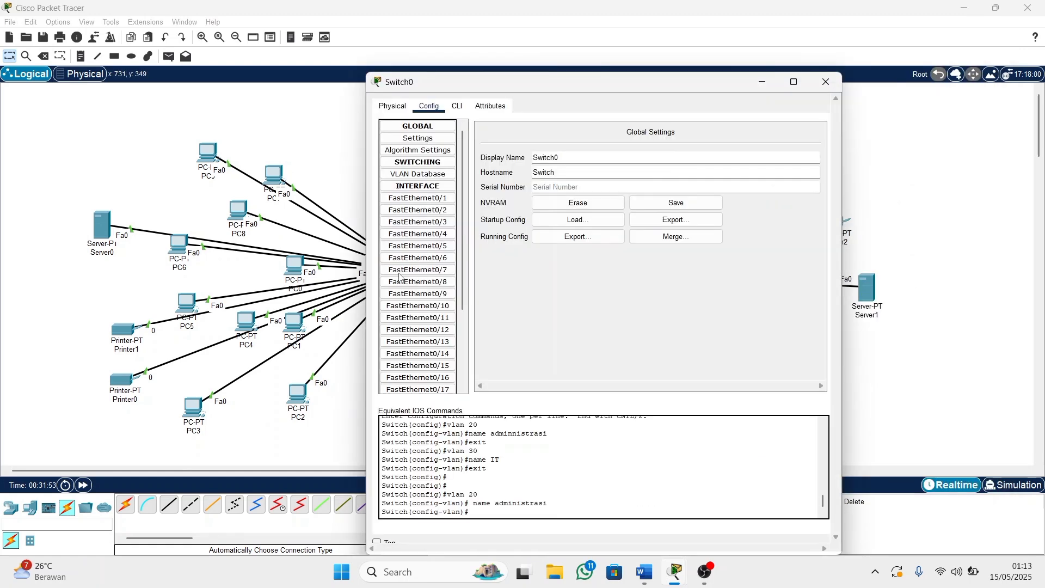
pyautogui.click(457, 106)
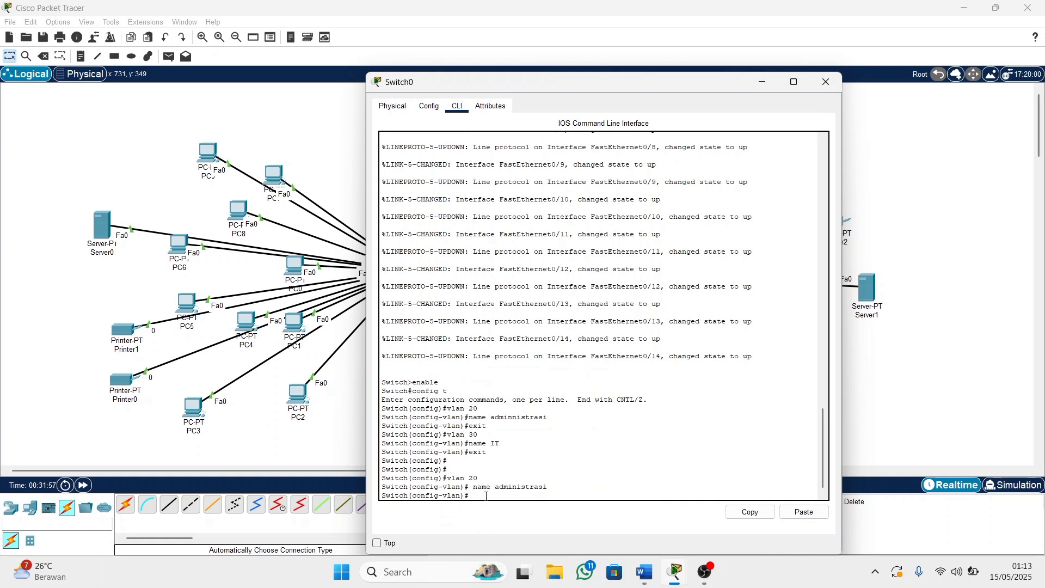
pyautogui.click(805, 512)
pyautogui.moveTo(513, 85); pyautogui.dragTo(657, 95)
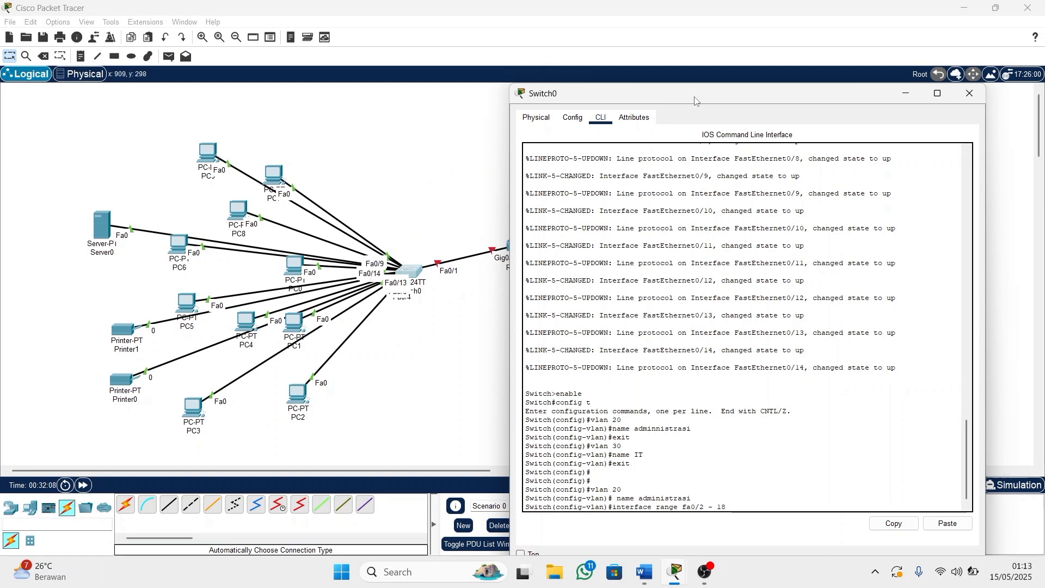
pyautogui.moveTo(696, 98); pyautogui.dragTo(573, 76)
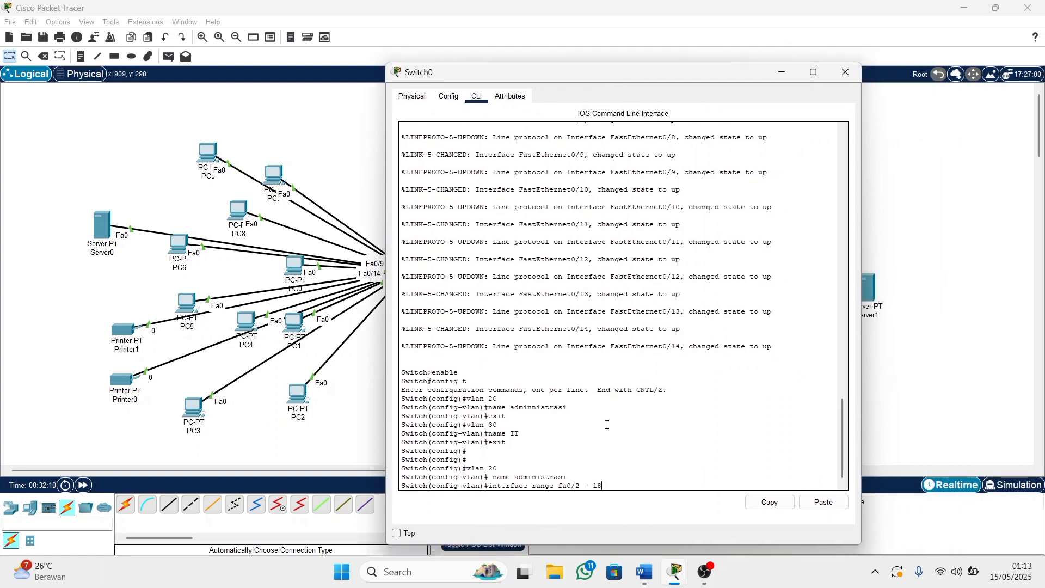
pyautogui.press('BackSpace')
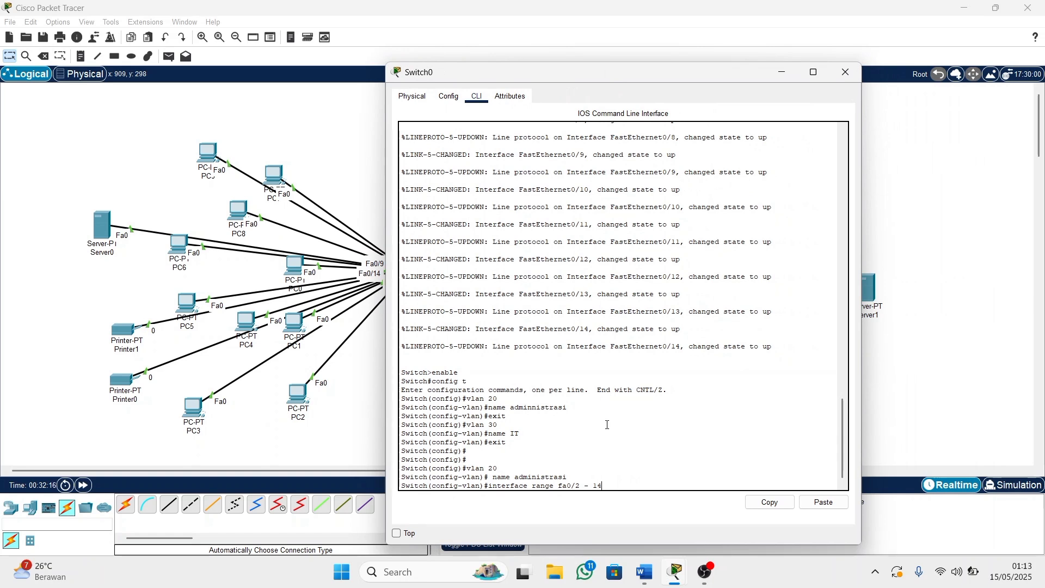
pyautogui.press('Return')
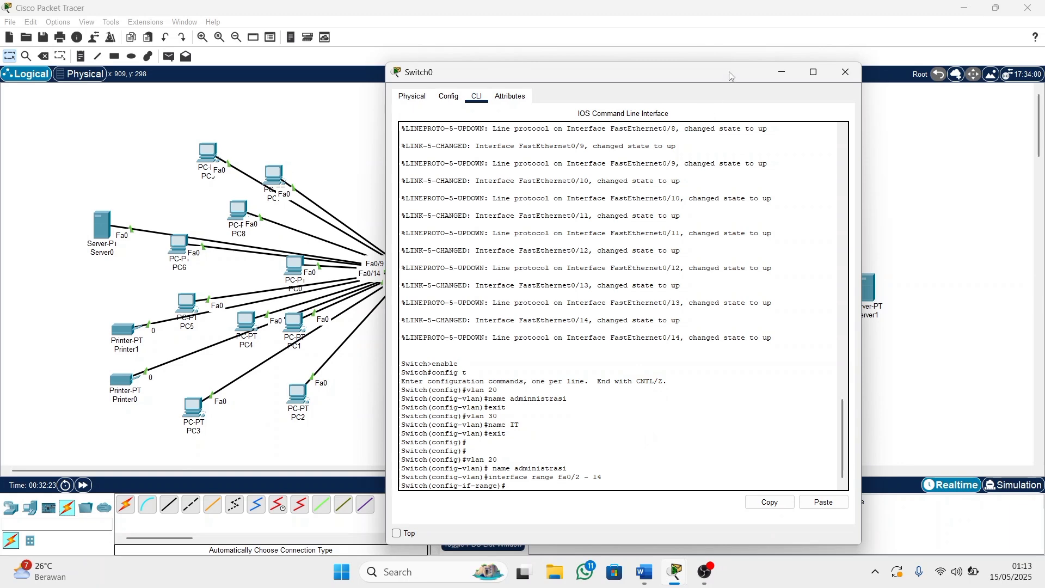
# Copy switchport mode access from Switch1's CLI and run it on Switch0's interface range.
pyautogui.moveTo(731, 76); pyautogui.dragTo(452, 114)
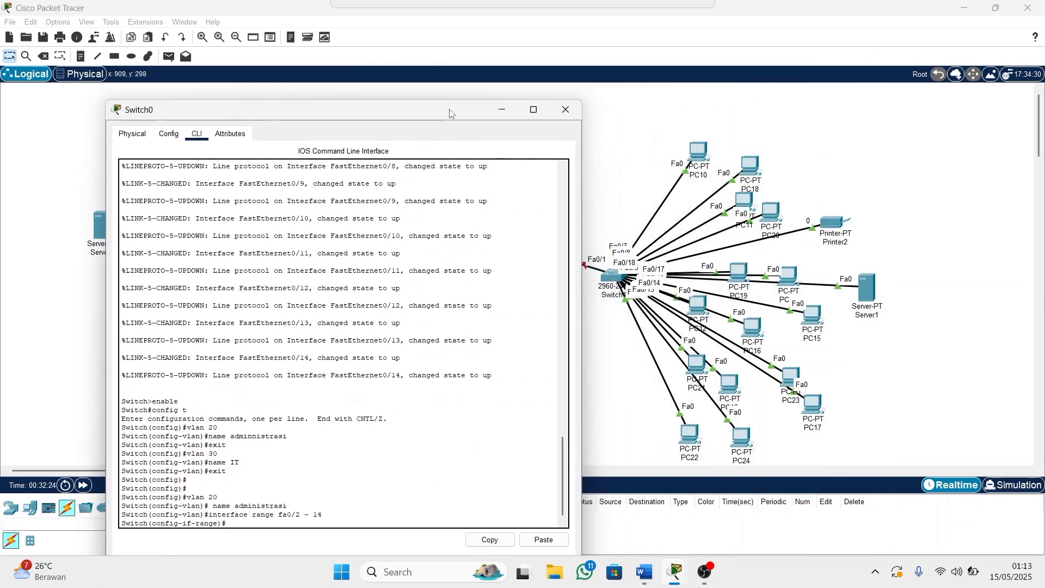
pyautogui.click(613, 285)
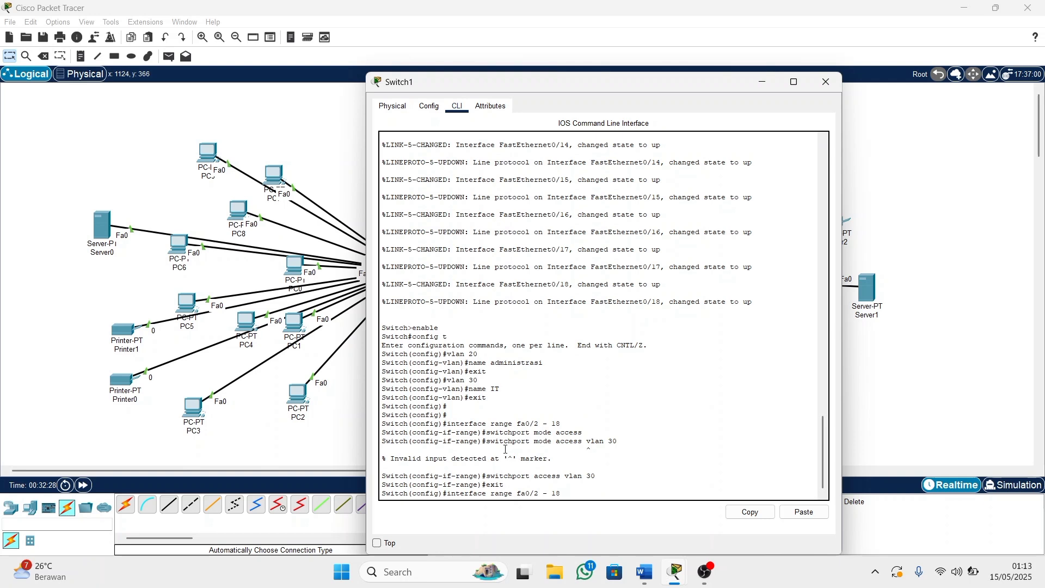
pyautogui.moveTo(486, 433); pyautogui.dragTo(592, 435)
pyautogui.click(750, 512)
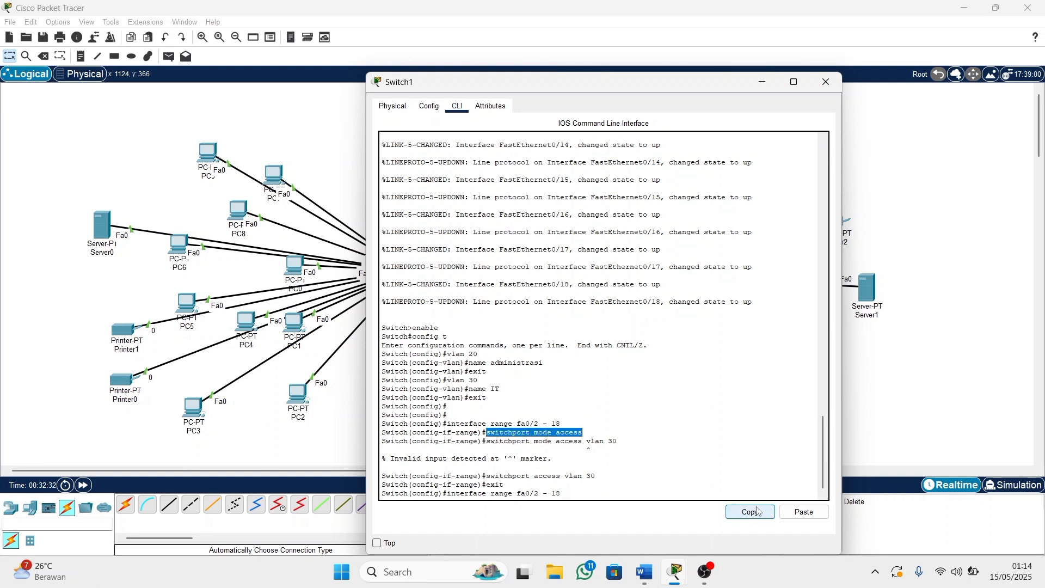
pyautogui.moveTo(685, 573)
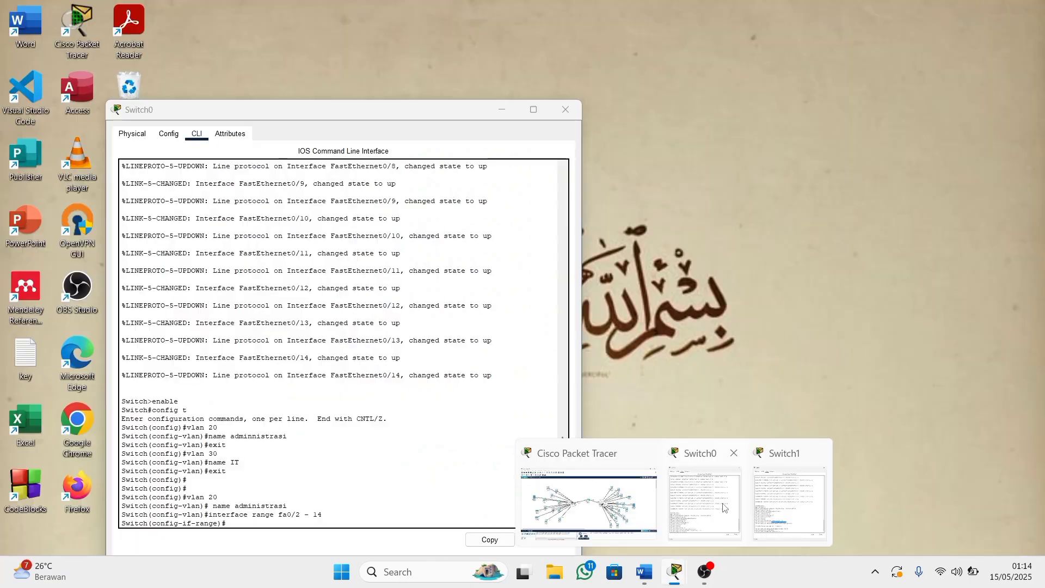
pyautogui.click(726, 497)
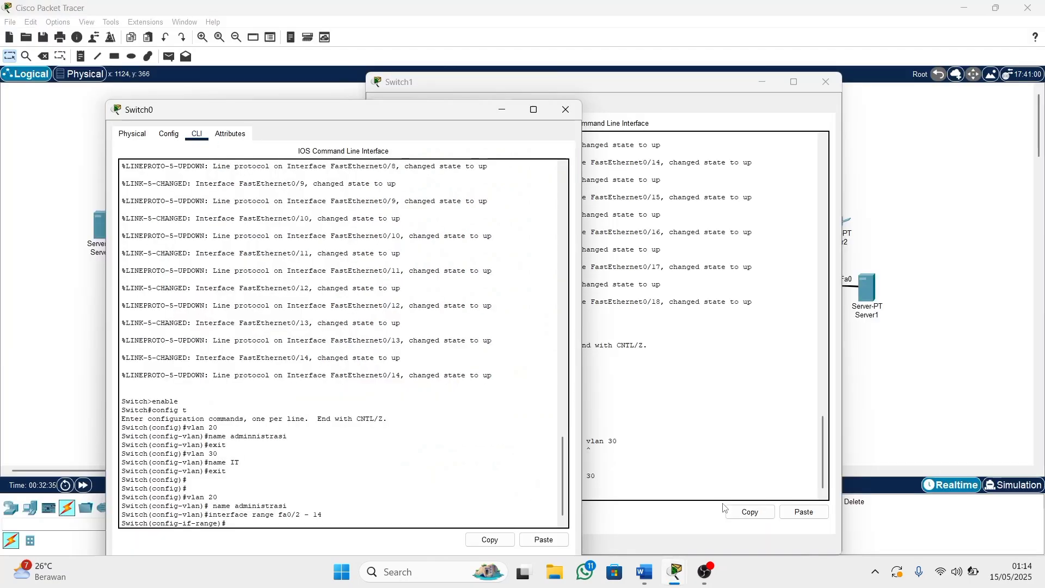
pyautogui.click(544, 539)
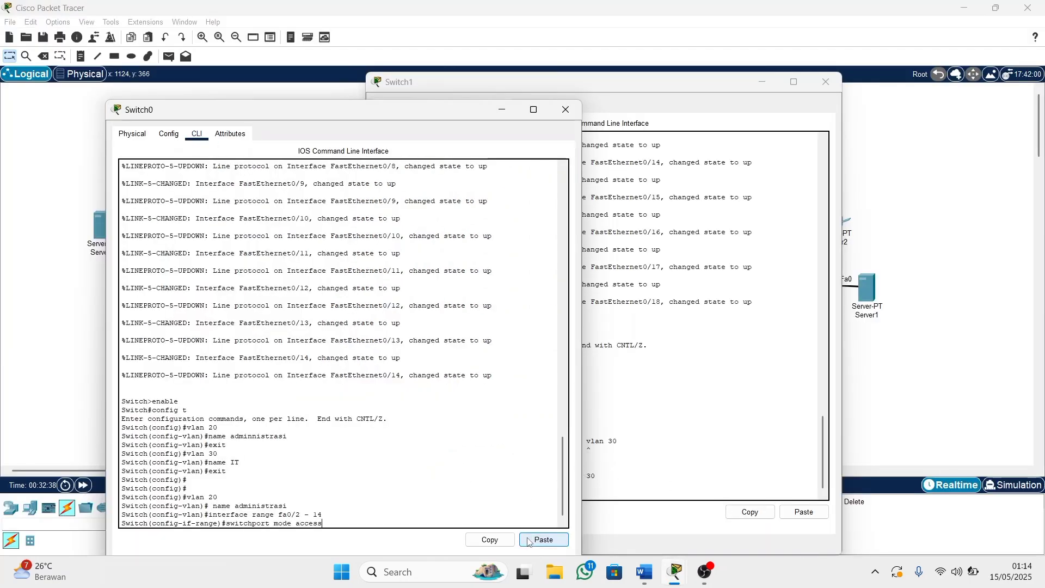
pyautogui.press('Return')
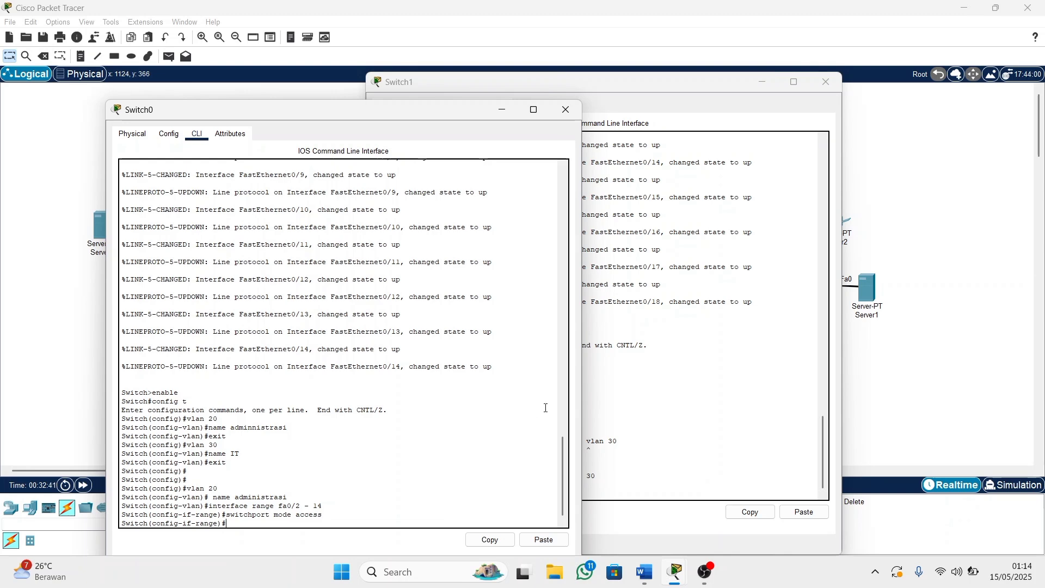
# Copy Switch1's switchport access vlan 30 command to Switch0, change it to VLAN 20, and run it on the range.
pyautogui.click(664, 415)
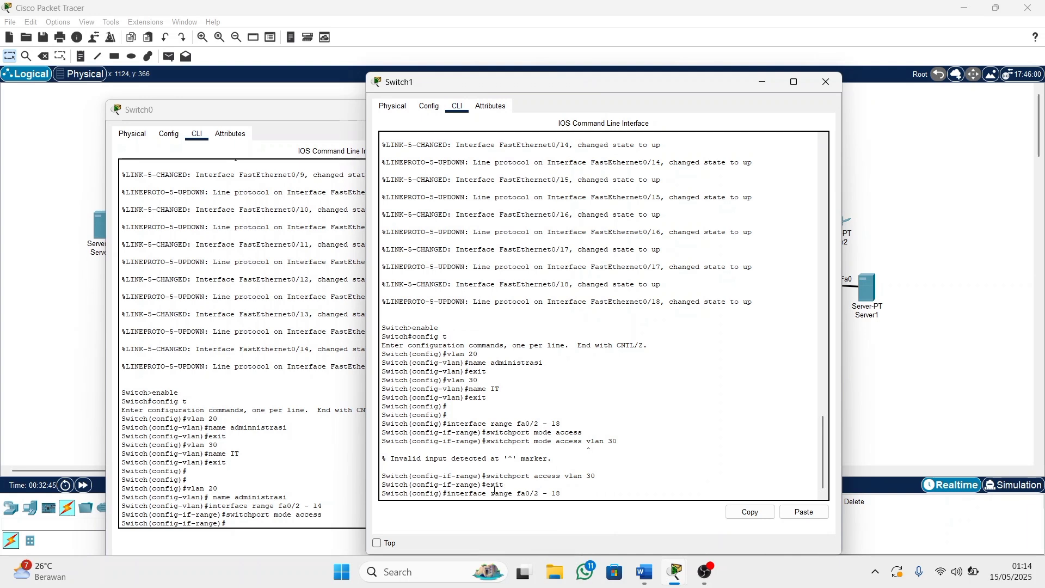
pyautogui.moveTo(486, 476); pyautogui.dragTo(596, 475)
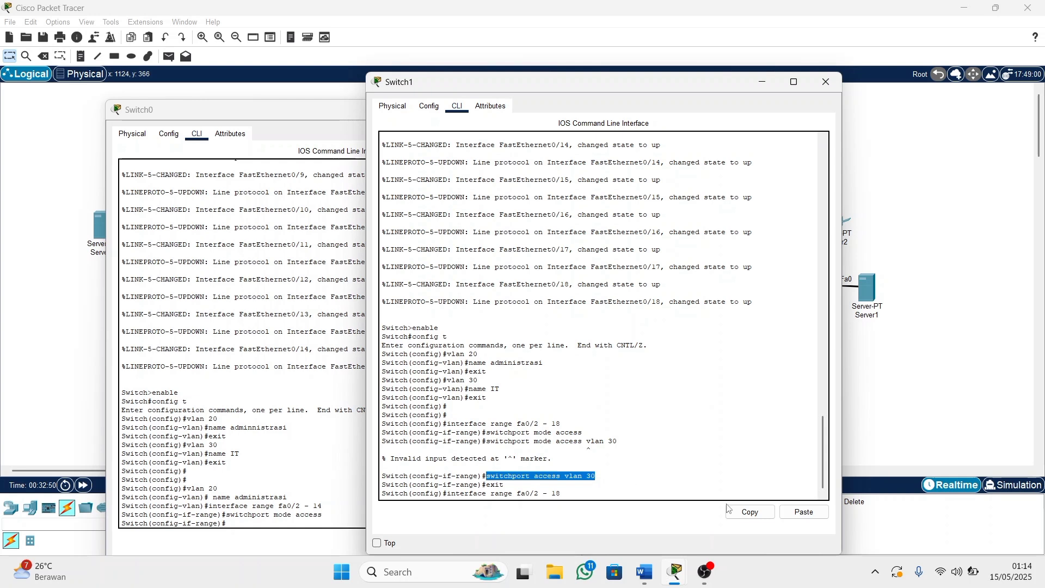
pyautogui.click(750, 511)
pyautogui.click(309, 412)
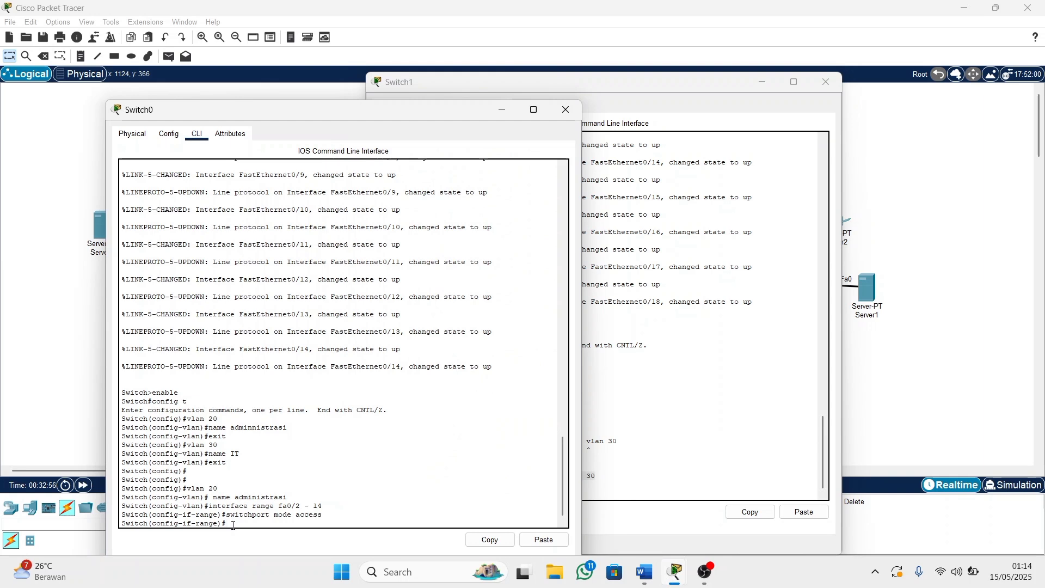
pyautogui.click(536, 541)
pyautogui.press('BackSpace')
pyautogui.press('BackSpace')
pyautogui.press('Return')
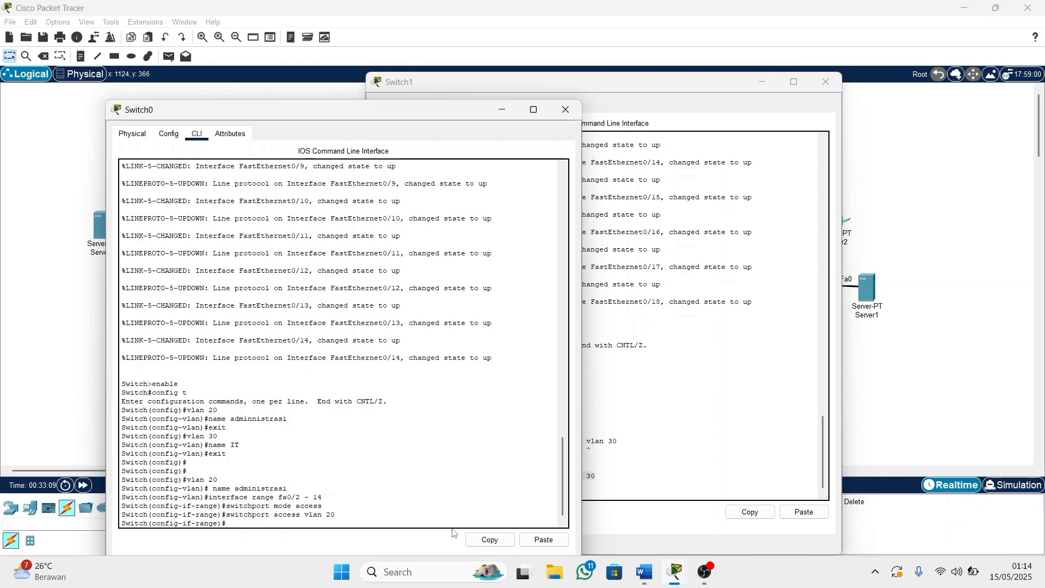
# Exit Switch0's interface range configuration and close both switch windows.
pyautogui.write('exit')
pyautogui.press('Return')
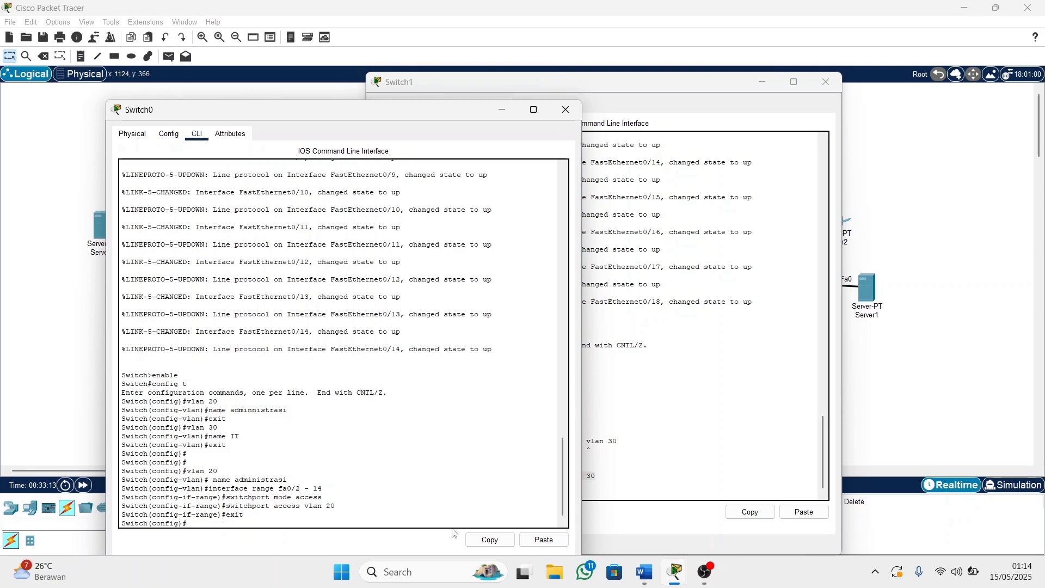
pyautogui.click(566, 109)
pyautogui.click(826, 81)
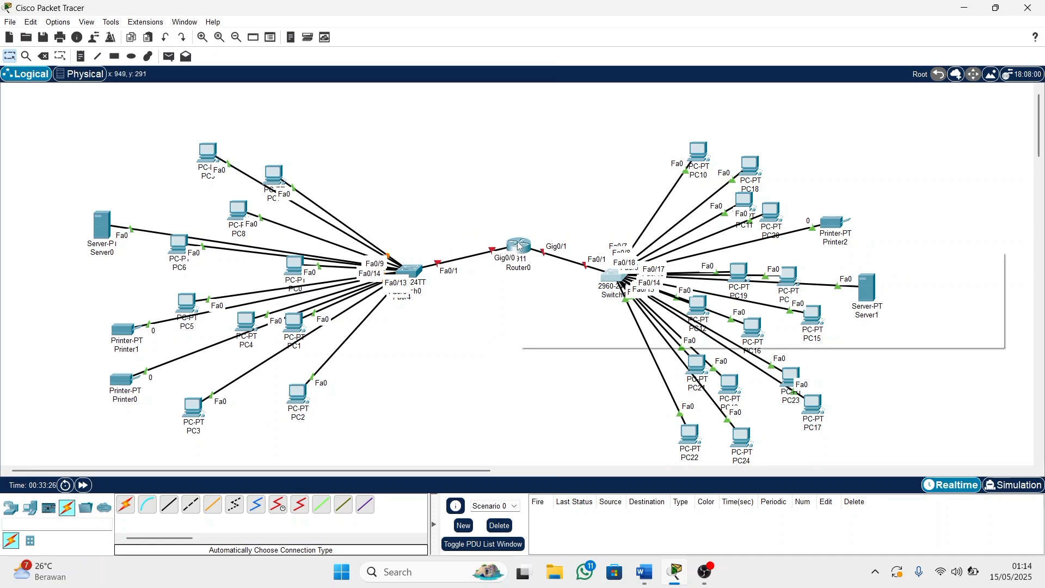
# Open Router0's command line and answer no to the initial configuration dialog to reach the router prompt.
pyautogui.click(527, 243)
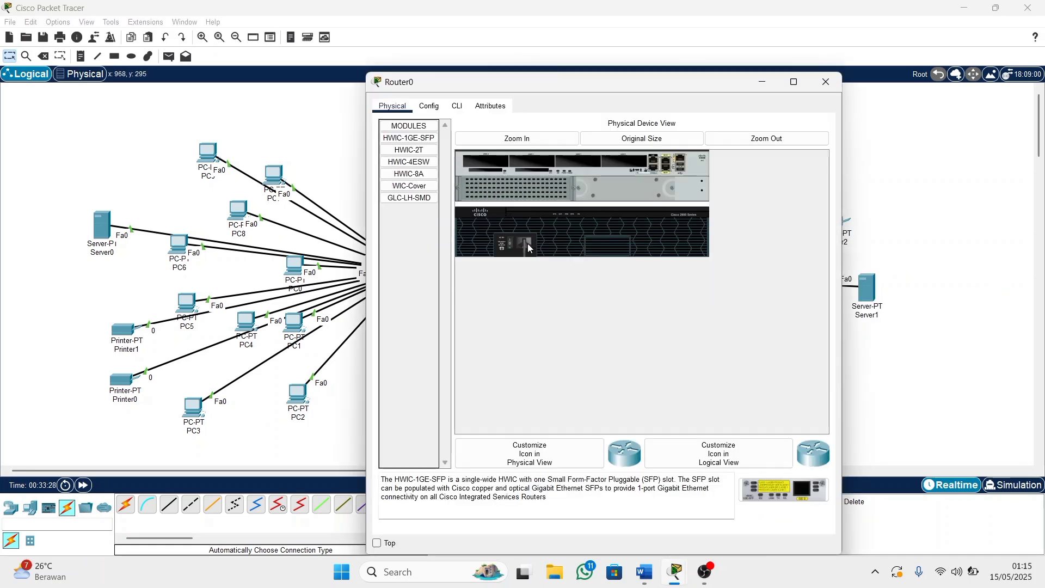
pyautogui.click(457, 108)
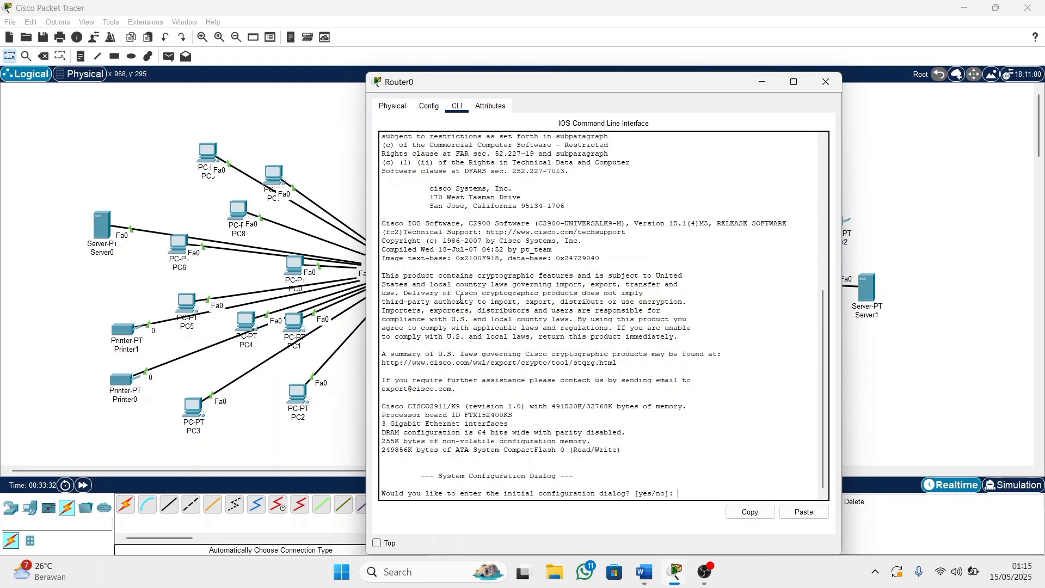
pyautogui.write('no')
pyautogui.press('Return')
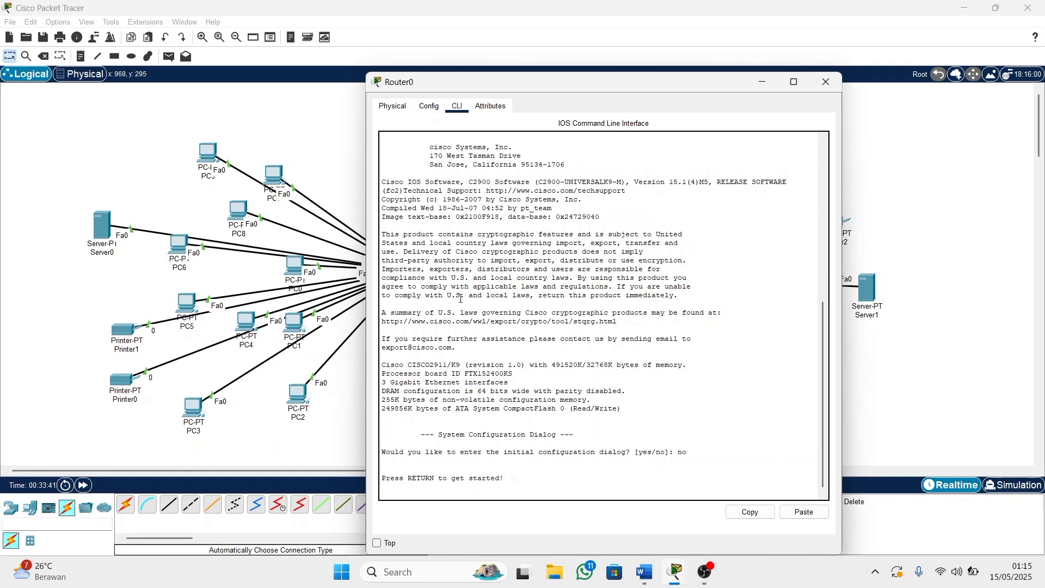
pyautogui.press('Return')
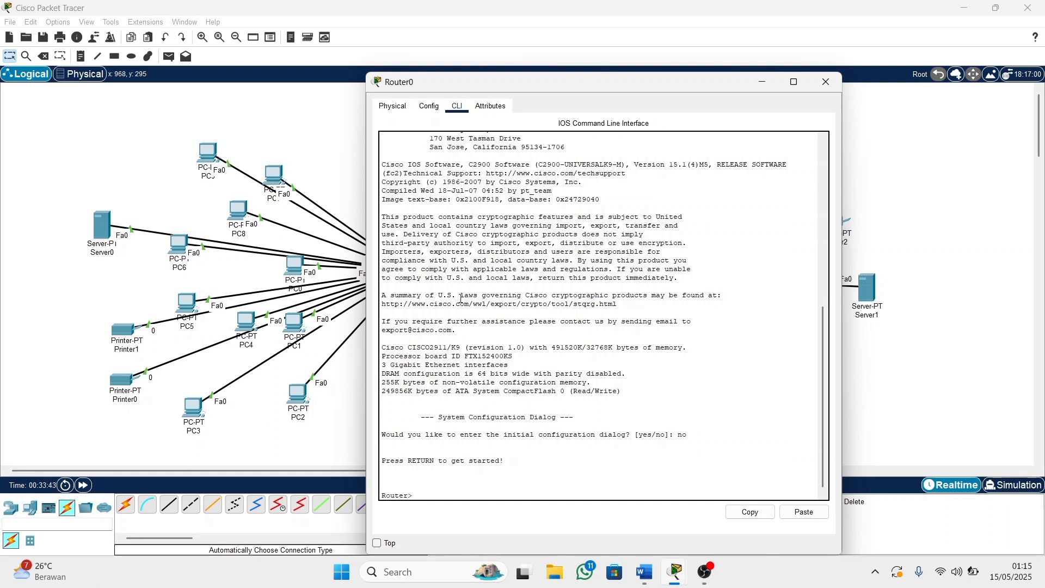
# Enter privileged mode on Router0 with enable and global configuration mode with configure t.
pyautogui.write('enable')
pyautogui.press('Return')
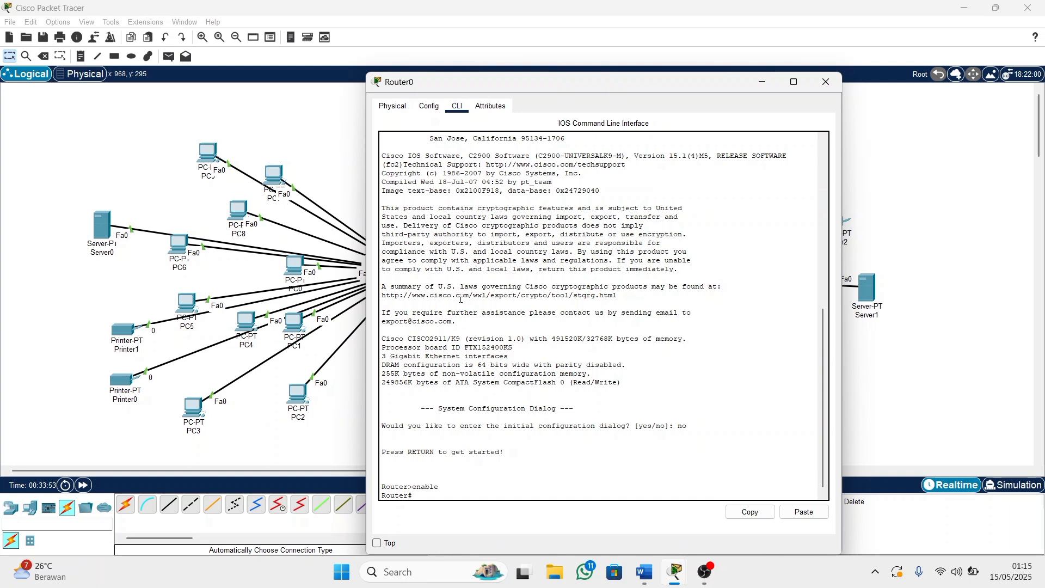
pyautogui.write('configure t')
pyautogui.press('Return')
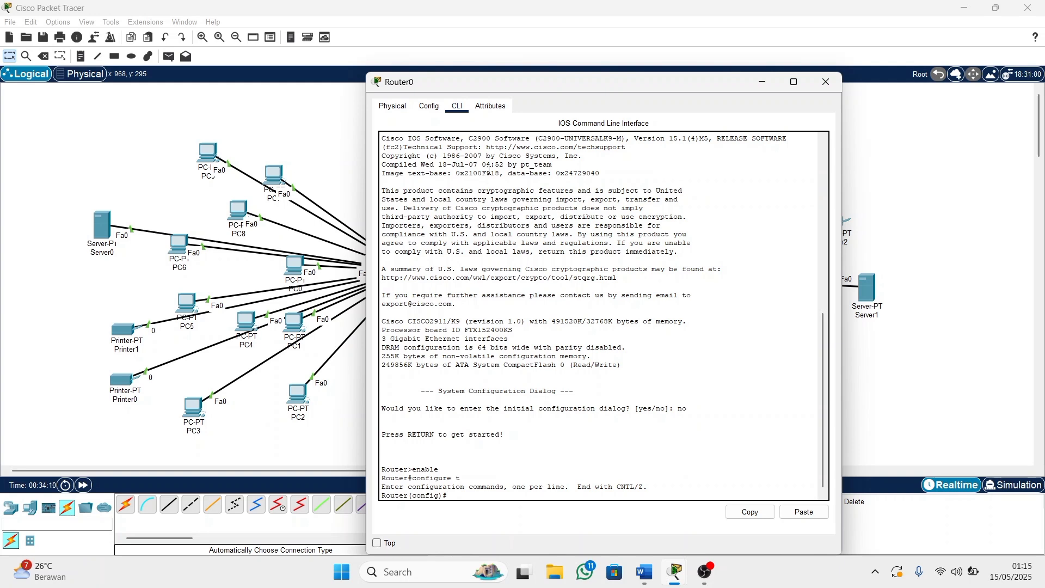
# Create the subinterface on Router0 with interface g0/0.20, keeping the router's link labels in the topology in view.
pyautogui.moveTo(539, 82); pyautogui.dragTo(738, 97)
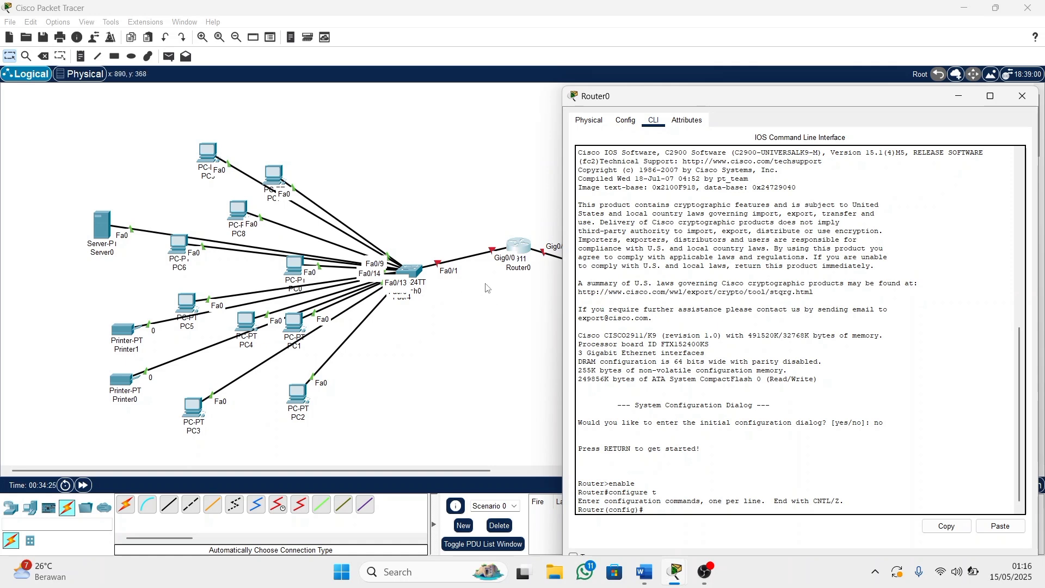
pyautogui.click(522, 246)
pyautogui.write('interf')
pyautogui.write('ace g0/0.20')
pyautogui.press('Return')
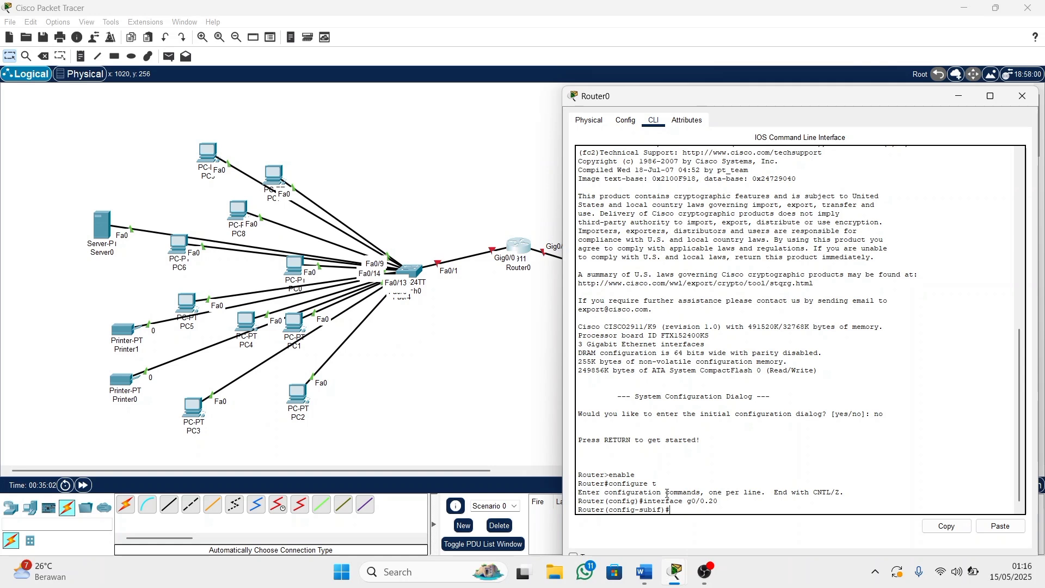
# Set the g0/0.20 subinterface's VLAN tagging with encapsulation dot1Q 20.
pyautogui.write('encapsulation dot1')
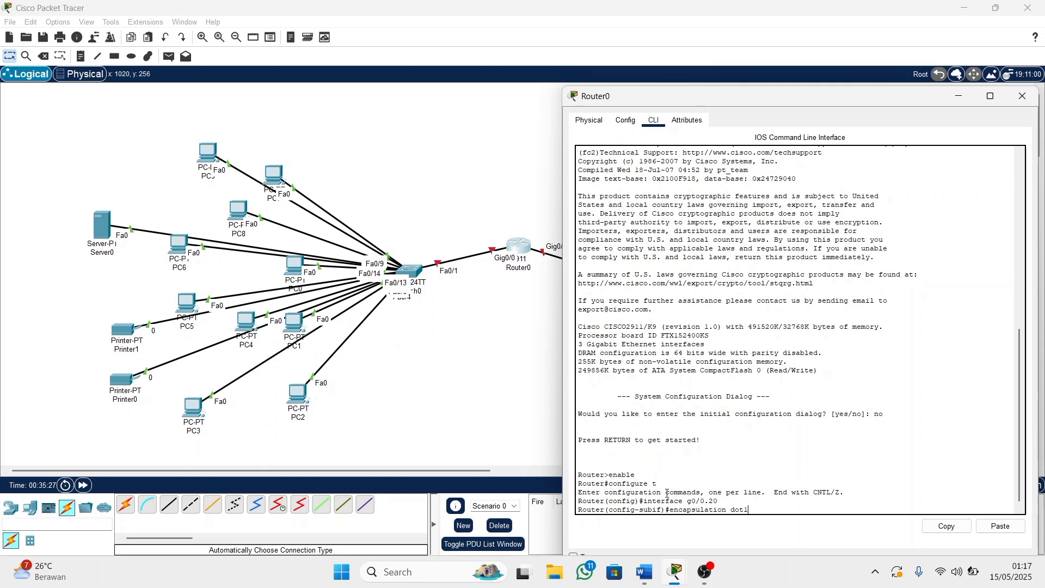
pyautogui.write('Q 20')
pyautogui.press('Return')
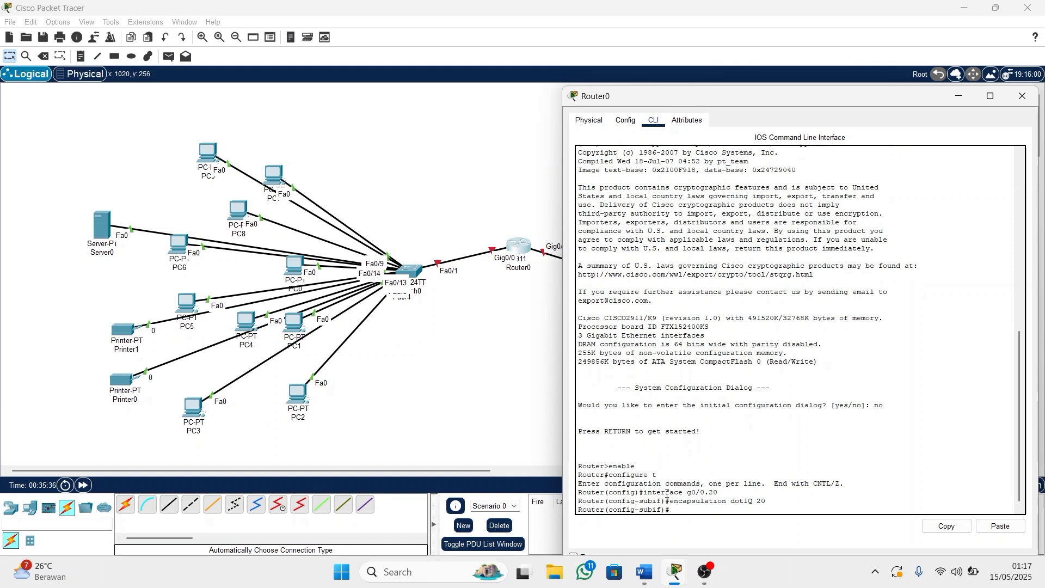
# Assign IP address 192.168.9.1 with mask 255.255.255.0 to Router0's g0/0.20 subinterface and exit subinterface configuration.
pyautogui.write('ip')
pyautogui.write('address')
pyautogui.write('192.168.9')
pyautogui.write('.1 255.255.255')
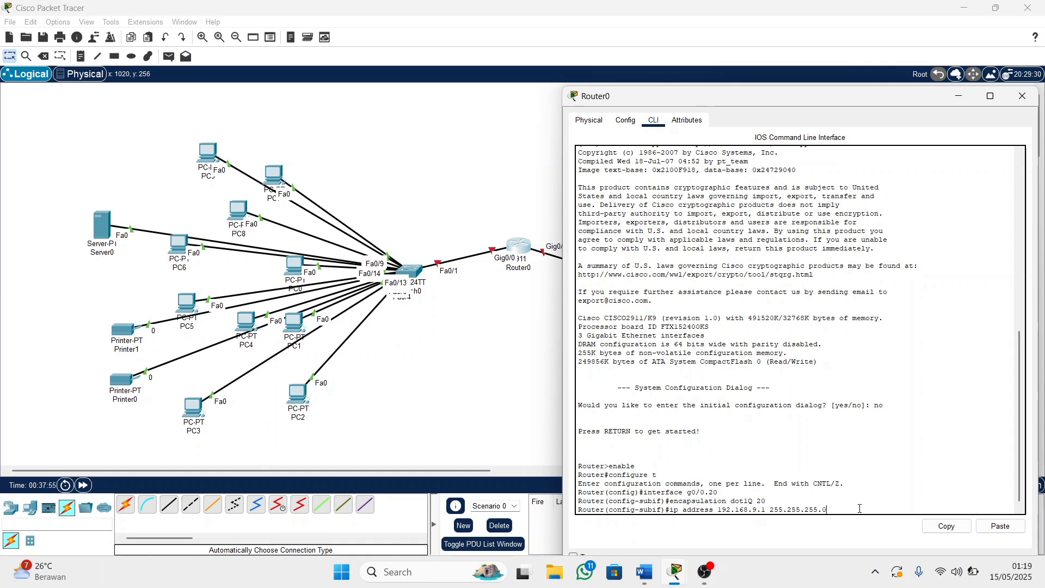
pyautogui.write('.0')
pyautogui.press('Return')
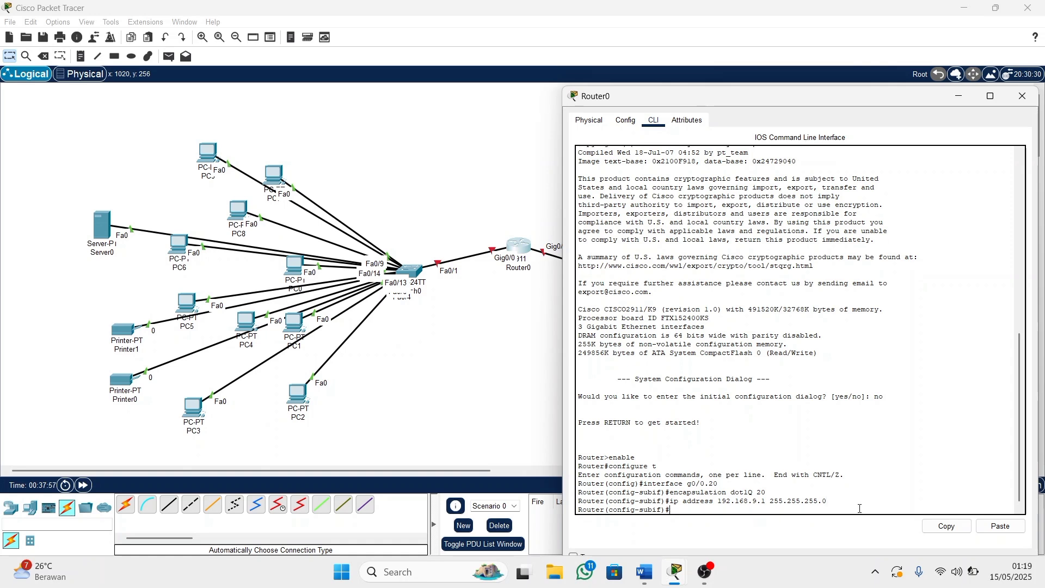
pyautogui.write('exit')
pyautogui.press('Return')
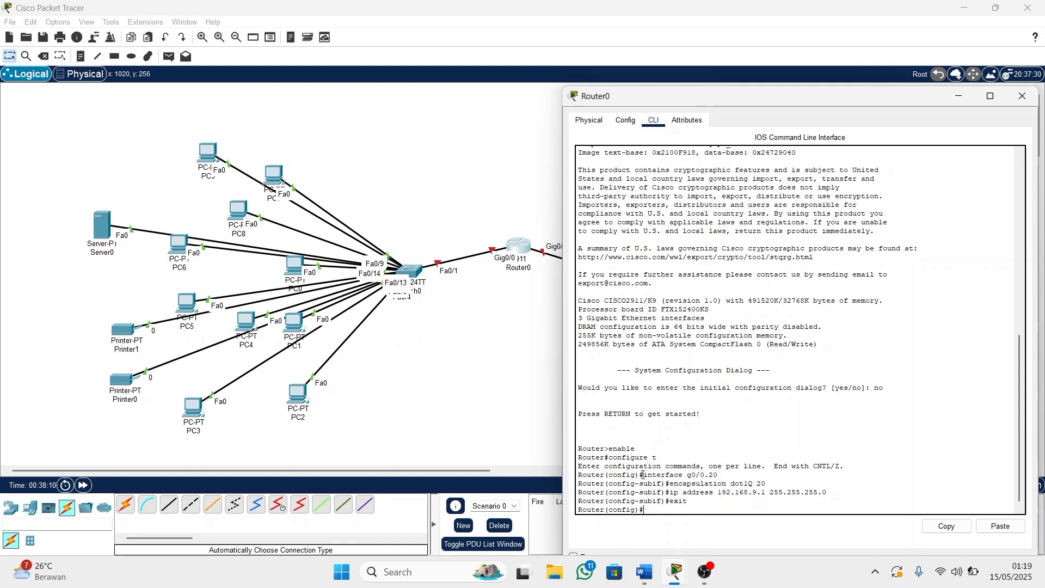
# Create the subinterface on Router0 with interface g0/1.30, reusing the earlier interface g0/0.20 command.
pyautogui.moveTo(643, 475); pyautogui.dragTo(724, 477)
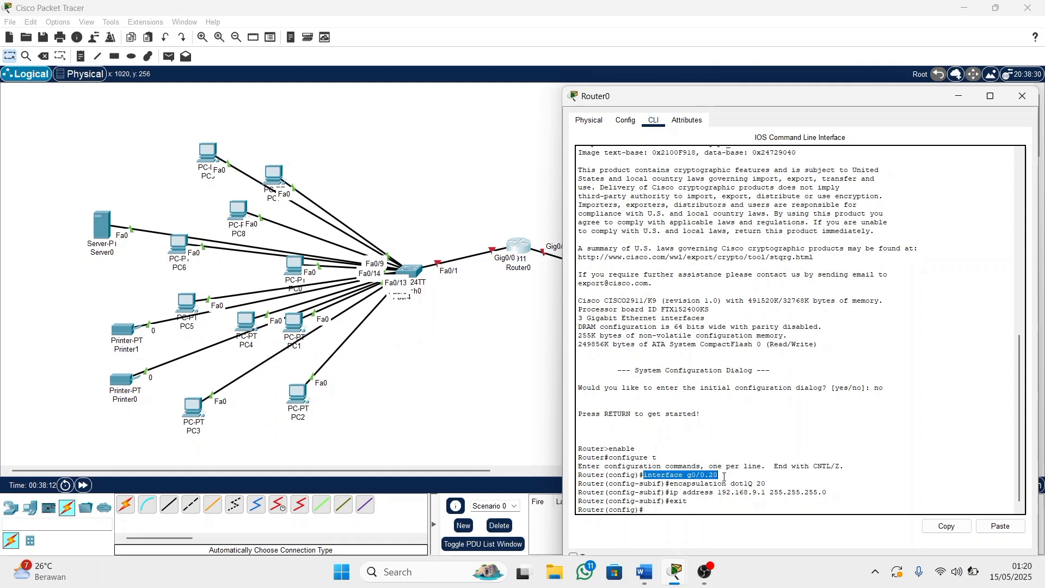
pyautogui.click(946, 526)
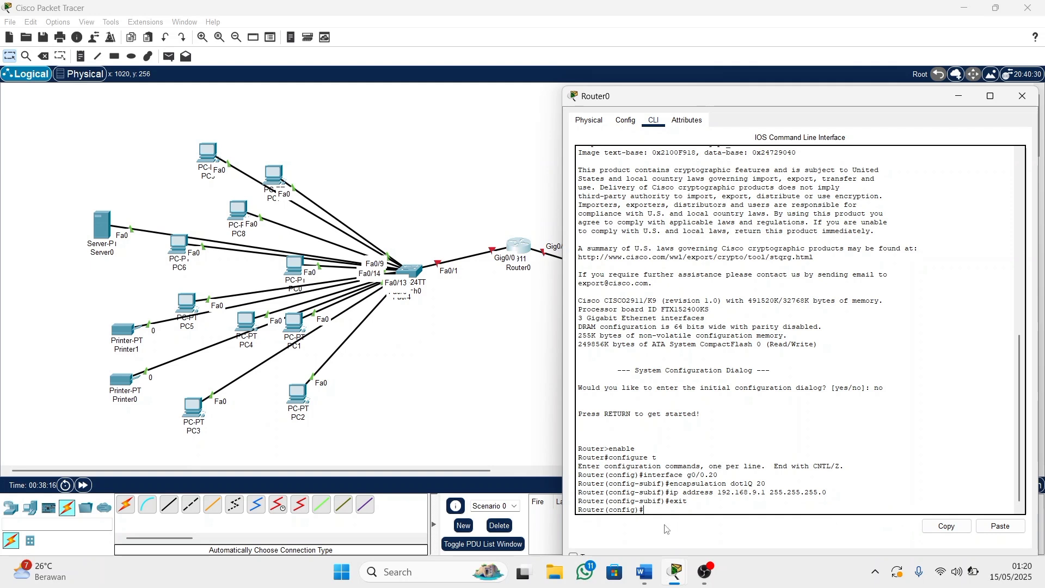
pyautogui.click(1000, 526)
pyautogui.press('BackSpace')
pyautogui.press('BackSpace')
pyautogui.press('BackSpace')
pyautogui.press('BackSpace')
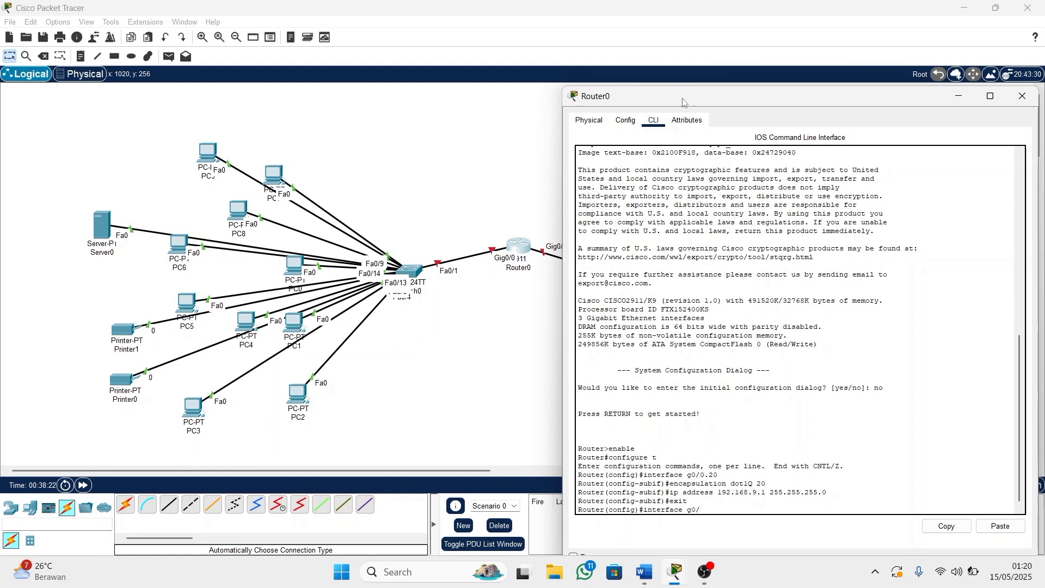
pyautogui.moveTo(693, 96); pyautogui.dragTo(640, 79)
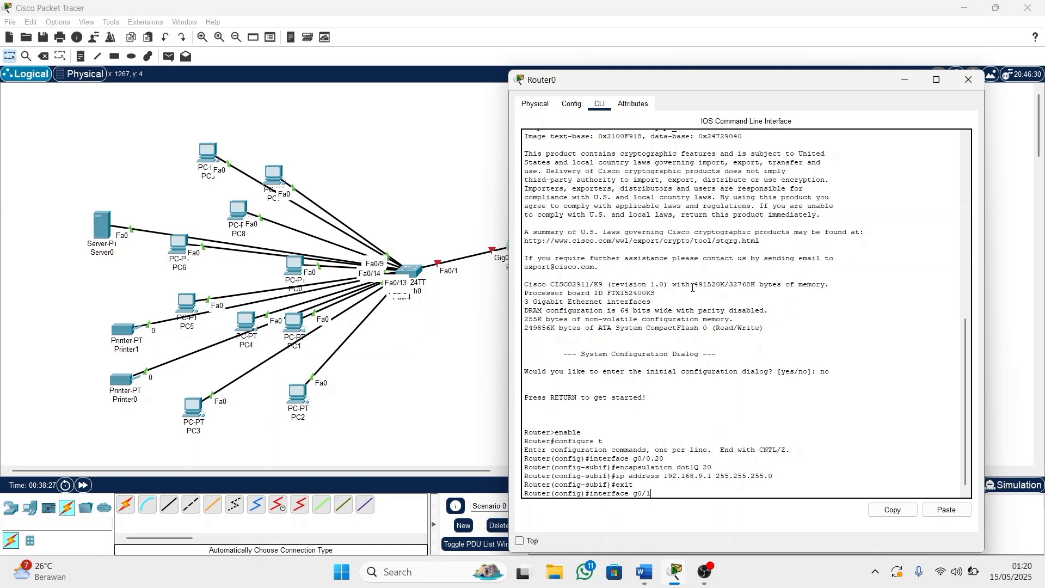
pyautogui.write('1.30')
pyautogui.press('Return')
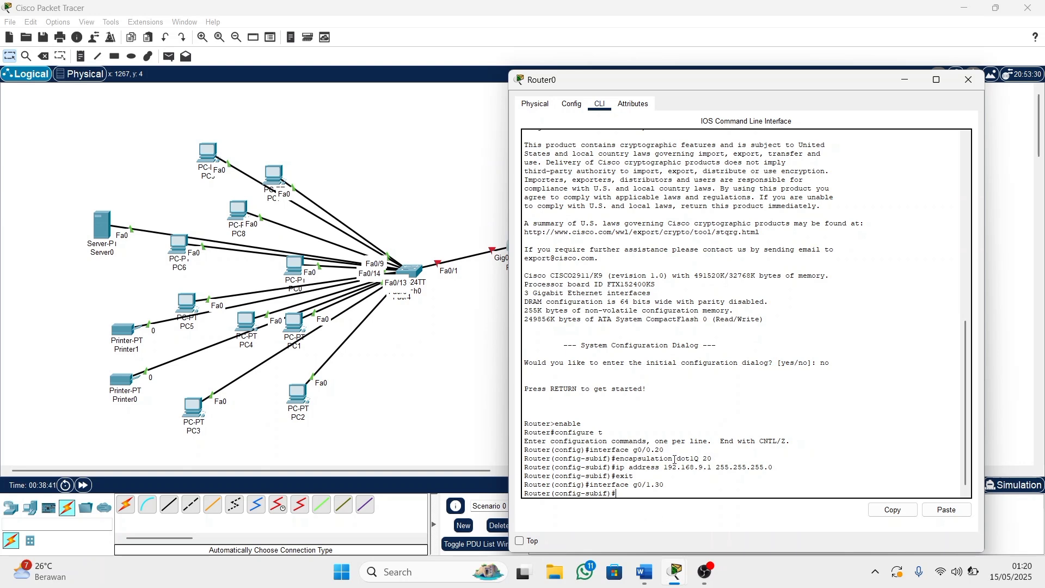
# Set the g0/1.30 subinterface's VLAN tagging with encapsulation dot1Q 30, reusing the earlier encapsulation command.
pyautogui.rightClick(656, 462)
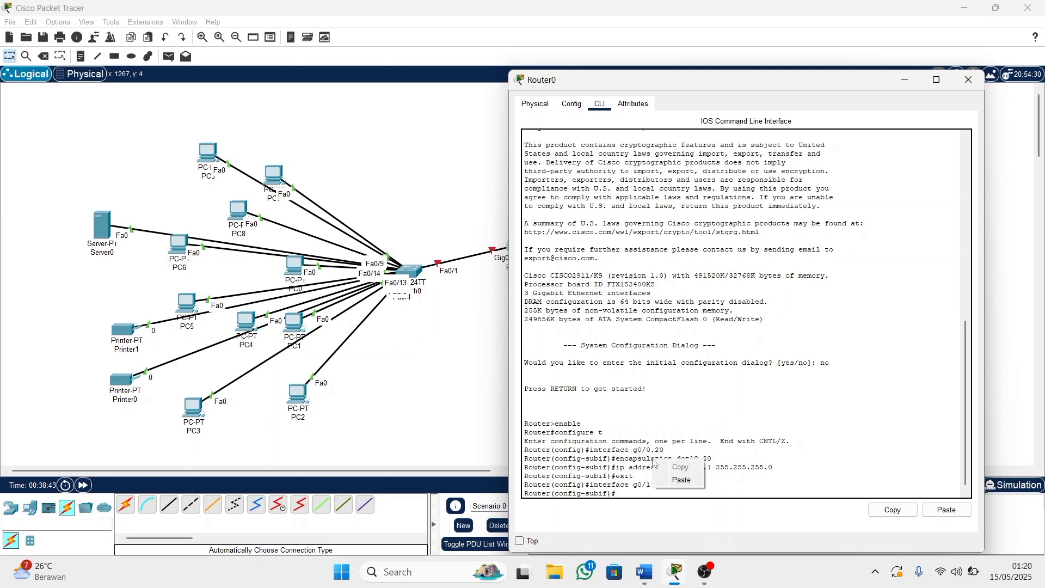
pyautogui.moveTo(639, 463); pyautogui.dragTo(719, 457)
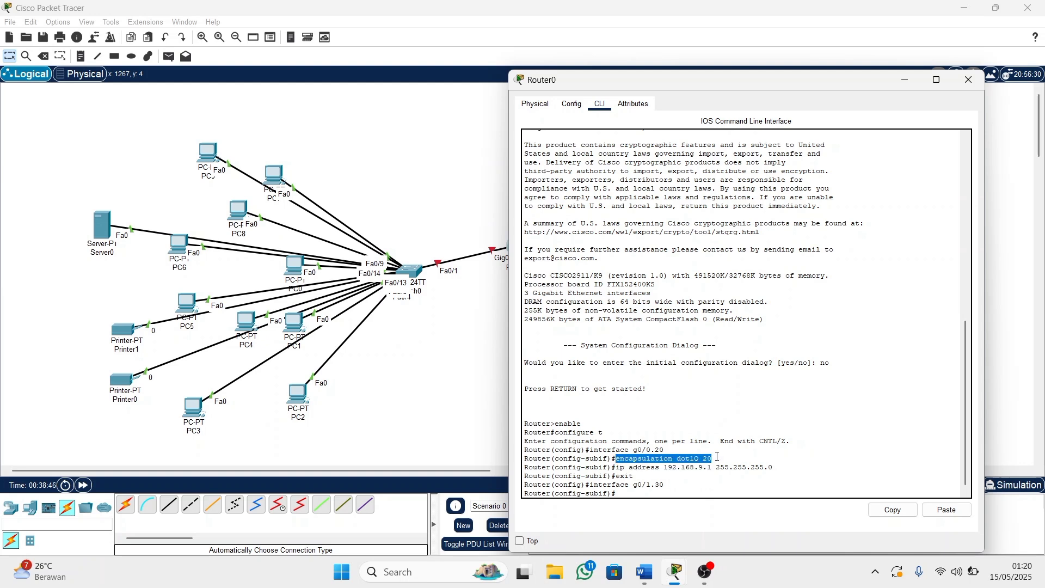
pyautogui.click(878, 512)
pyautogui.click(626, 493)
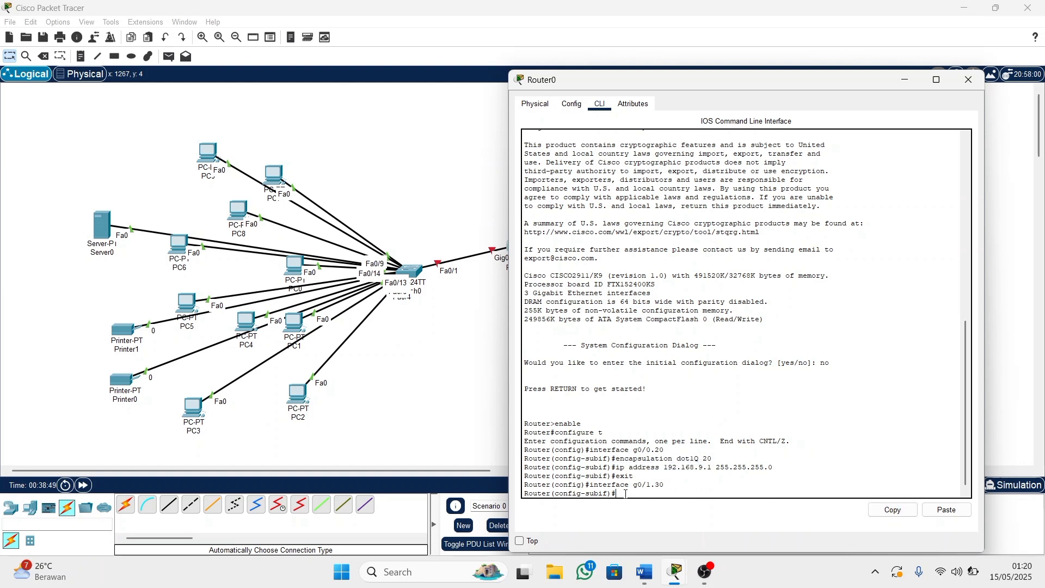
pyautogui.click(947, 510)
pyautogui.press('BackSpace')
pyautogui.write('30')
pyautogui.press('Return')
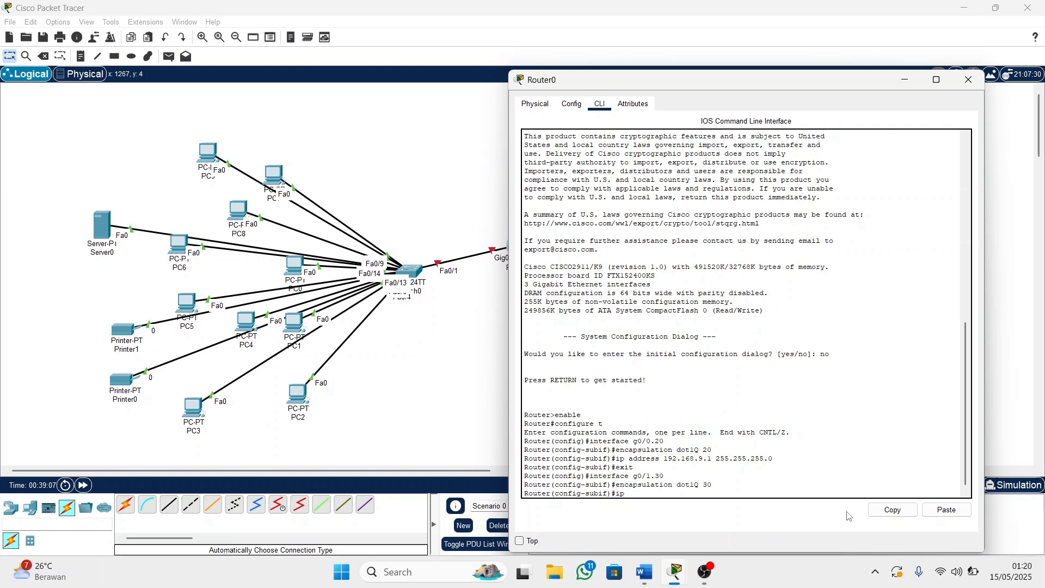
# Assign IP address 10.10.42.1 with mask 255.255.255.0 to Router0's g0/1.30 subinterface and exit subinterface configuration.
pyautogui.write('ddrez')
pyautogui.press('BackSpace')
pyautogui.write('ss 10.10.42.1 255.255.255')
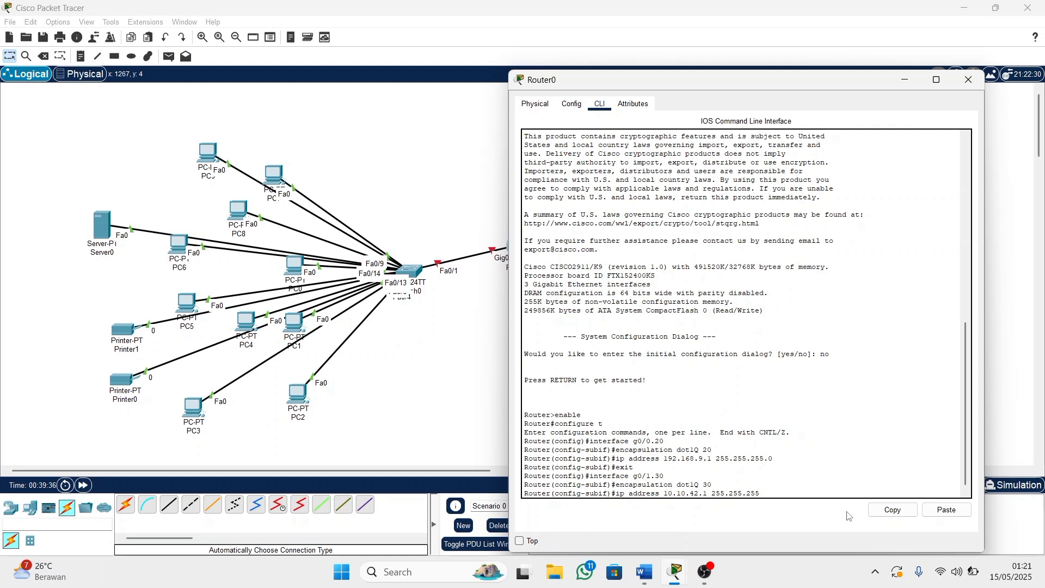
pyautogui.write('.0')
pyautogui.press('Return')
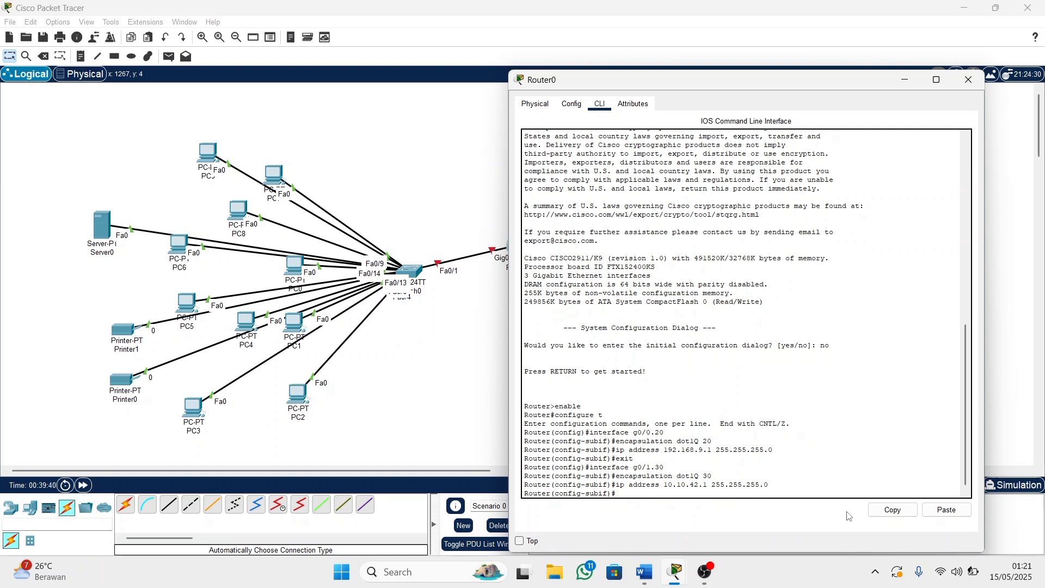
pyautogui.write('exit')
pyautogui.press('Return')
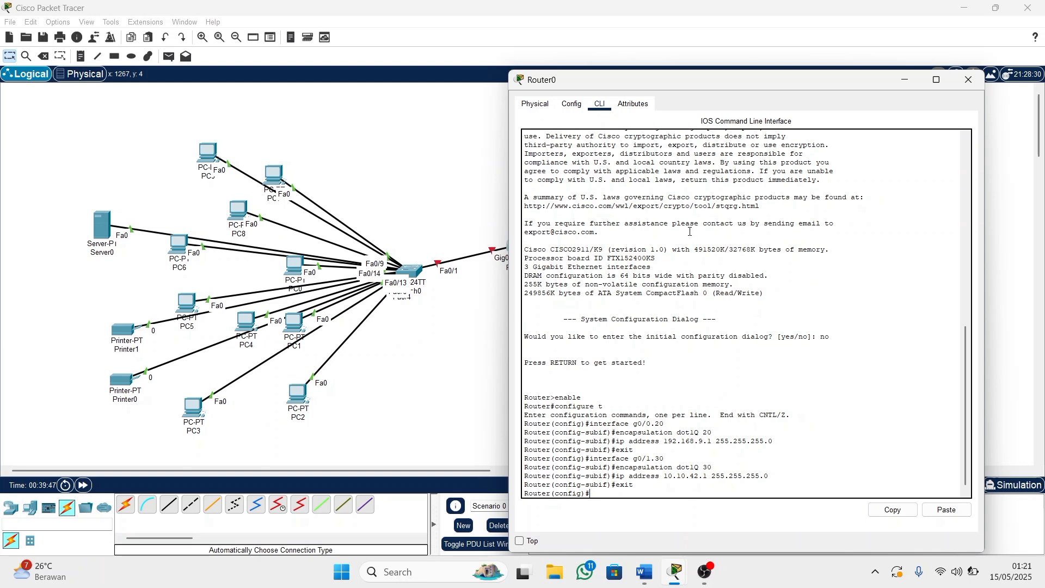
# Enable Router0's physical interface g0/0 with no shutdown and exit interface configuration.
pyautogui.moveTo(673, 88); pyautogui.dragTo(639, 82)
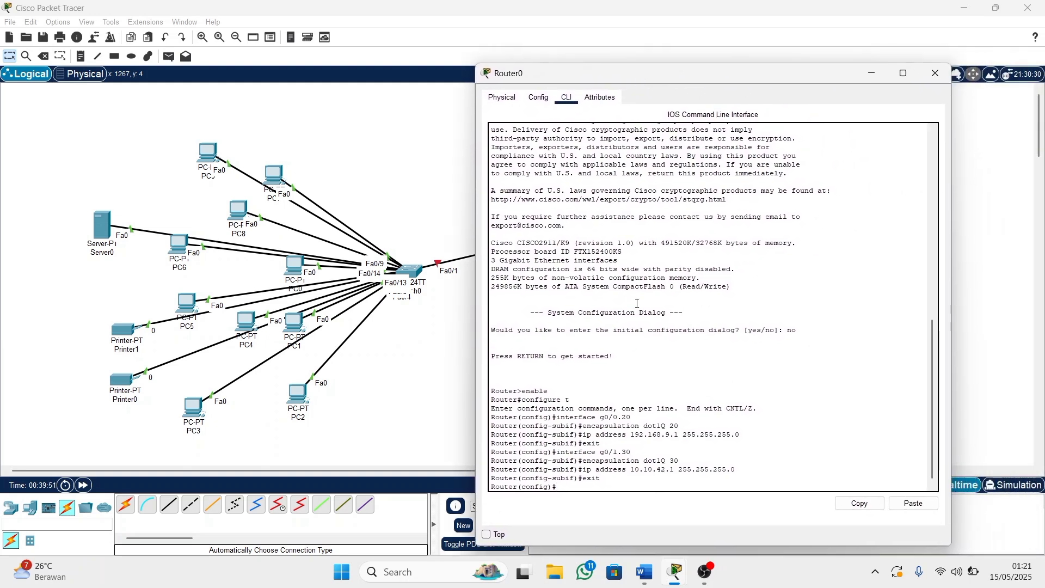
pyautogui.write('interface g')
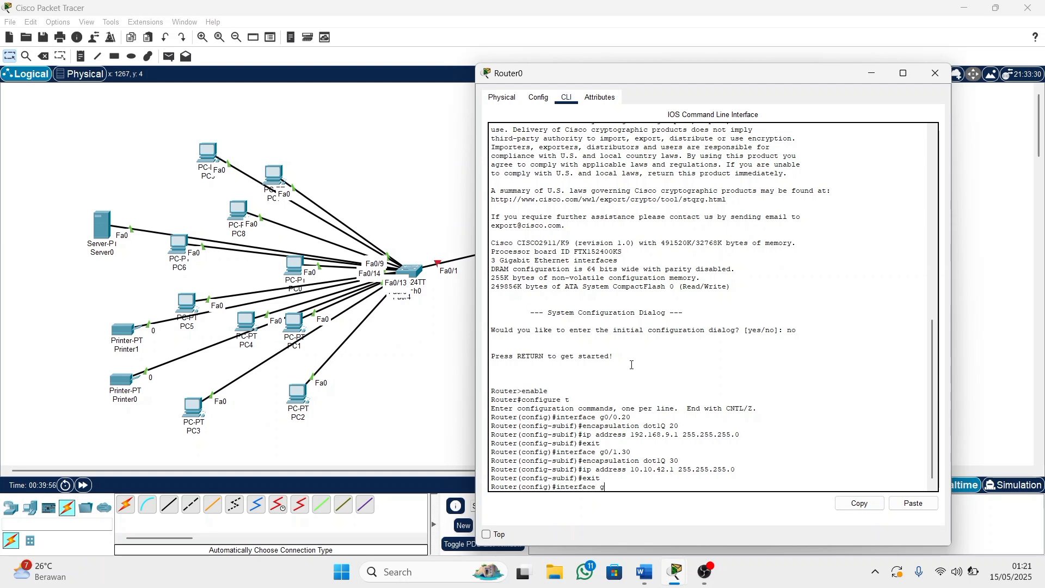
pyautogui.write('0/0')
pyautogui.press('Return')
pyautogui.write('nfig-if)#no')
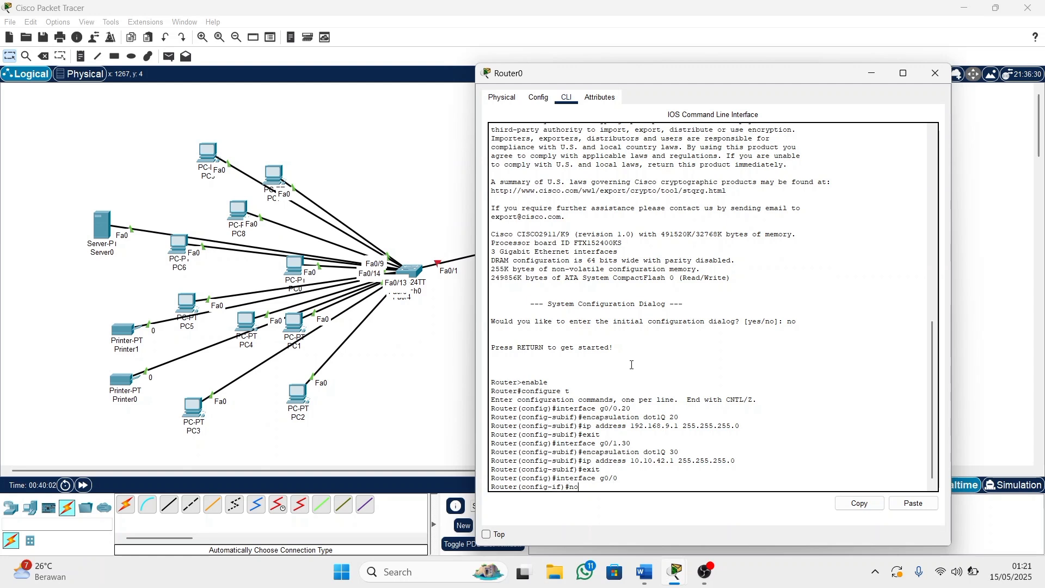
pyautogui.write(' shutdown')
pyautogui.press('Return')
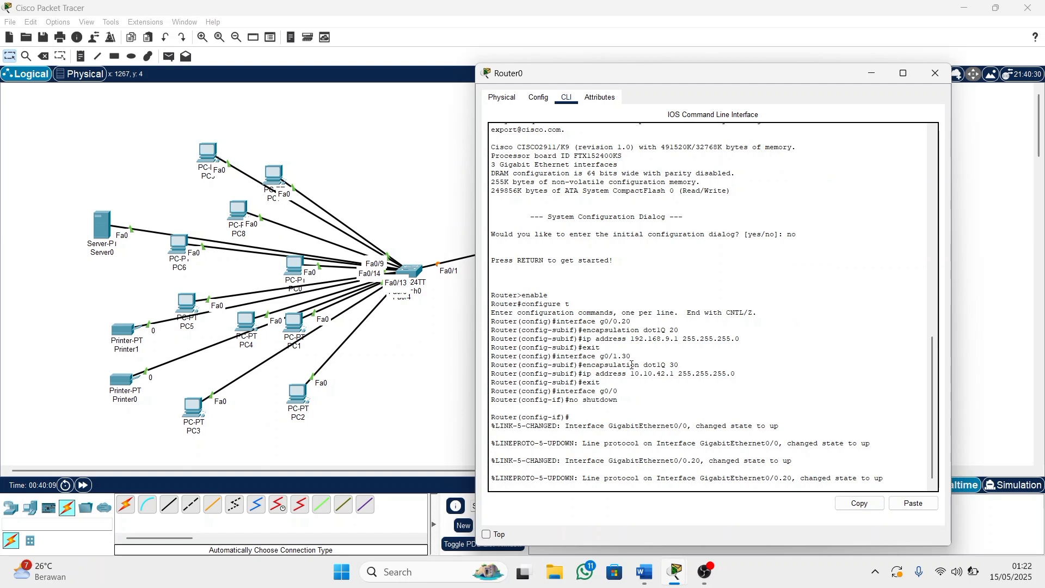
pyautogui.write('exit')
pyautogui.press('Return')
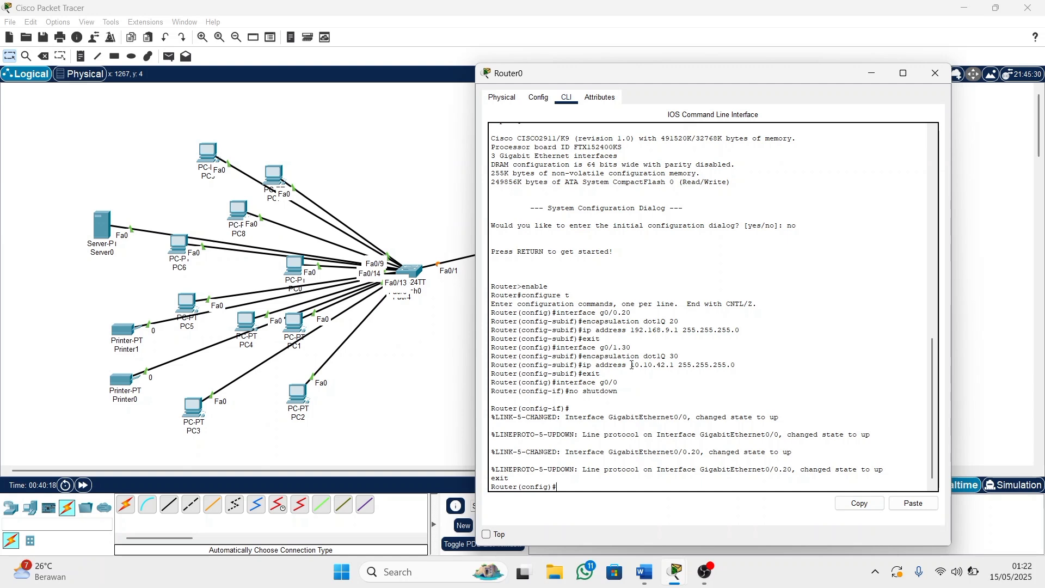
# Enable Router0's physical interface g0/1 with no shutdown, exit interface configuration and close the router window.
pyautogui.write('interface g0/1')
pyautogui.press('Return')
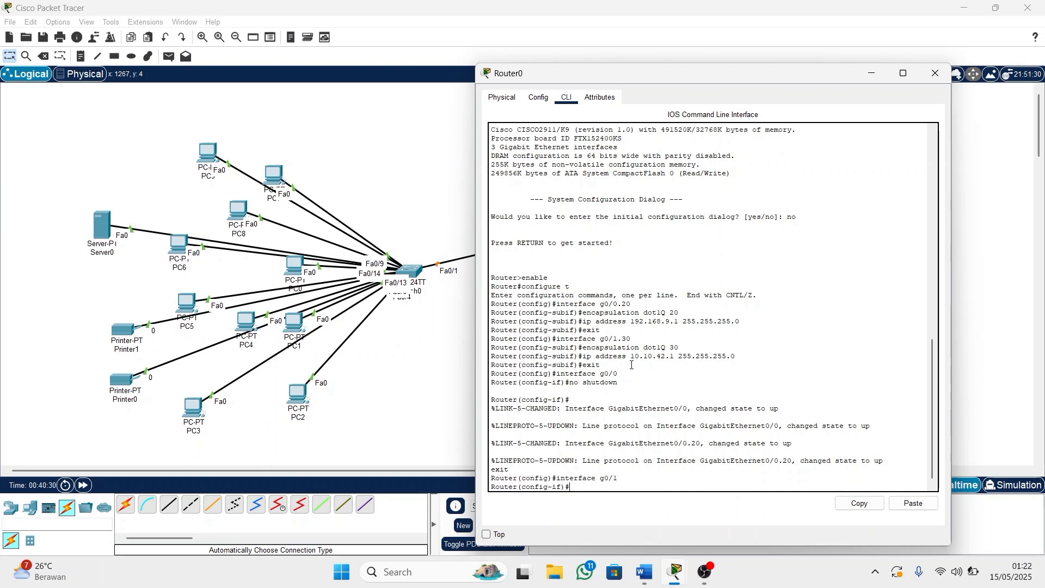
pyautogui.write('no shutdown')
pyautogui.press('Return')
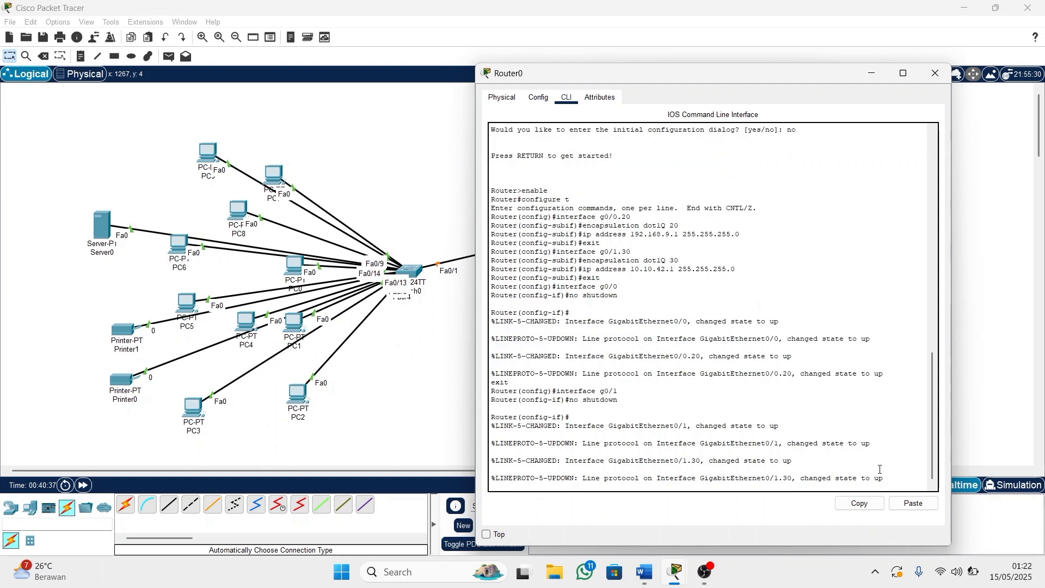
pyautogui.write('exit')
pyautogui.press('Return')
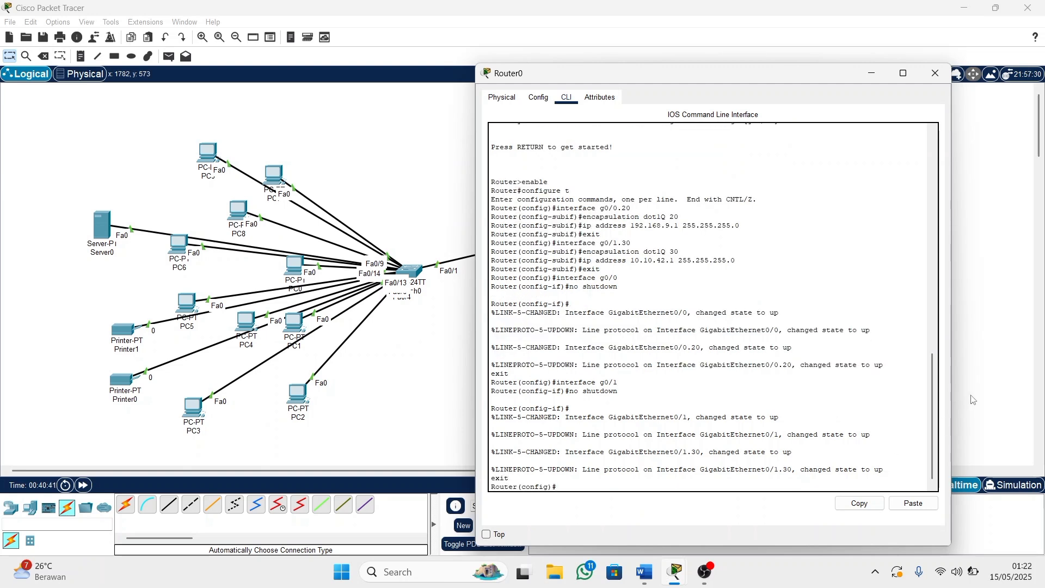
pyautogui.click(935, 70)
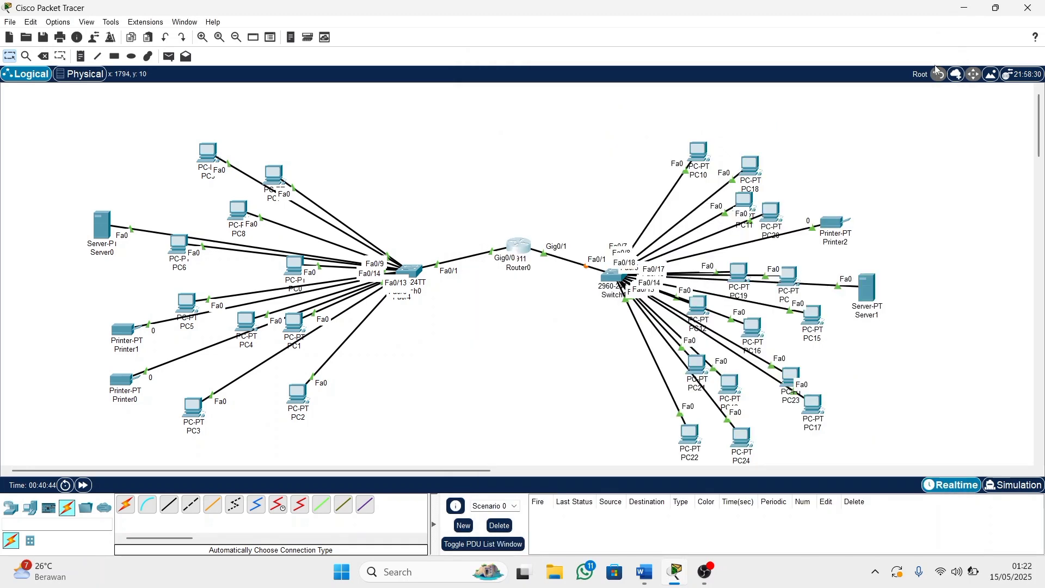
# Set Switch1's FastEthernet0/1 port to Trunk mode and close the switch window.
pyautogui.click(622, 275)
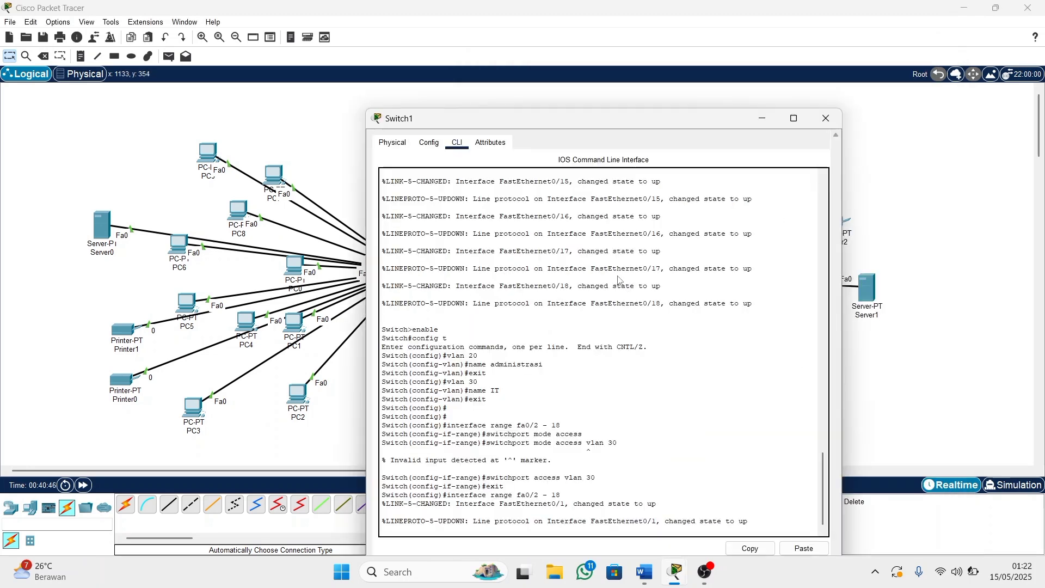
pyautogui.click(429, 106)
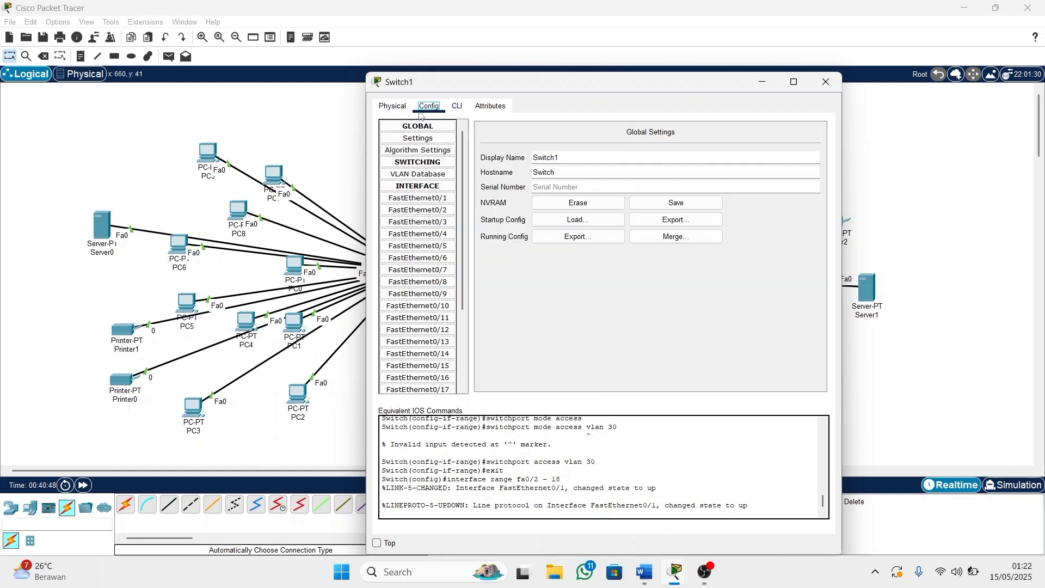
pyautogui.click(428, 199)
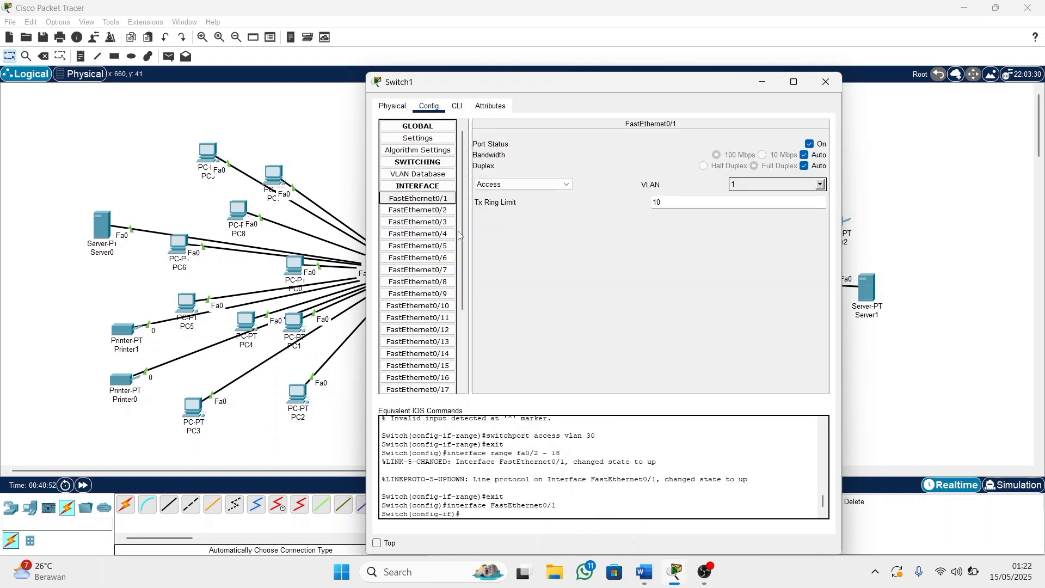
pyautogui.click(439, 211)
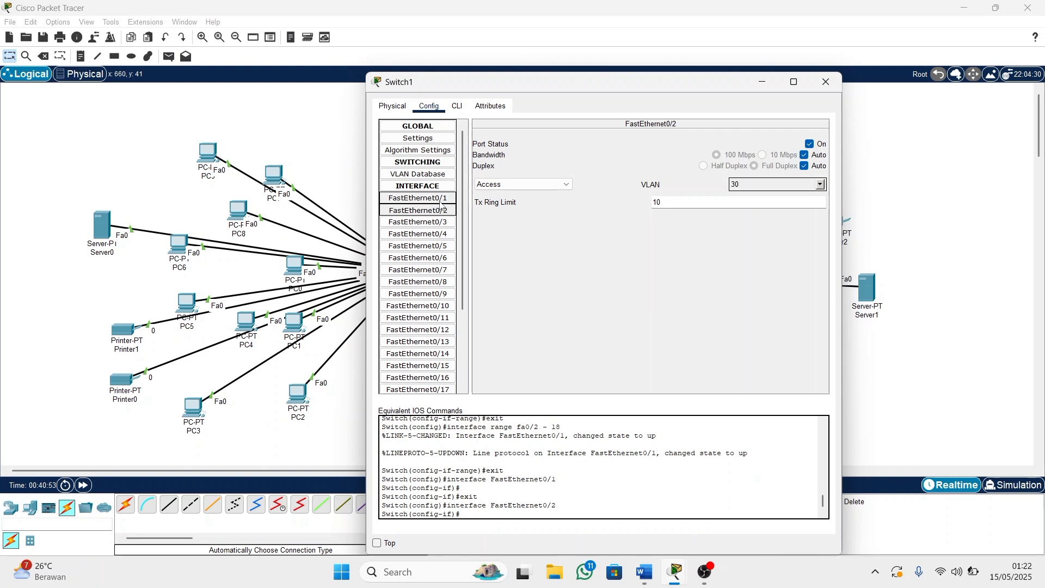
pyautogui.click(441, 200)
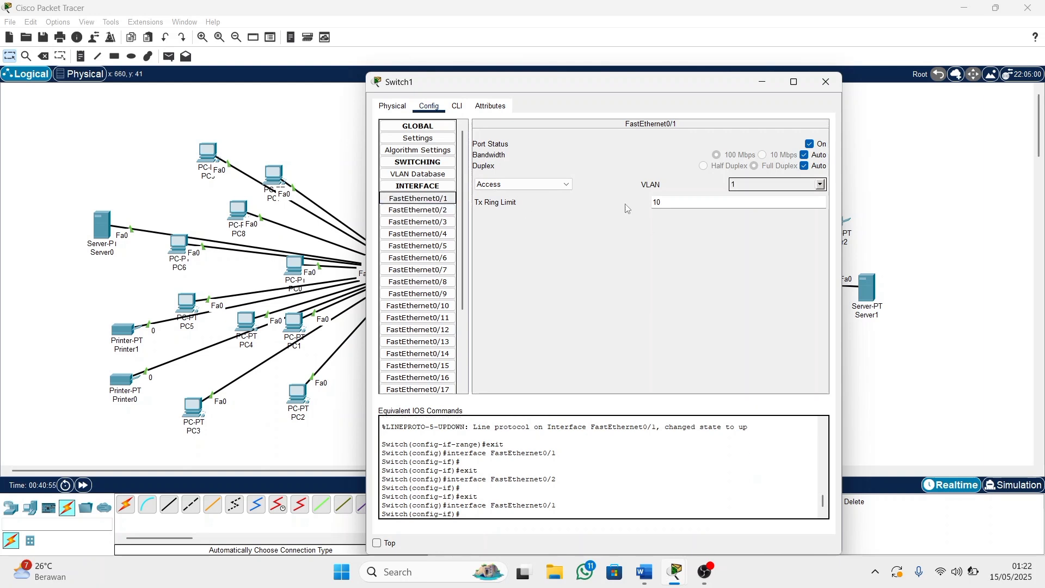
pyautogui.click(560, 184)
pyautogui.click(552, 195)
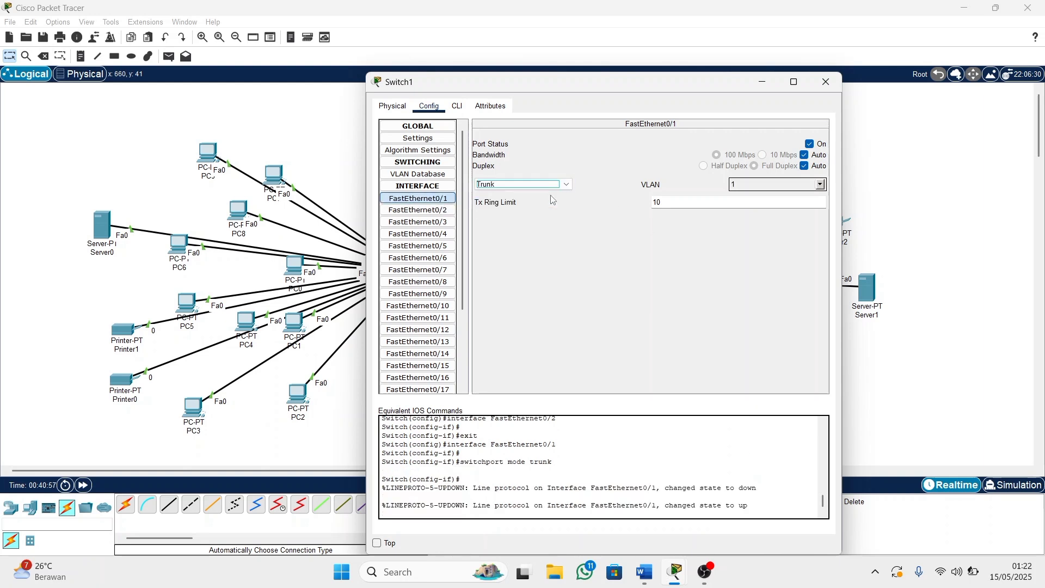
pyautogui.click(820, 185)
pyautogui.click(825, 82)
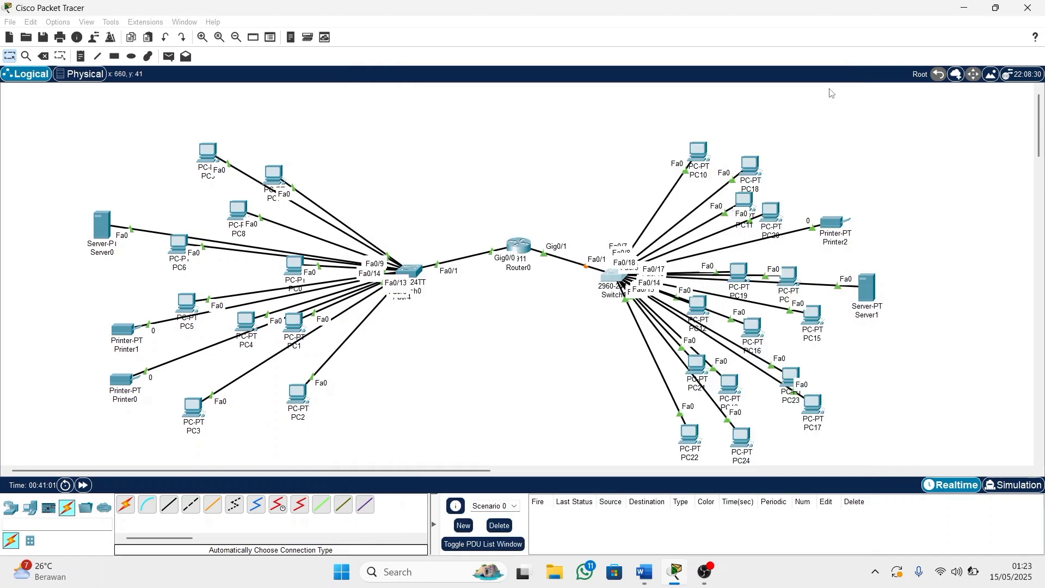
# Set Switch0's FastEthernet0/1 port to Trunk mode and close the switch window.
pyautogui.doubleClick(409, 271)
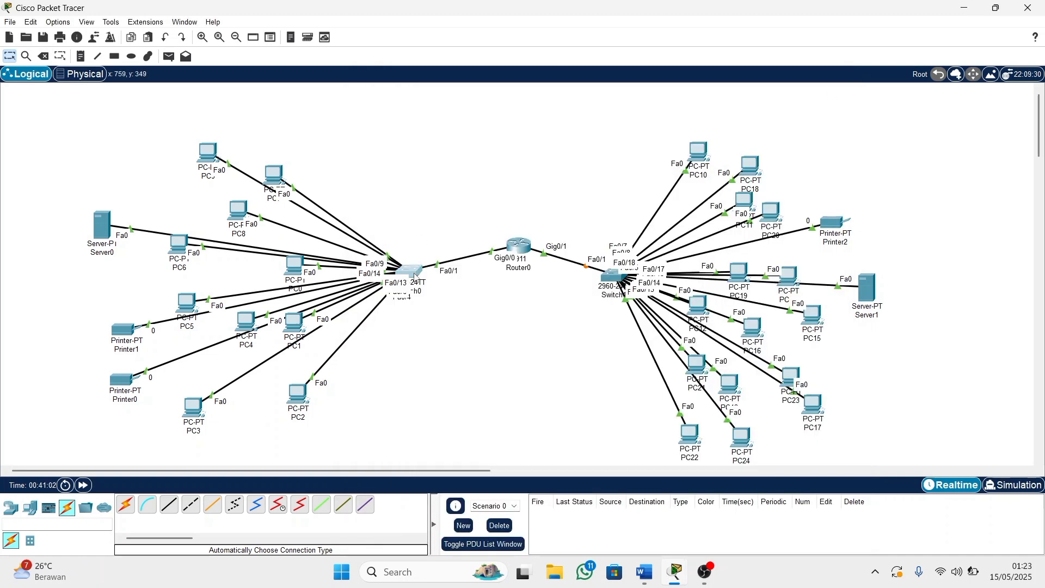
pyautogui.click(428, 106)
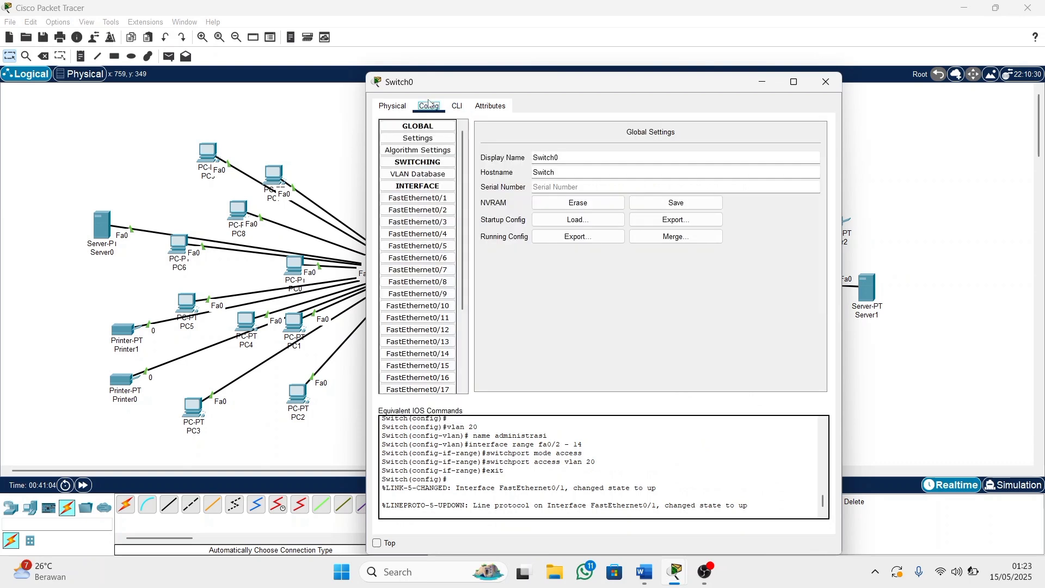
pyautogui.click(434, 200)
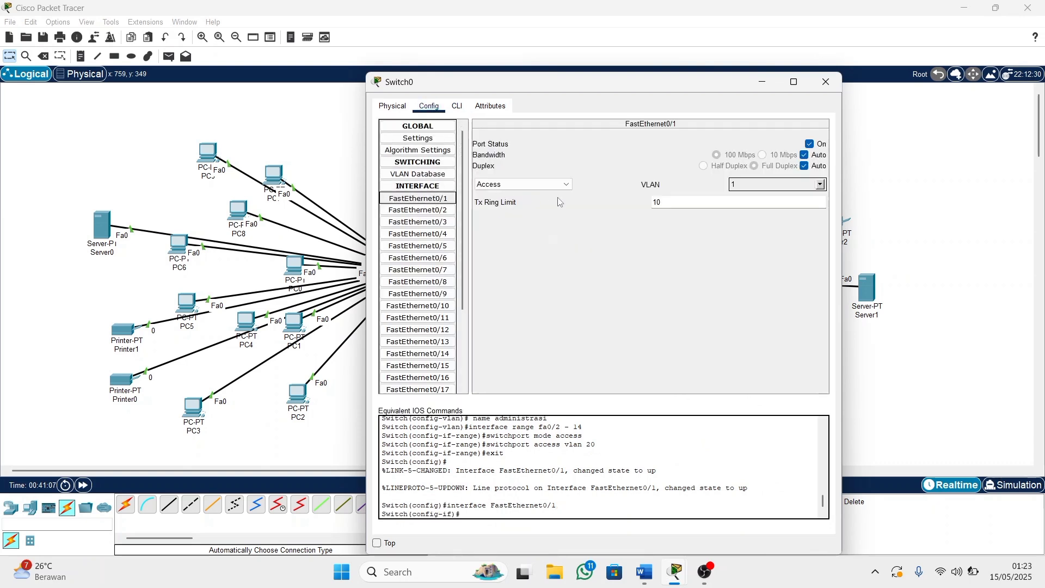
pyautogui.click(562, 186)
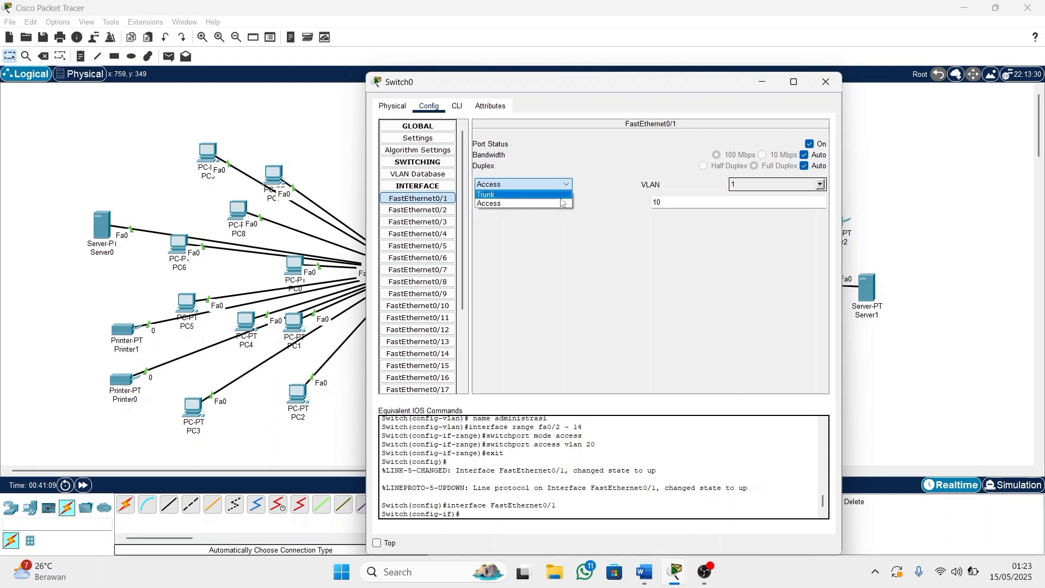
pyautogui.click(561, 195)
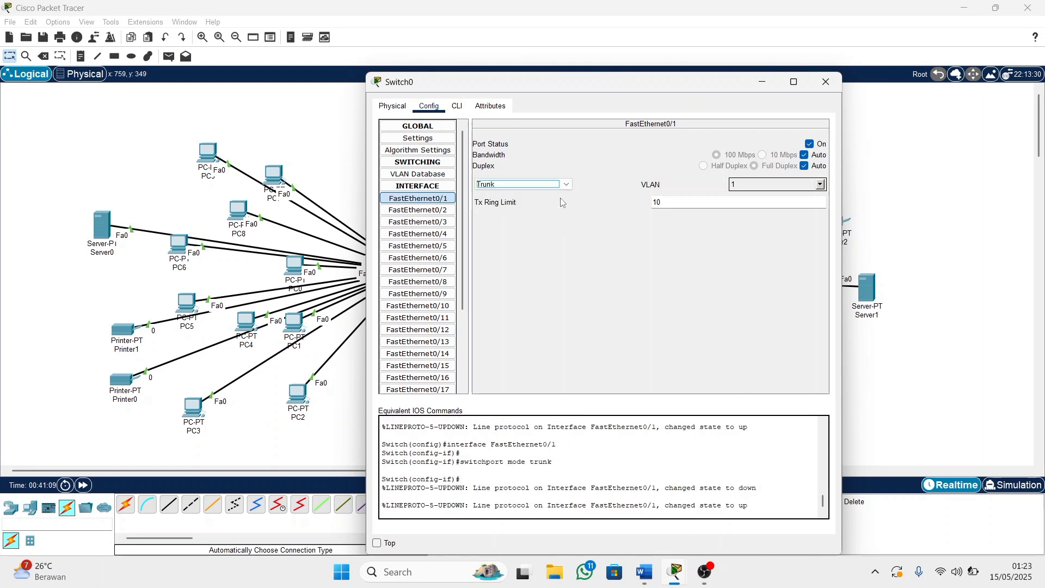
pyautogui.click(826, 82)
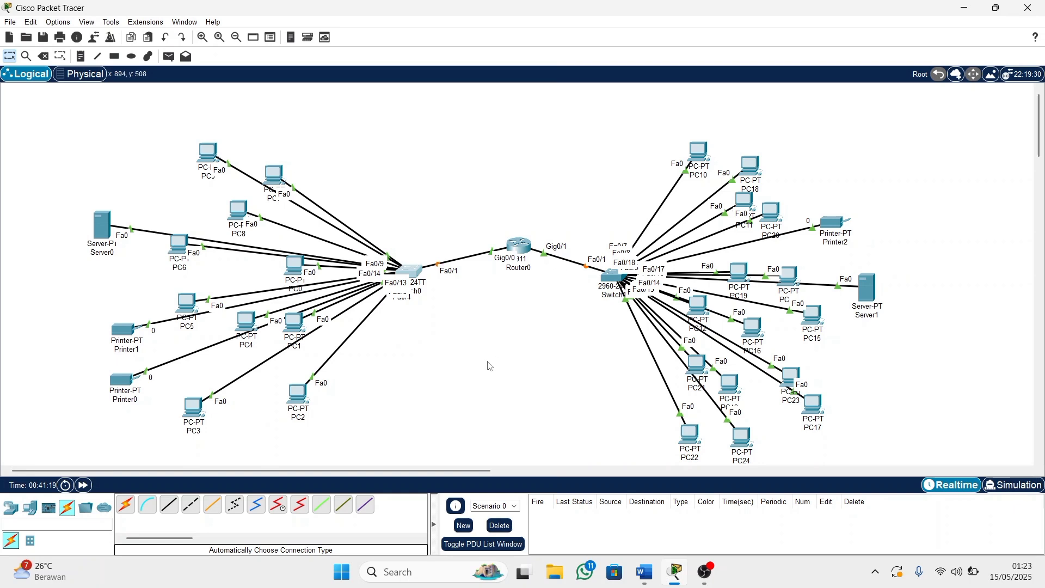
pyautogui.click(12, 508)
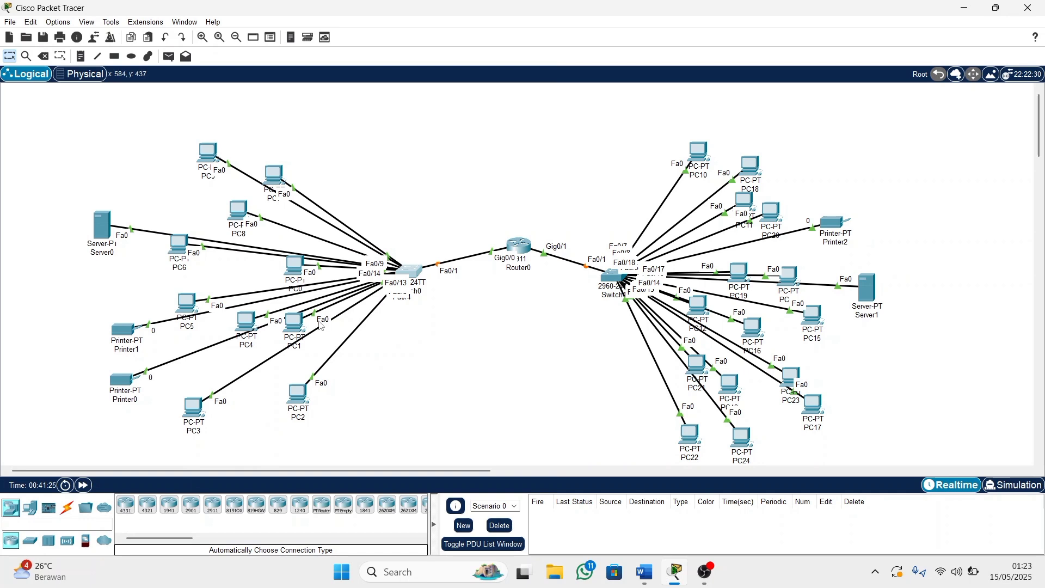
pyautogui.click(169, 56)
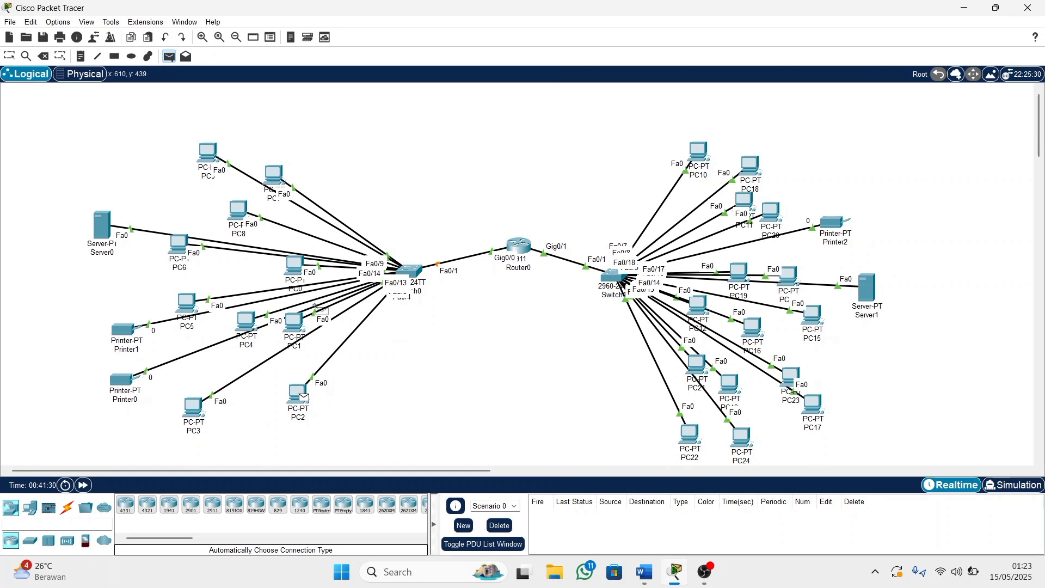
pyautogui.click(173, 61)
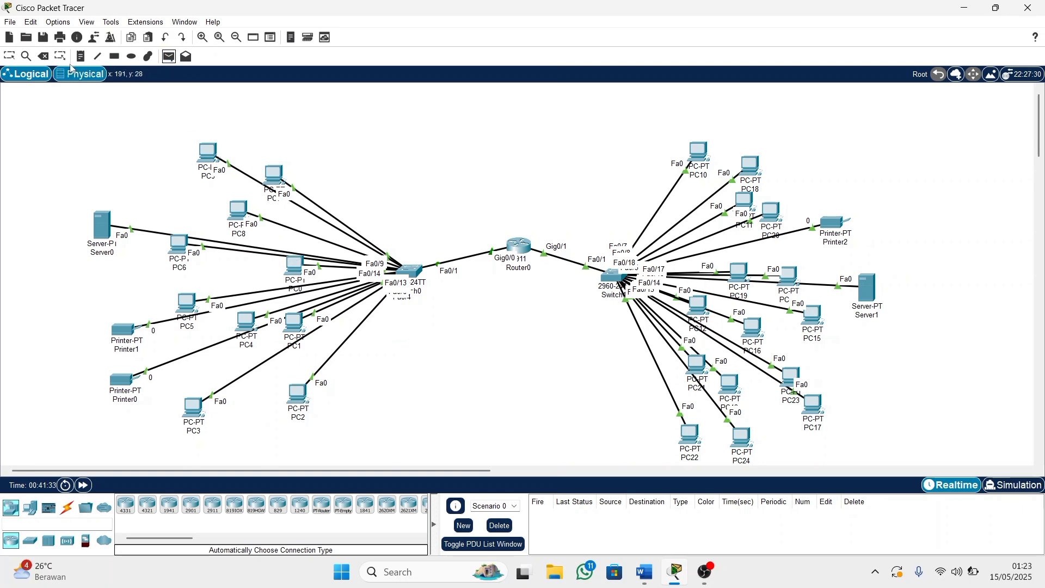
pyautogui.click(13, 61)
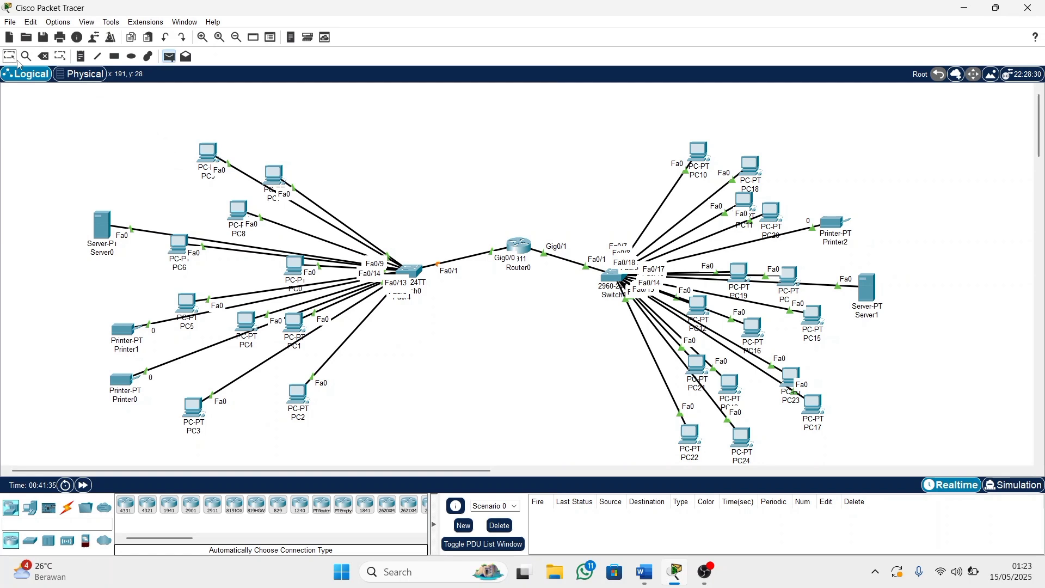
# Ping 192.168.9.5 from PC2's command prompt to test connectivity within the first floor's network.
pyautogui.click(302, 399)
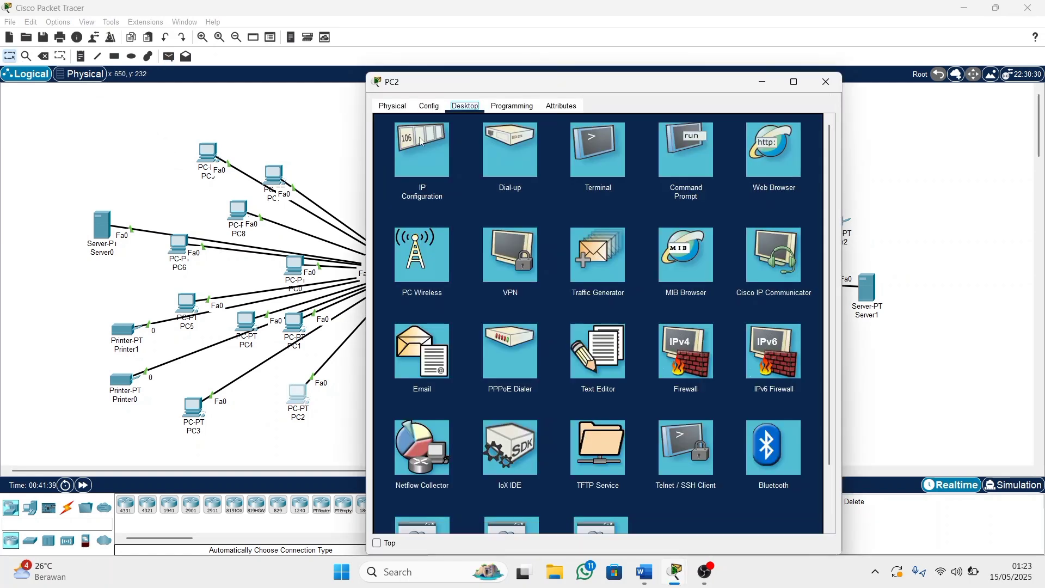
pyautogui.click(671, 163)
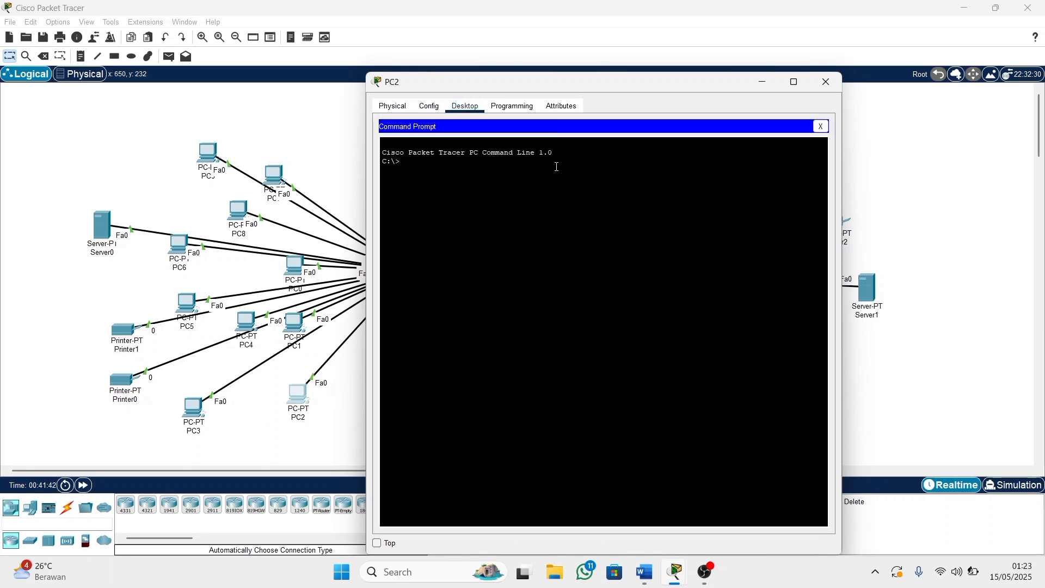
pyautogui.write('ping 192')
pyautogui.write('.168.9.5')
pyautogui.press('Return')
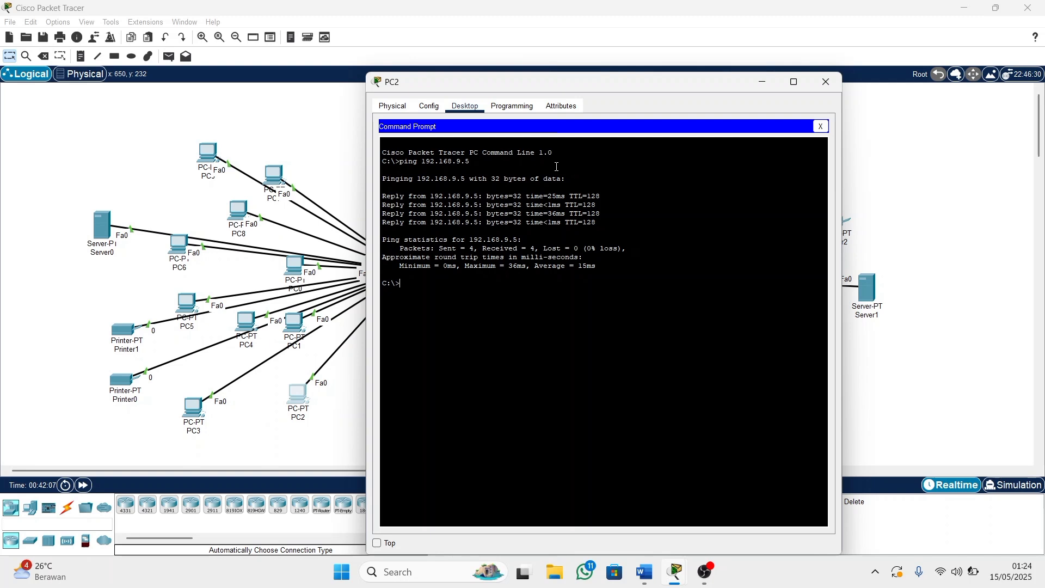
# Ping 10.10.42.2 on the other floor twice from PC2's command prompt and close the PC window.
pyautogui.write('ping 10.10.')
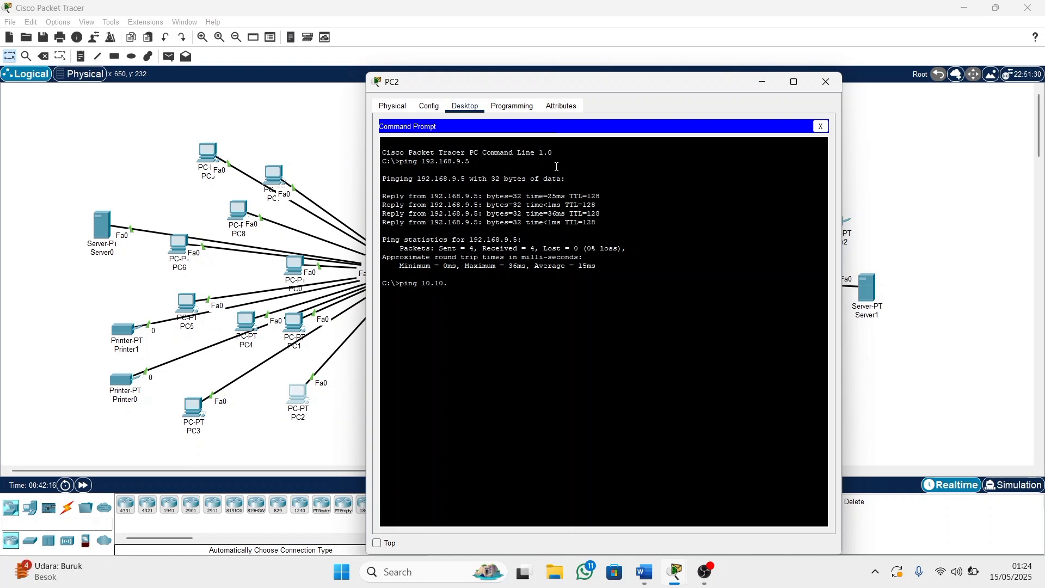
pyautogui.write('42.2')
pyautogui.press('Return')
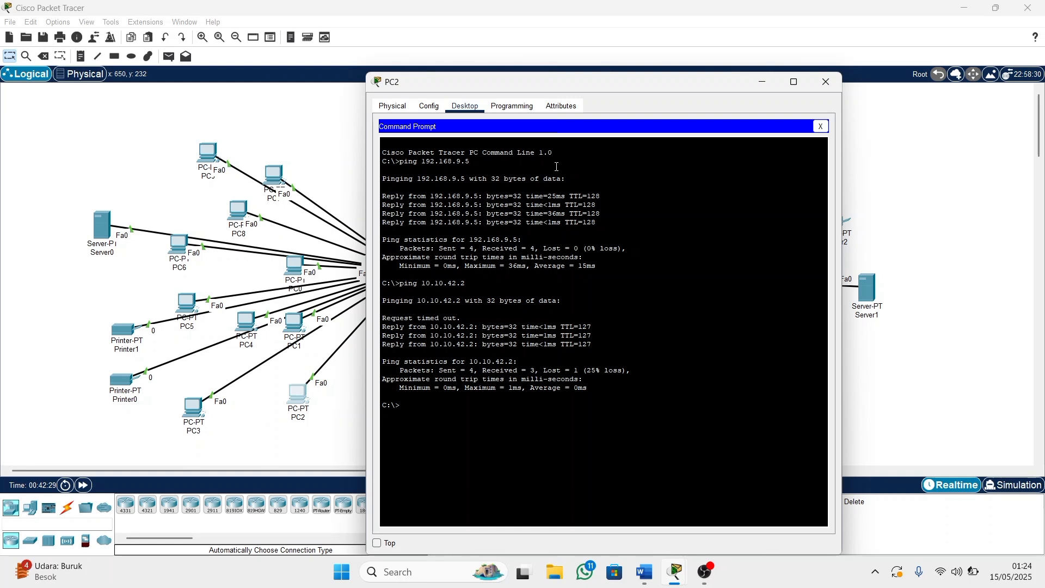
pyautogui.write('ping 10.10.42.2')
pyautogui.press('Return')
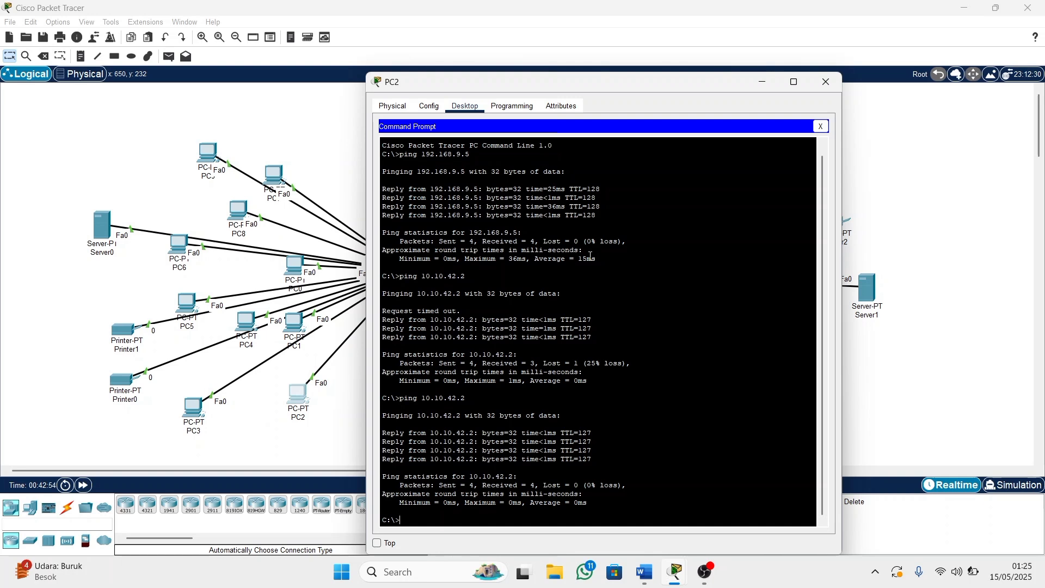
pyautogui.click(837, 91)
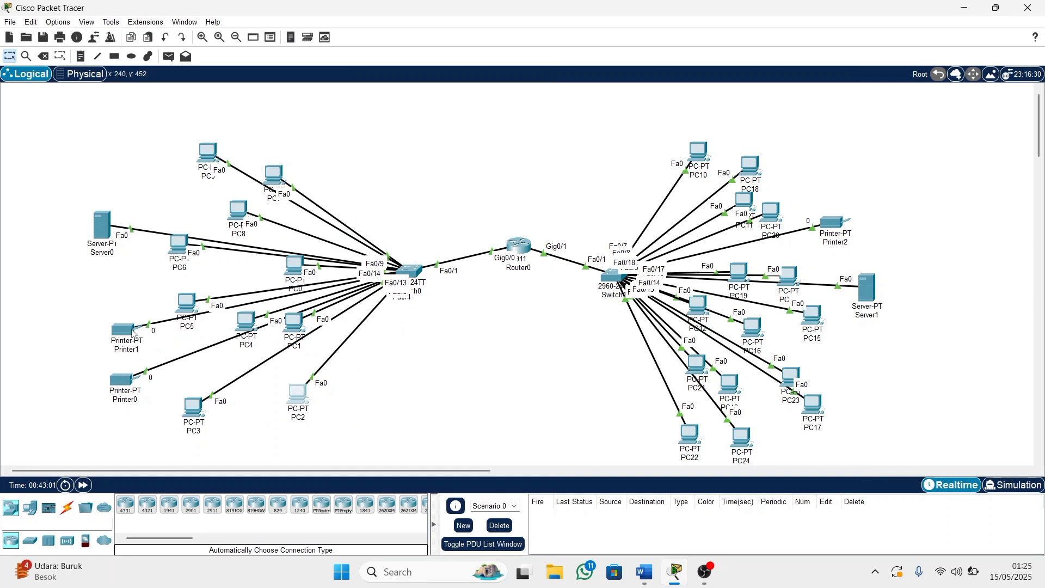
# Check the IPv4 address configured on Printer1's FastEthernet0 interface and close the printer window.
pyautogui.click(196, 309)
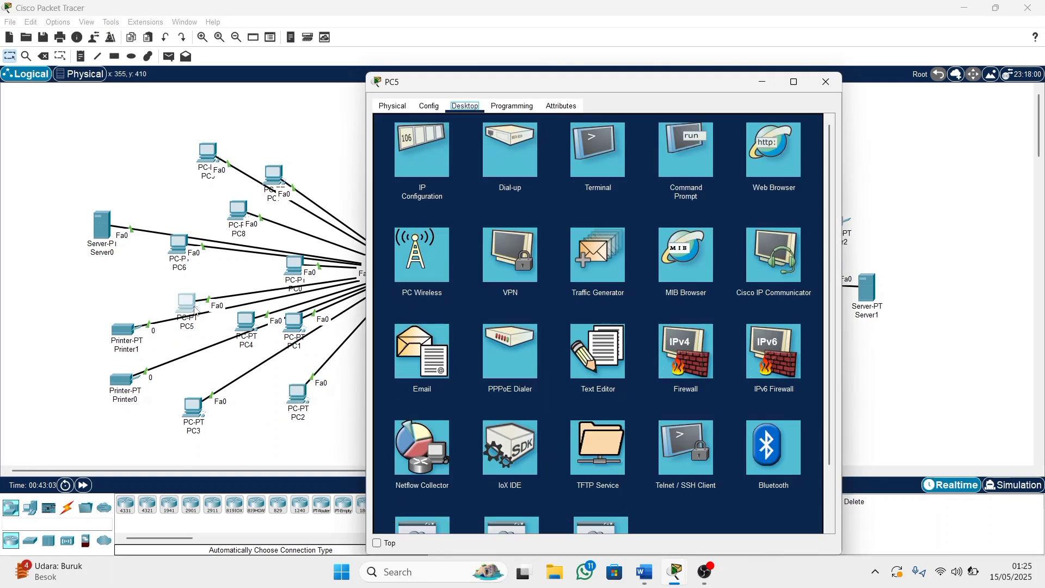
pyautogui.click(131, 341)
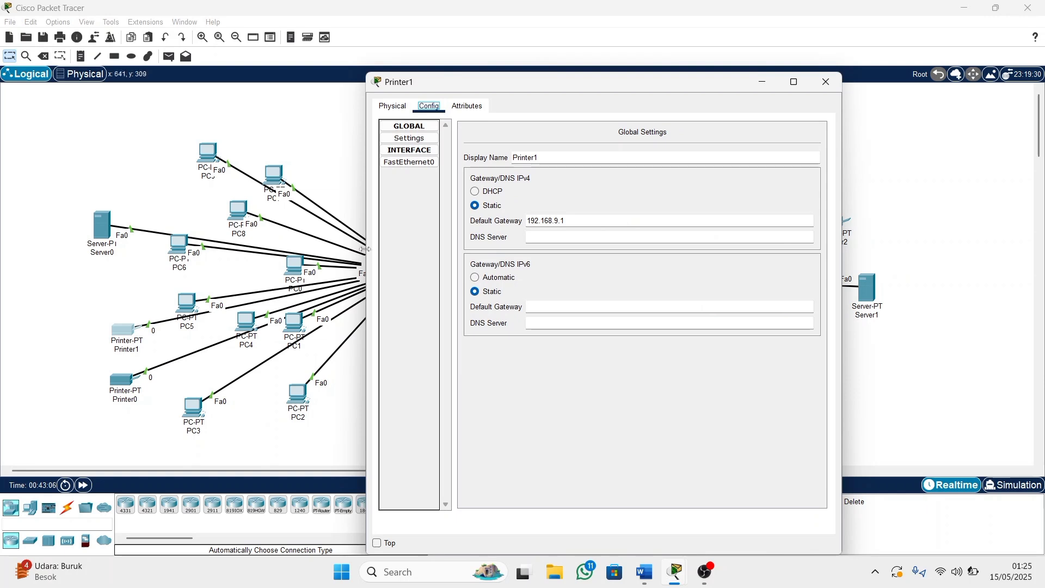
pyautogui.click(424, 167)
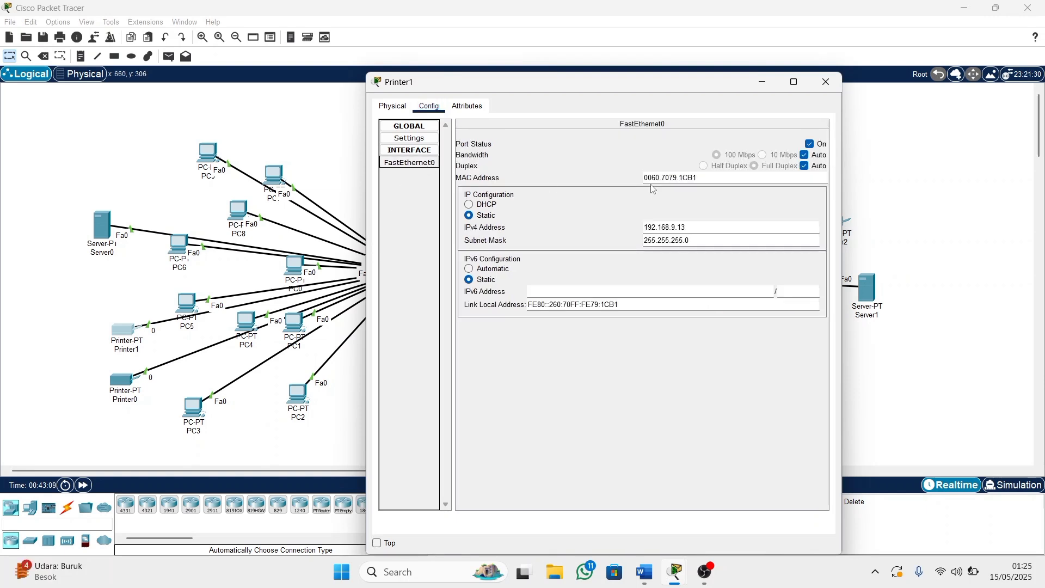
pyautogui.click(825, 82)
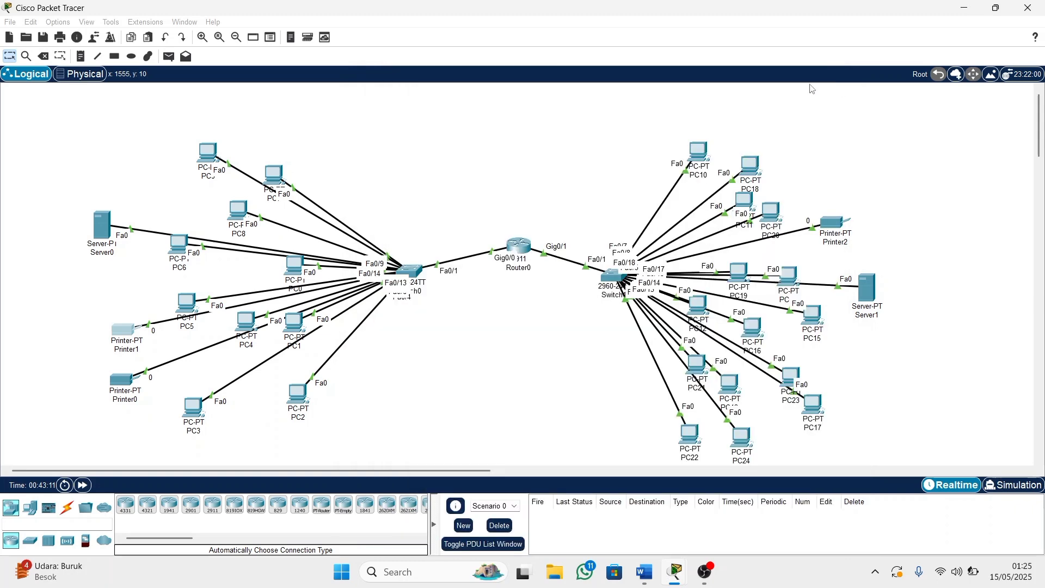
# Ping Printer1 at 192.168.9.13 from PC5's command prompt.
pyautogui.click(187, 302)
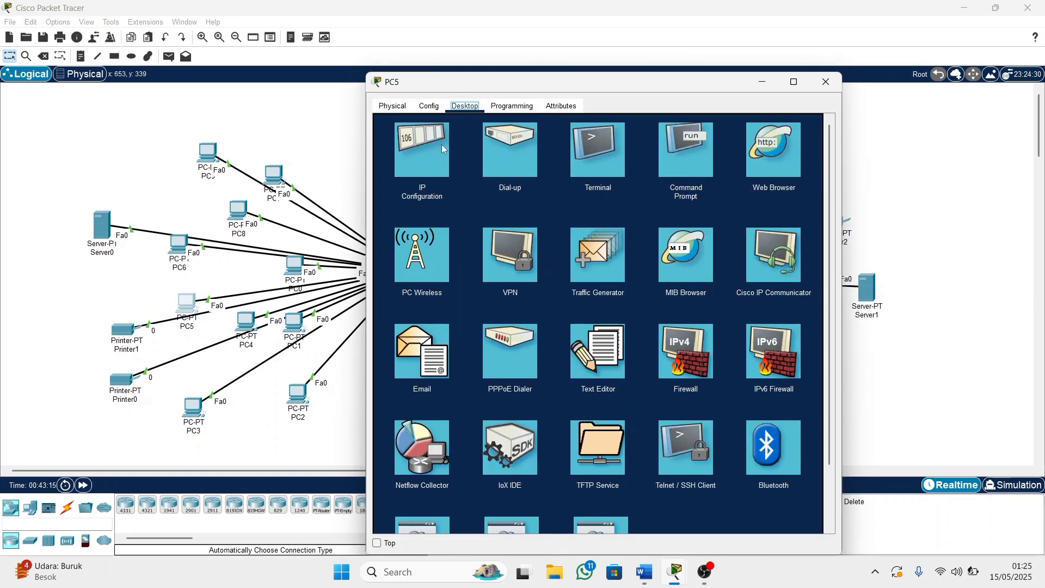
pyautogui.click(675, 159)
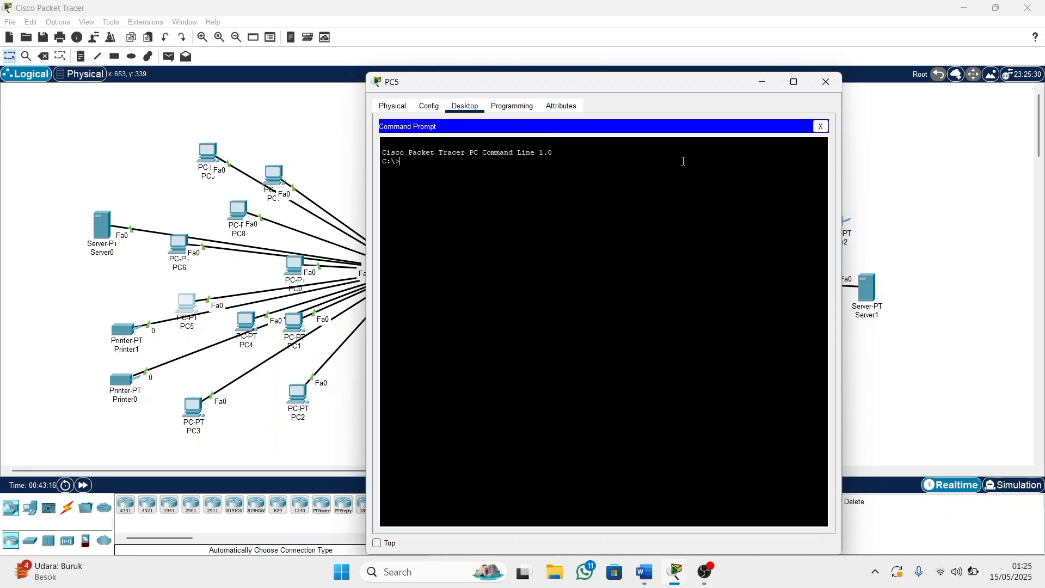
pyautogui.write('ping 192.168')
pyautogui.write('.9.13')
pyautogui.press('Return')
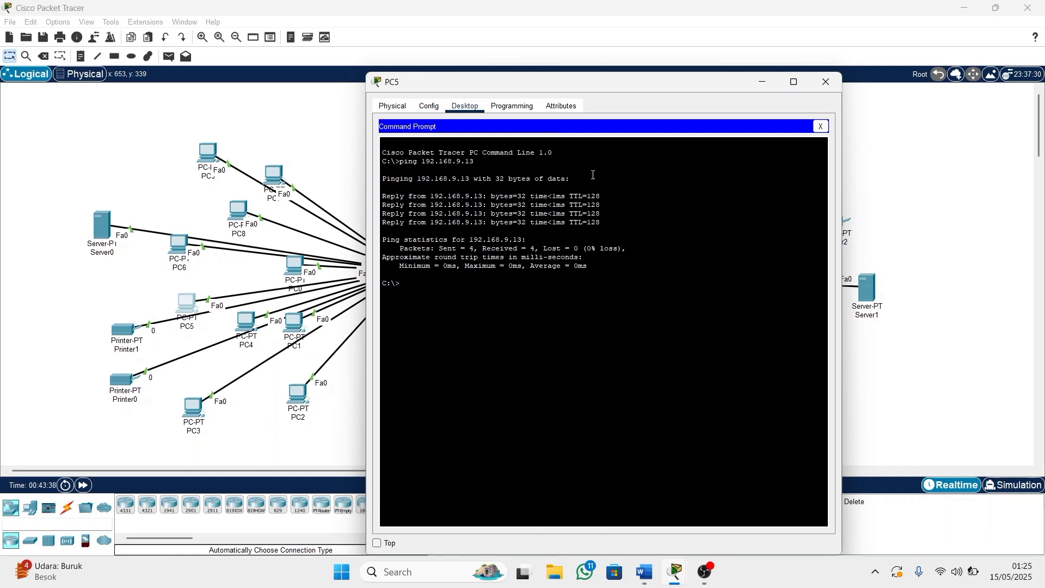
# Check Server0's static IPv4 address in its IP configuration and close the server window.
pyautogui.click(108, 238)
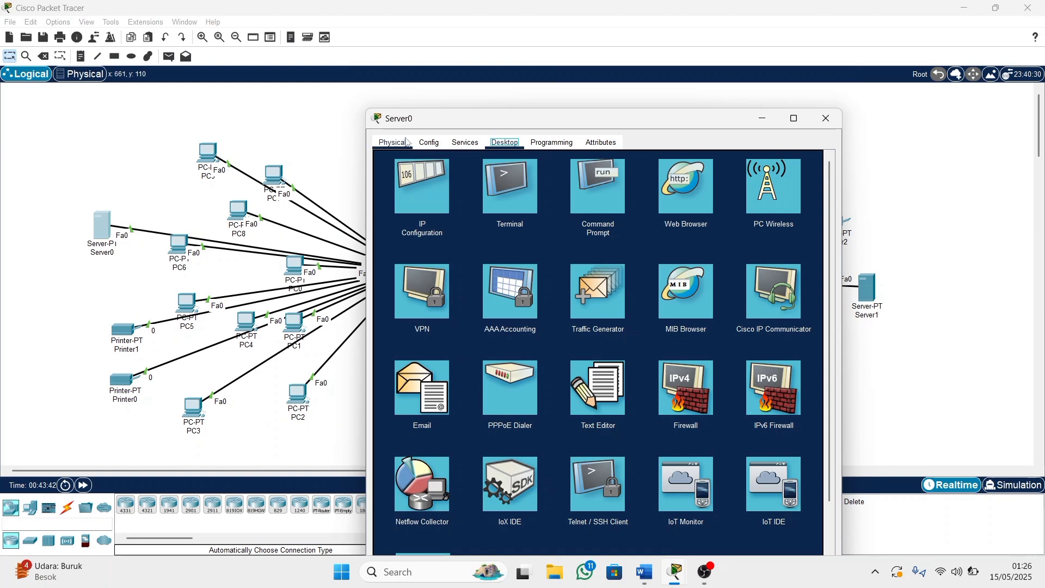
pyautogui.click(431, 186)
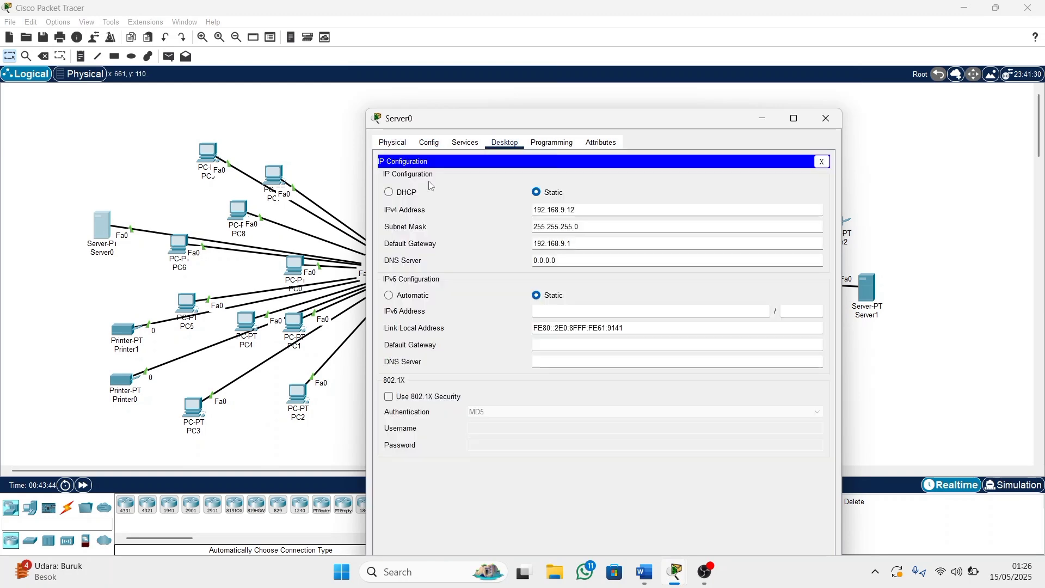
pyautogui.click(826, 116)
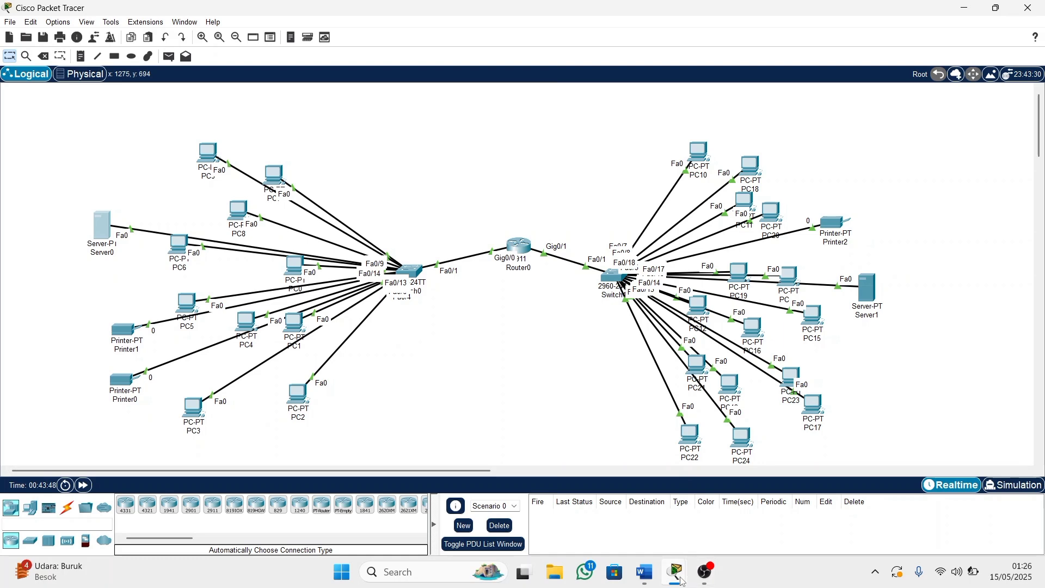
# Ping Server0 at 192.168.9.12 from PC5's command prompt and close the PC window.
pyautogui.moveTo(675, 571)
pyautogui.click(746, 499)
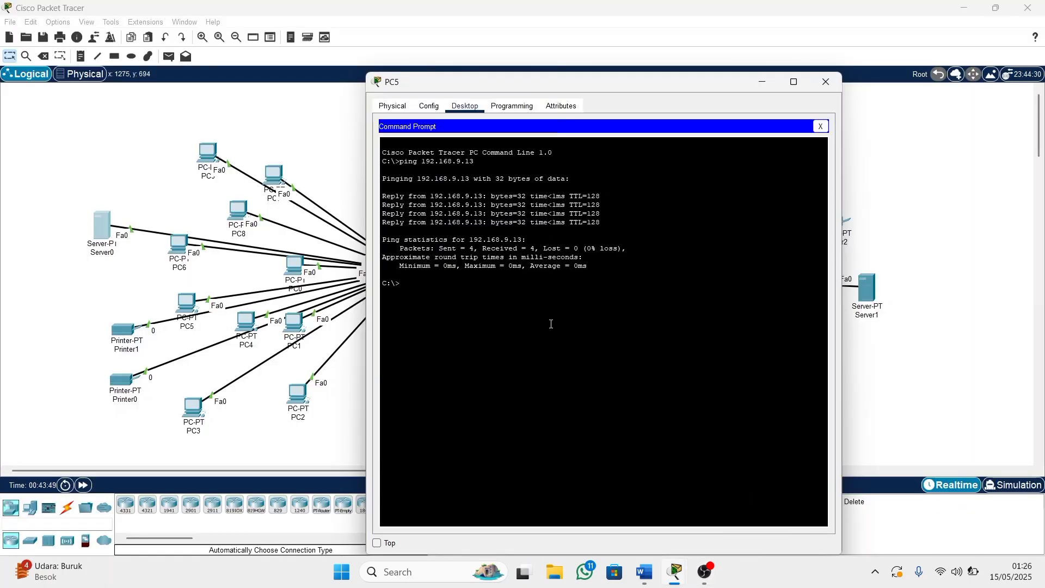
pyautogui.write('ping 192.1')
pyautogui.write('68.9.12')
pyautogui.press('Return')
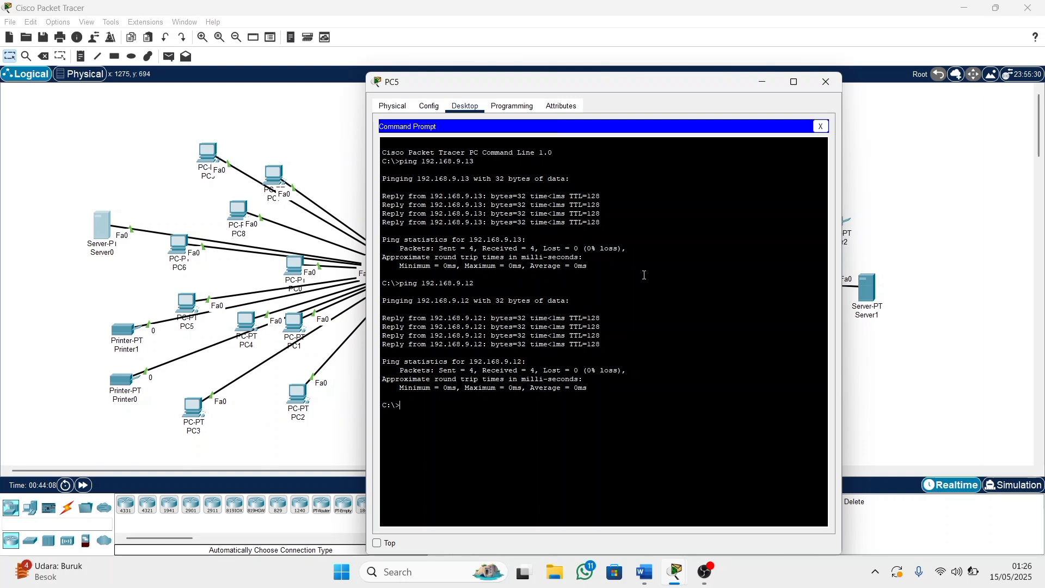
pyautogui.click(826, 82)
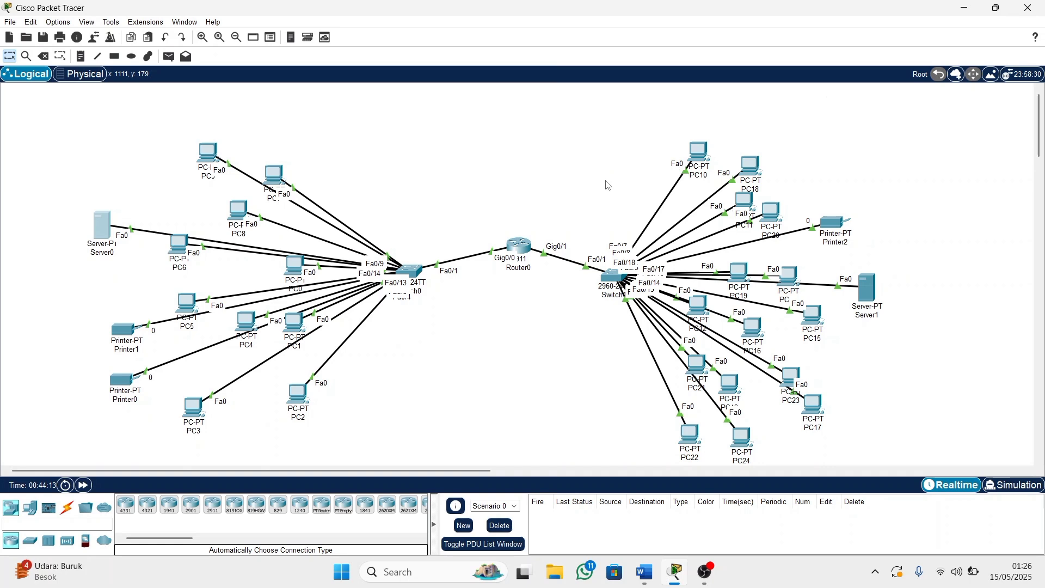
# Add a Cloud-PT device above Router0 and connect it to the router with an automatically chosen cable.
pyautogui.click(104, 540)
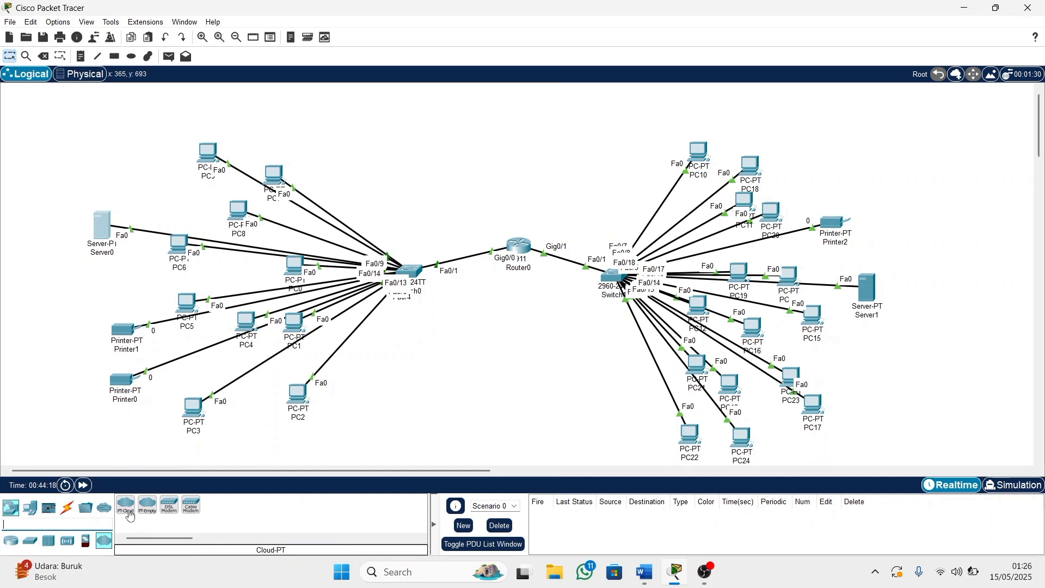
pyautogui.moveTo(126, 505); pyautogui.dragTo(513, 123)
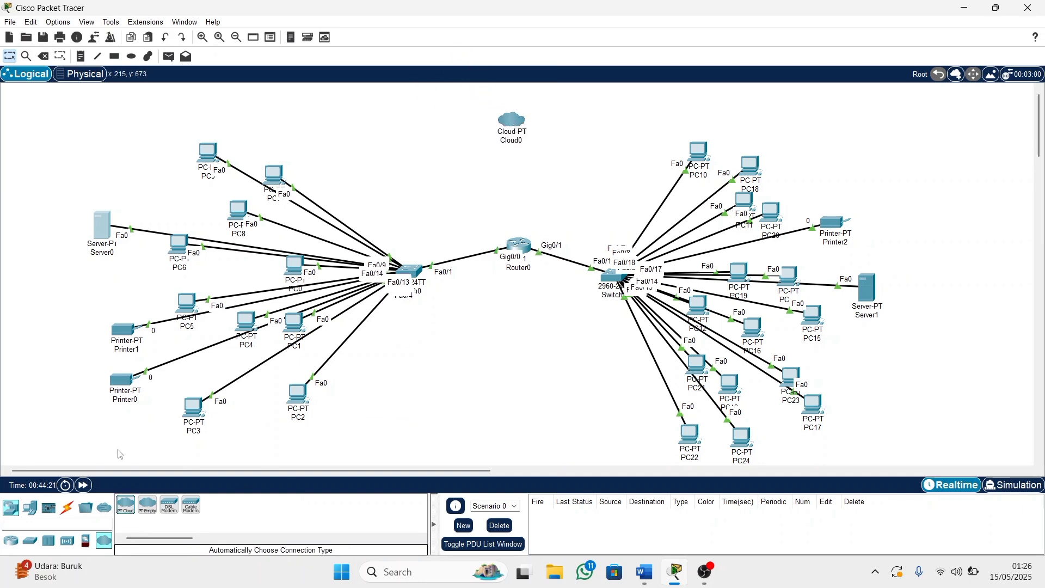
pyautogui.click(67, 507)
pyautogui.click(133, 506)
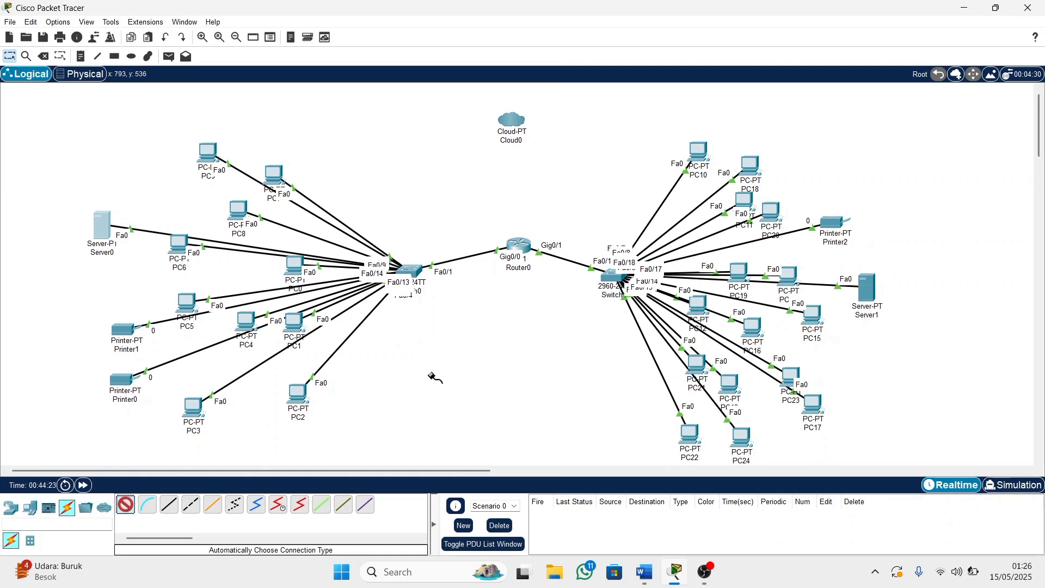
pyautogui.click(515, 124)
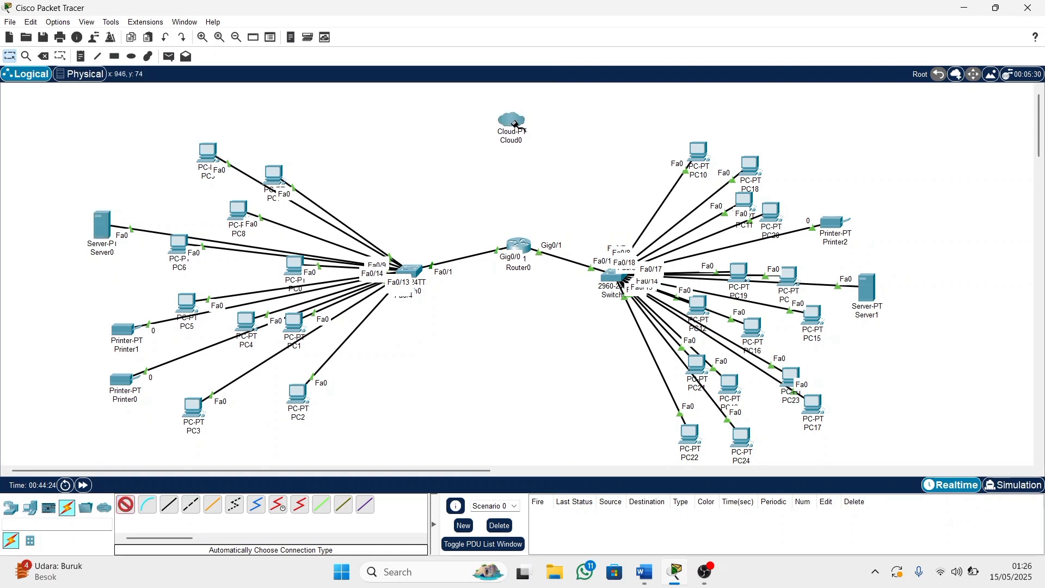
pyautogui.click(521, 245)
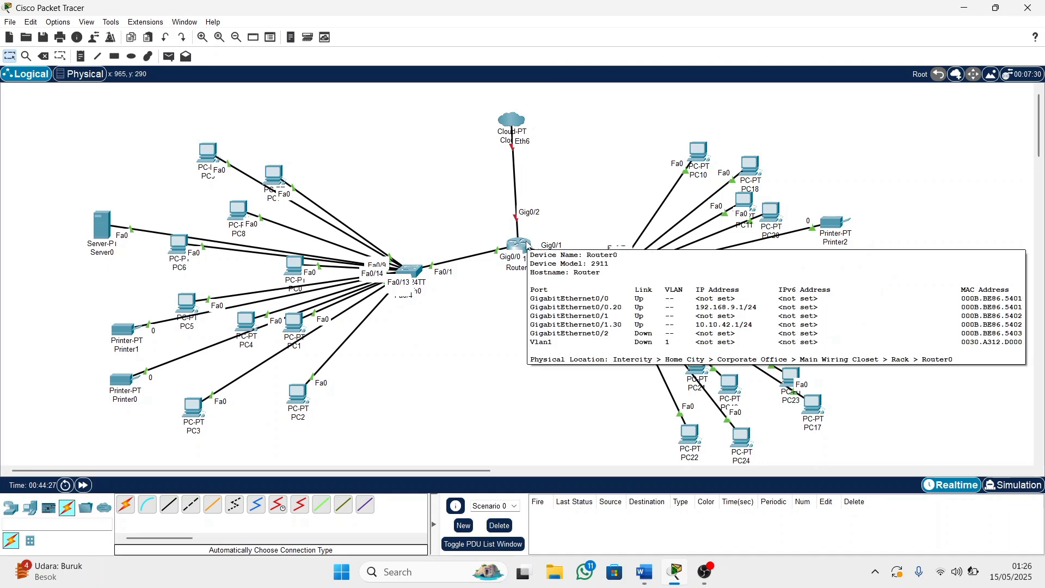
# Enter configuration mode for interface g0/2 in Router0's command line.
pyautogui.click(527, 246)
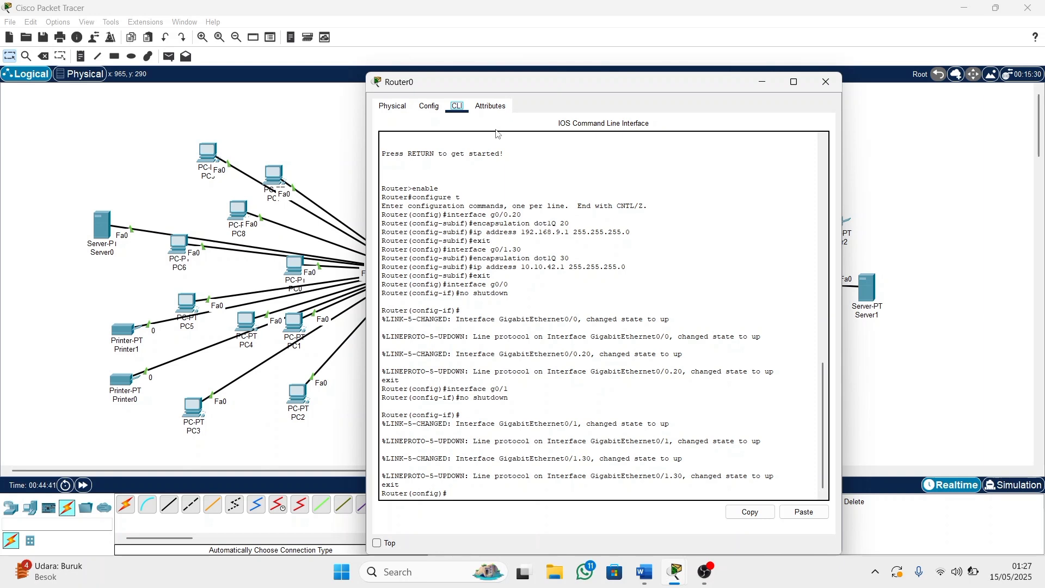
pyautogui.click(470, 485)
pyautogui.write('interface g')
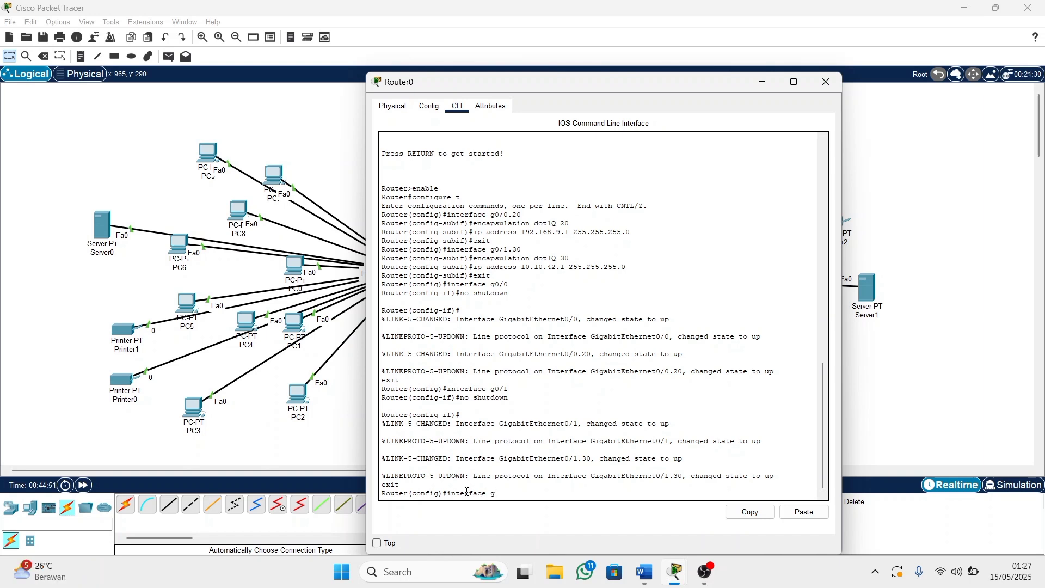
pyautogui.write('0/2')
pyautogui.press('Return')
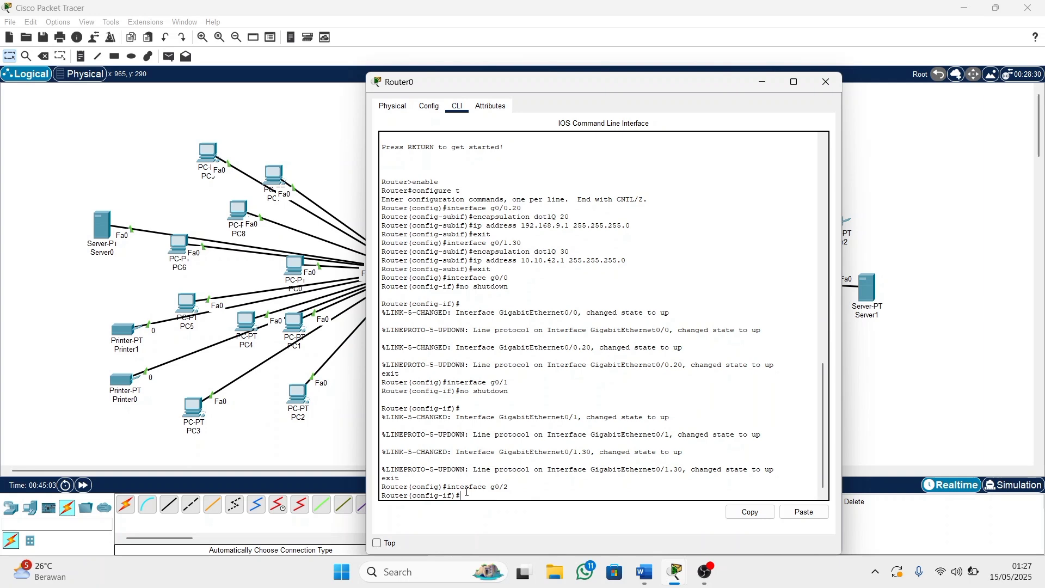
# Try to assign the address 100.100.2 with mask 255.255.255.0 to interface g0/2.
pyautogui.write('ip address 1')
pyautogui.write('00.100.2 255')
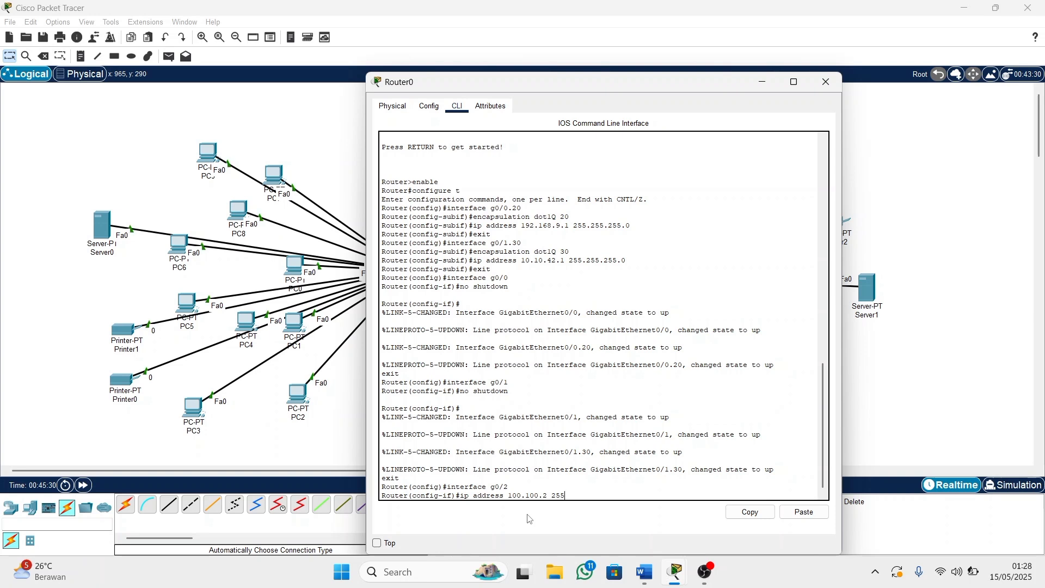
pyautogui.write('.255.25')
pyautogui.press('Return')
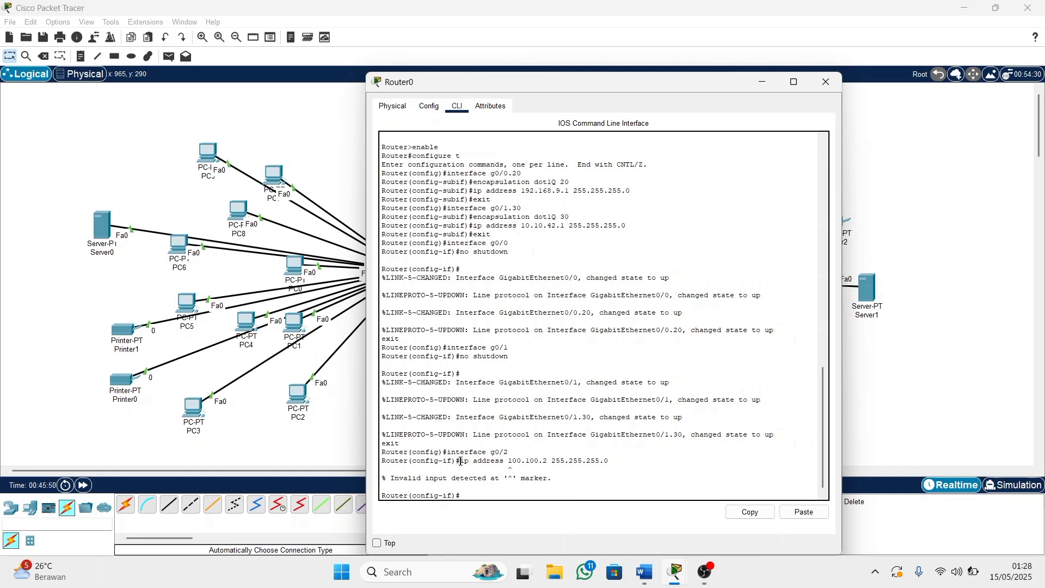
# Assign 100.100.100.2 with mask 255.255.255.0 to interface g0/2 by correcting the copied command, and enable the interface.
pyautogui.moveTo(460, 461); pyautogui.dragTo(618, 462)
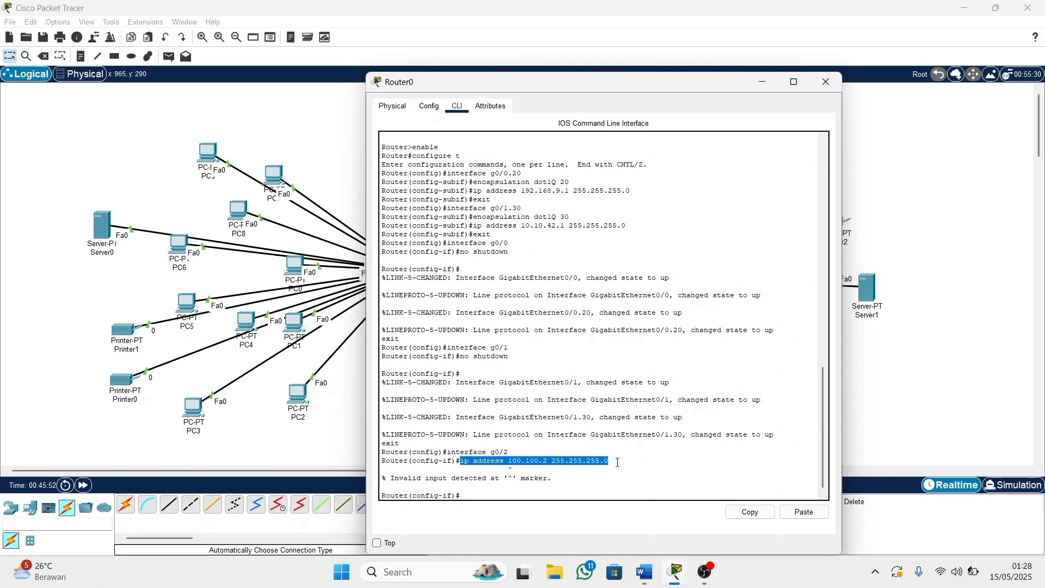
pyautogui.click(750, 512)
pyautogui.click(489, 487)
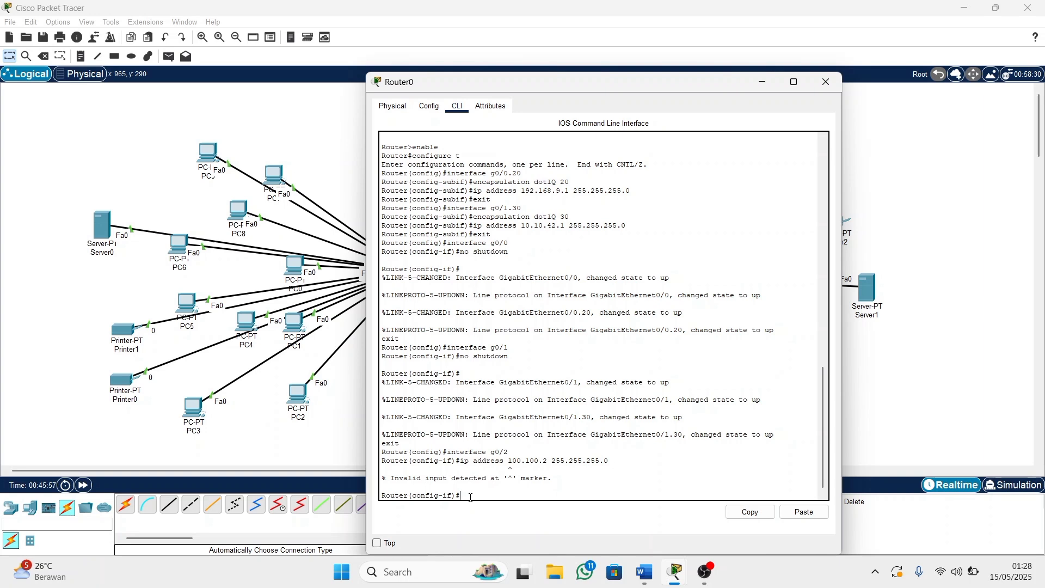
pyautogui.click(803, 512)
pyautogui.press('BackSpace')
pyautogui.press('BackSpace')
pyautogui.press('BackSpace')
pyautogui.press('BackSpace')
pyautogui.press('BackSpace')
pyautogui.press('BackSpace')
pyautogui.press('BackSpace')
pyautogui.press('BackSpace')
pyautogui.press('BackSpace')
pyautogui.press('BackSpace')
pyautogui.press('BackSpace')
pyautogui.press('BackSpace')
pyautogui.write('.')
pyautogui.write('100.')
pyautogui.write('2 2')
pyautogui.write('55')
pyautogui.write('.255')
pyautogui.write('.255')
pyautogui.write(',')
pyautogui.press('BackSpace')
pyautogui.press('Return')
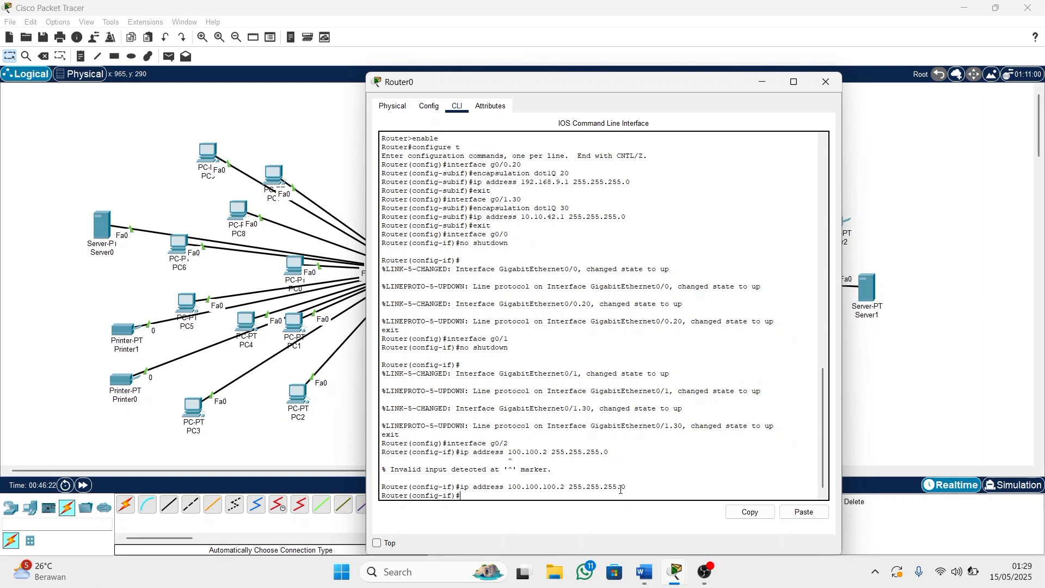
pyautogui.write('no shutdown')
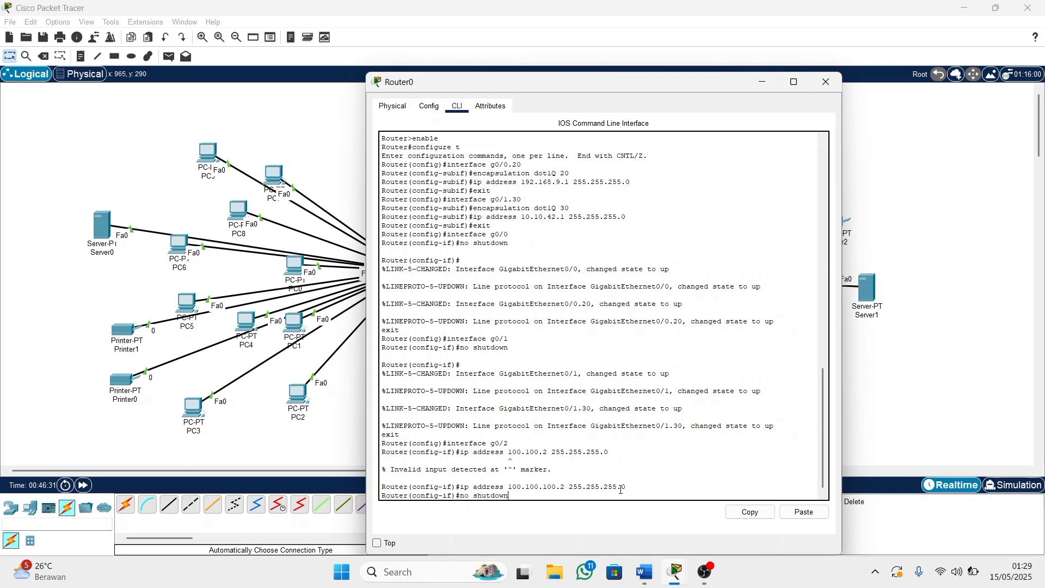
pyautogui.press('Return')
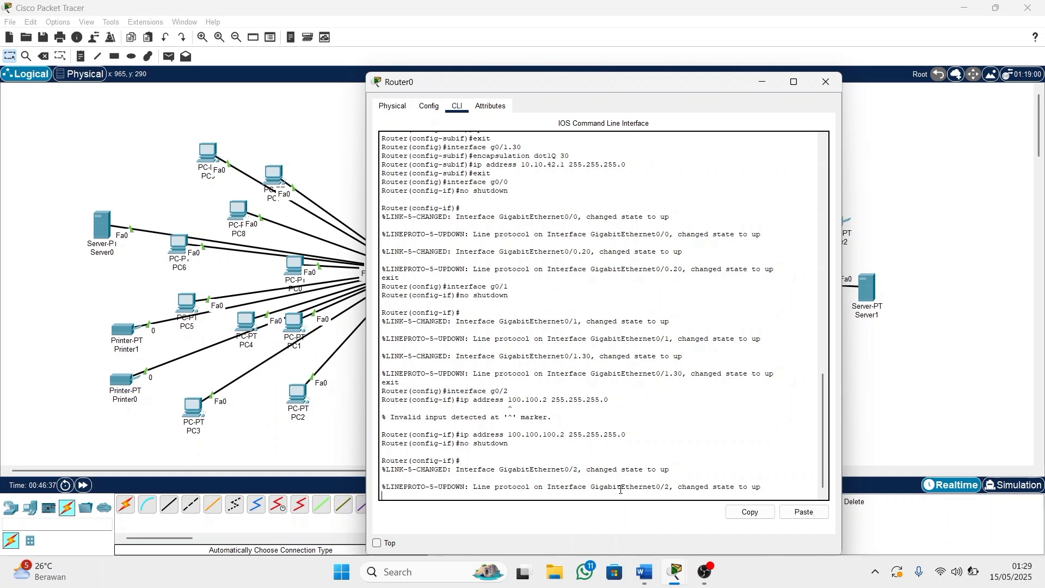
# Try to add a static route 0.0.0.0.0.0.0 through 100.100.100.1 from interface configuration mode.
pyautogui.write('ip route 0.0.0.0')
pyautogui.write('.0.0.0')
pyautogui.write('1')
pyautogui.write('.100.100.1')
pyautogui.press('Return')
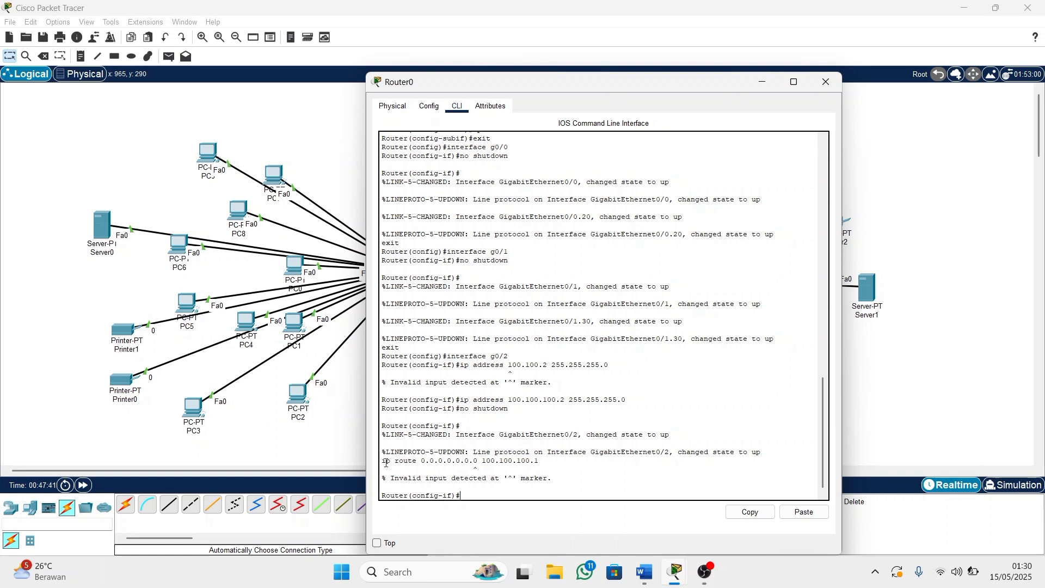
# Copy the route command, exit to global configuration mode and retry it with 0.0.0.0.0.0.0 and next hop 100.100.100.1.
pyautogui.moveTo(383, 462); pyautogui.dragTo(540, 462)
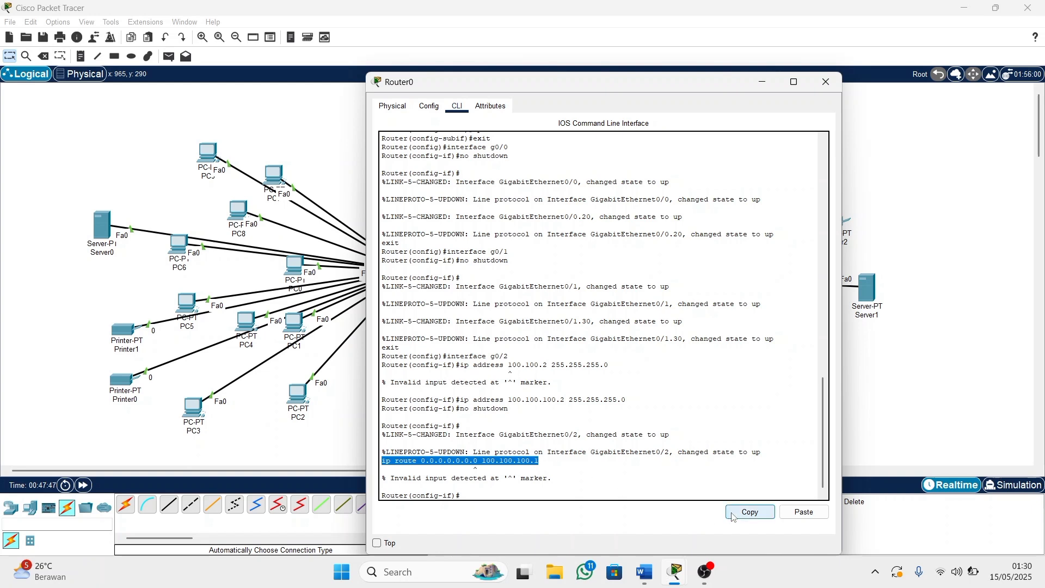
pyautogui.click(749, 512)
pyautogui.click(475, 494)
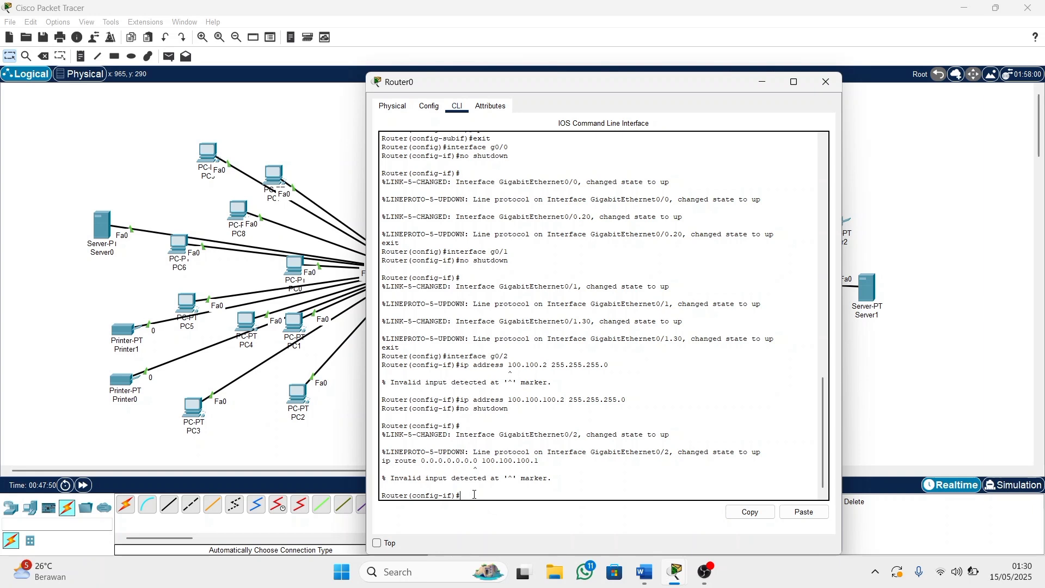
pyautogui.write('exit')
pyautogui.press('Return')
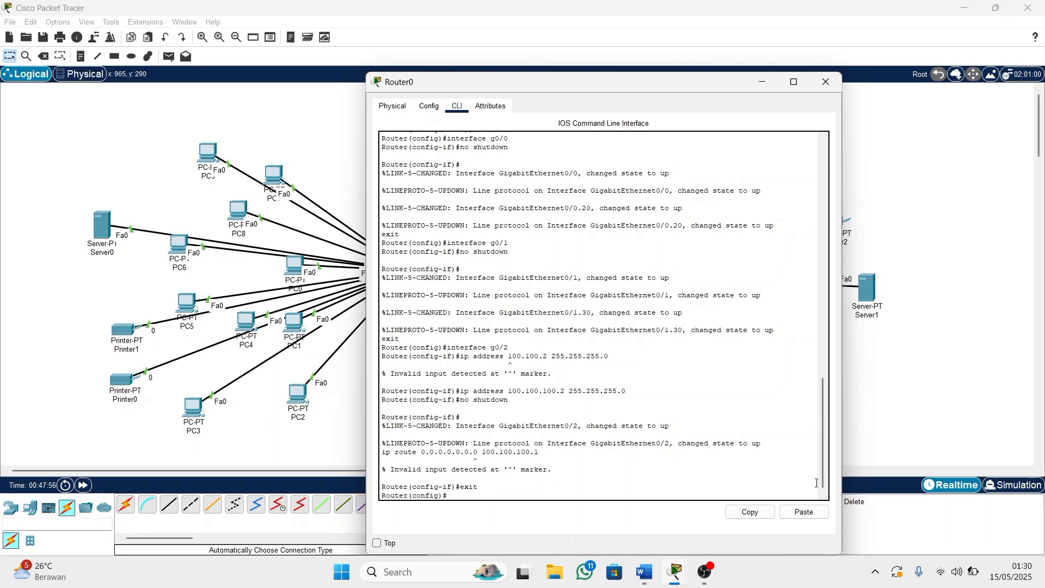
pyautogui.click(804, 512)
pyautogui.press('Return')
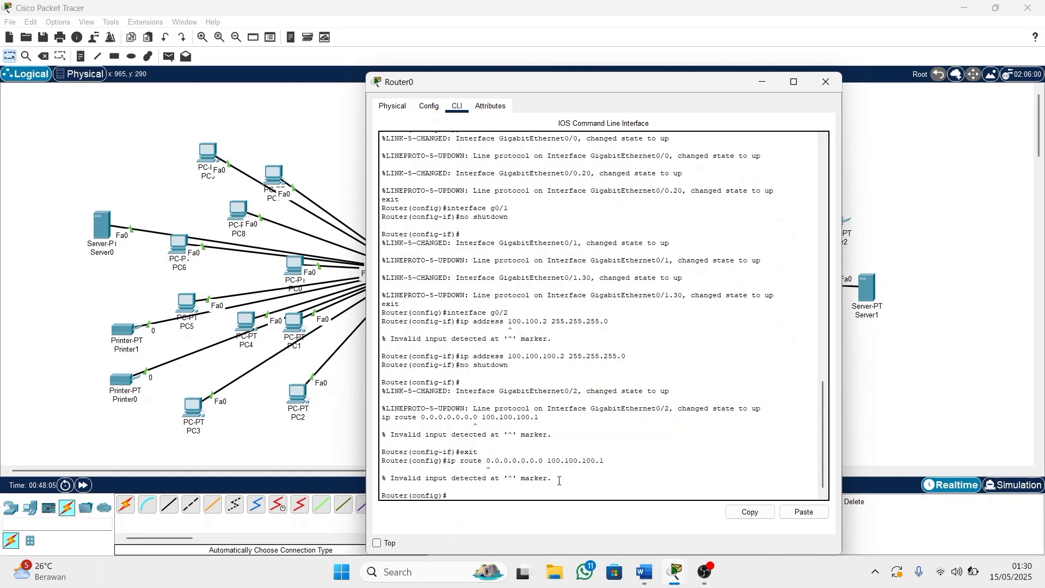
# Add a default route 0.0.0.0 0.0.0.0 with next hop 100.100.100.1, correcting the copied route command.
pyautogui.click(785, 512)
pyautogui.press('BackSpace')
pyautogui.press('BackSpace')
pyautogui.press('BackSpace')
pyautogui.press('BackSpace')
pyautogui.press('BackSpace')
pyautogui.press('BackSpace')
pyautogui.press('BackSpace')
pyautogui.press('BackSpace')
pyautogui.press('BackSpace')
pyautogui.press('BackSpace')
pyautogui.press('BackSpace')
pyautogui.press('BackSpace')
pyautogui.press('BackSpace')
pyautogui.press('BackSpace')
pyautogui.press('BackSpace')
pyautogui.press('BackSpace')
pyautogui.press('BackSpace')
pyautogui.press('BackSpace')
pyautogui.press('BackSpace')
pyautogui.press('BackSpace')
pyautogui.press('BackSpace')
pyautogui.write('0.0.0')
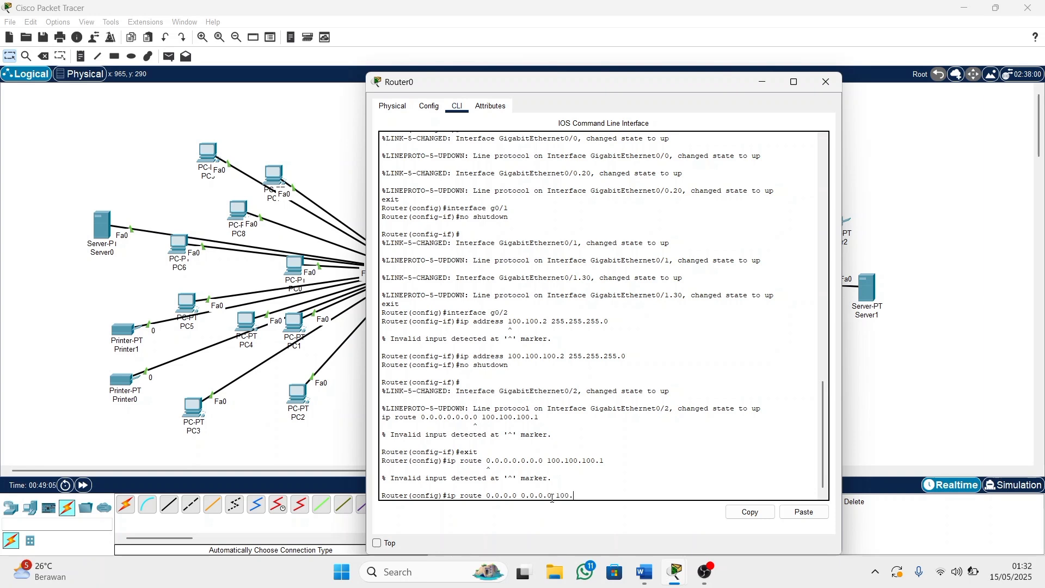
pyautogui.write('100.100.100.1')
pyautogui.press('Return')
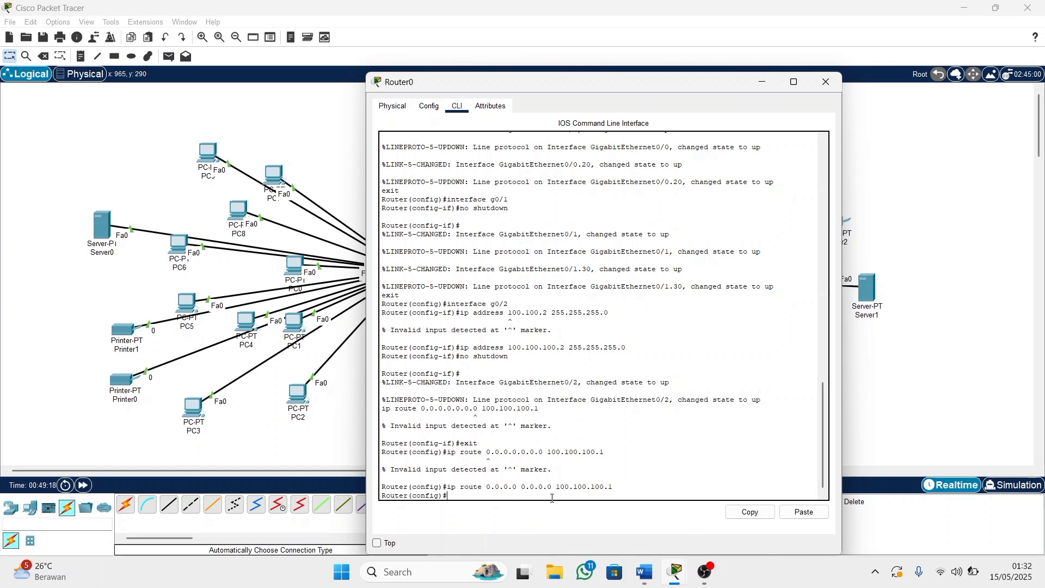
# Create access list 1 with a permit entry for 10.10.42.1 and wildcard mask 0.0.0.255.
pyautogui.write('access-list 1p')
pyautogui.press('BackSpace')
pyautogui.write('permit')
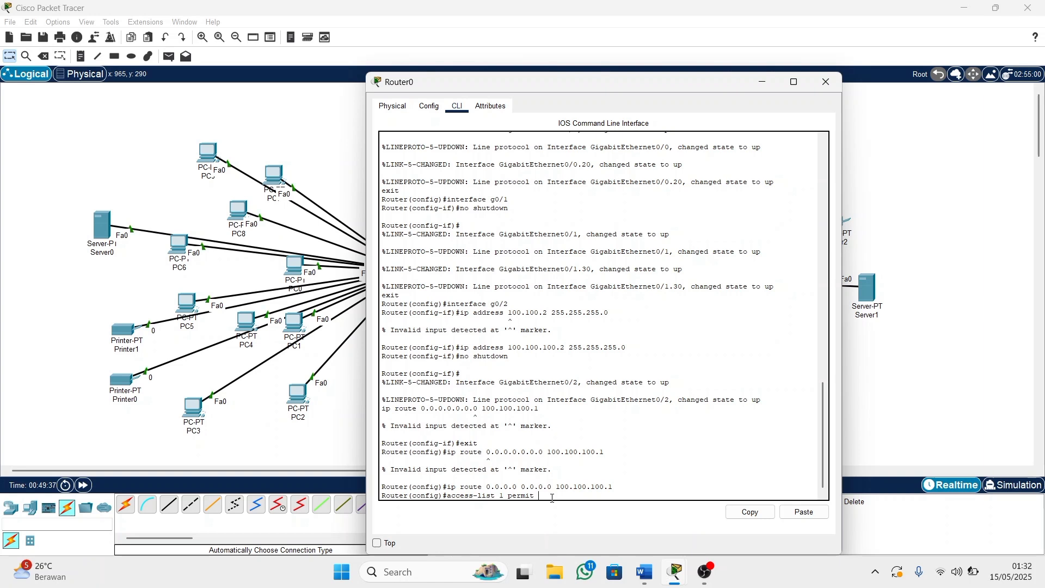
pyautogui.write(' 10.10.42.1 0.0.0.2')
pyautogui.write('55')
pyautogui.press('Return')
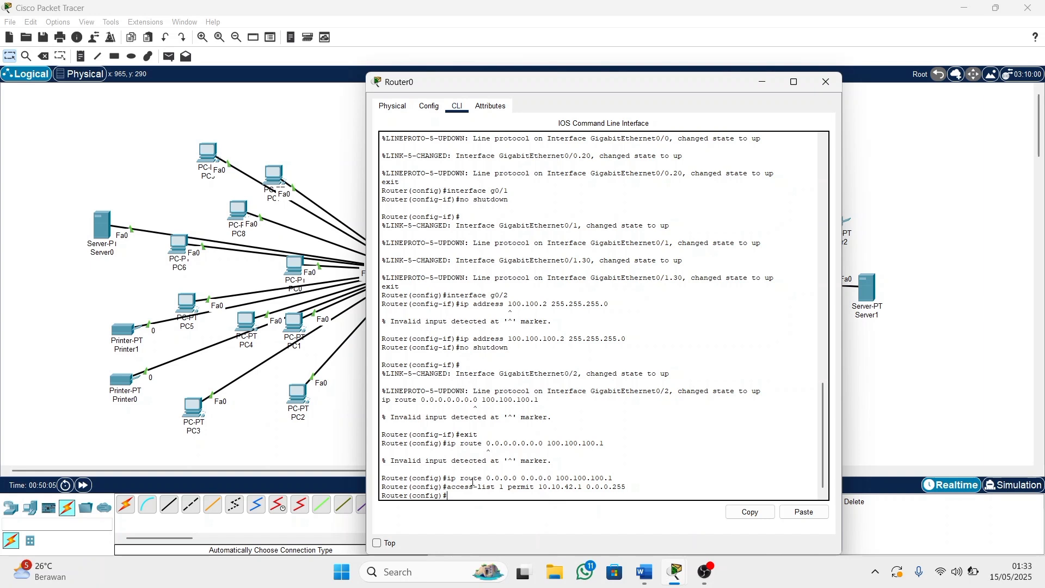
# Add a permit entry for 192.168.9.1 with wildcard mask 0.0.0.255 to access list 1, reusing the copied command start.
pyautogui.moveTo(449, 486); pyautogui.dragTo(534, 488)
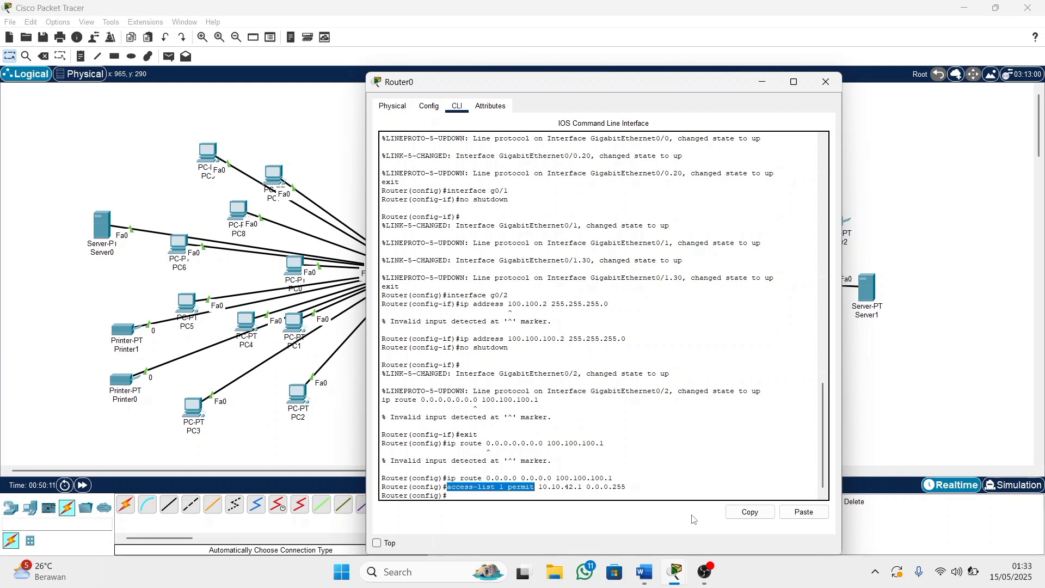
pyautogui.click(742, 512)
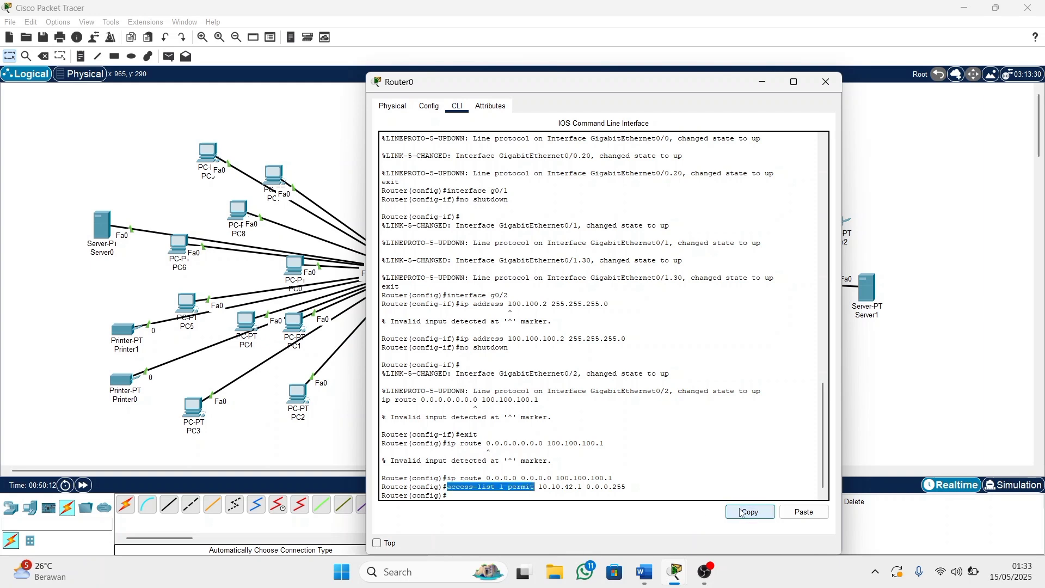
pyautogui.click(575, 497)
pyautogui.click(804, 512)
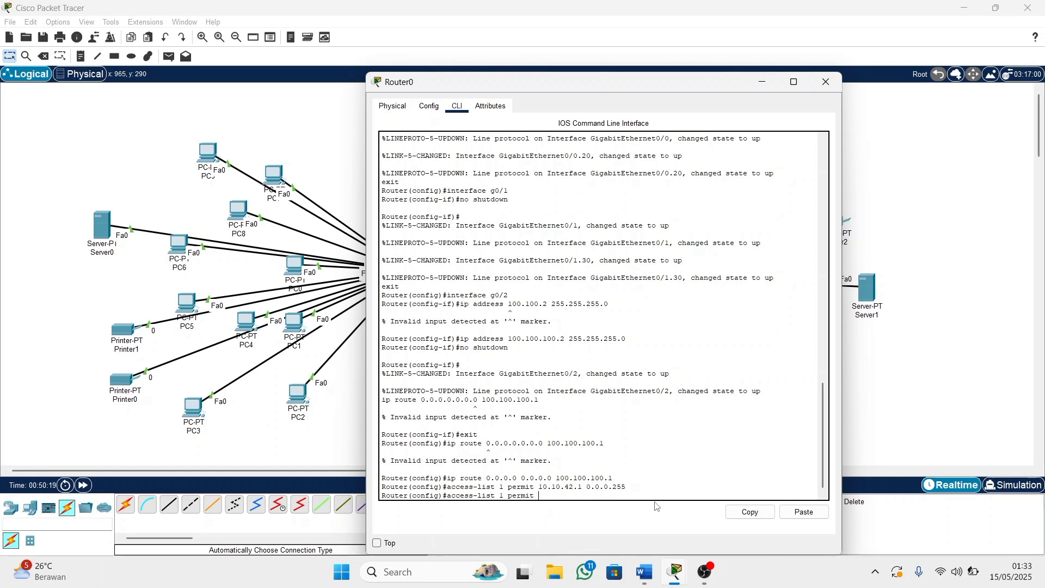
pyautogui.write('192')
pyautogui.write('.168.9')
pyautogui.write('.9.')
pyautogui.write('1 0.0.0')
pyautogui.write('.255')
pyautogui.press('Return')
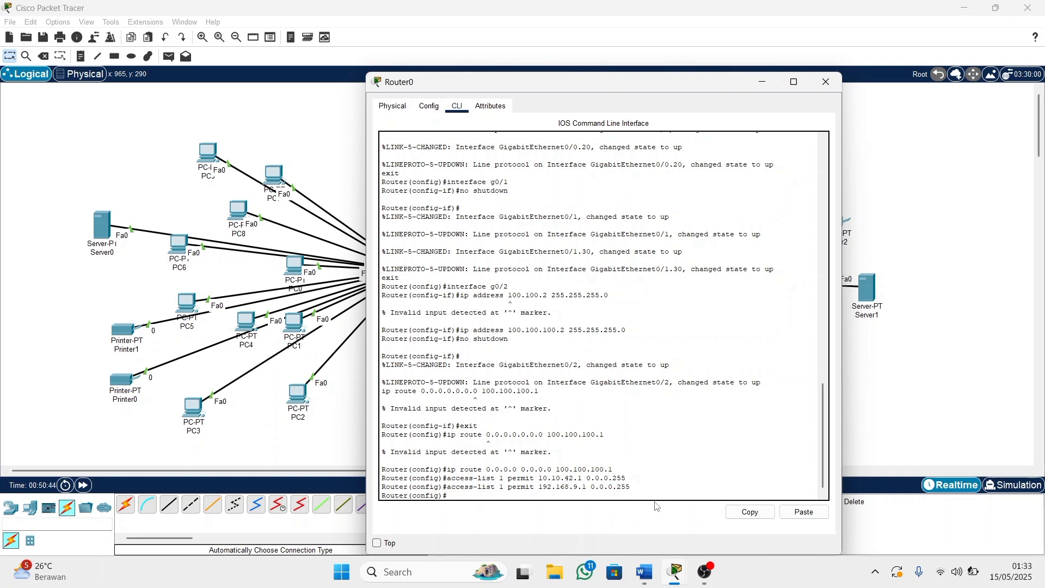
# Enter configuration mode for interface g0/2 and mark it as the NAT outside interface.
pyautogui.write('interface g0/2')
pyautogui.press('Return')
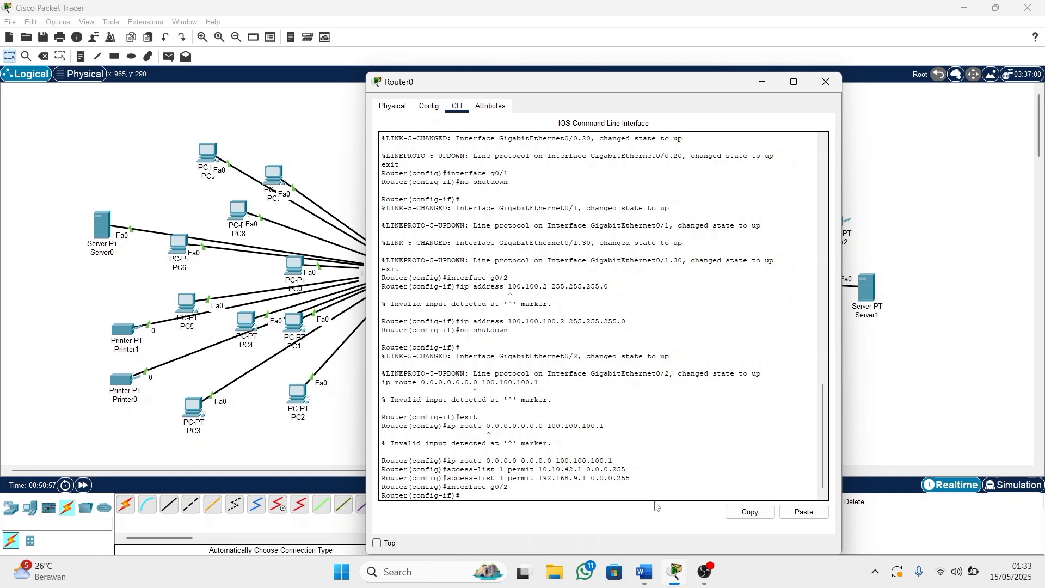
pyautogui.write('ip n')
pyautogui.write('ar')
pyautogui.write(' outs')
pyautogui.write('ide')
pyautogui.press('BackSpace')
pyautogui.press('BackSpace')
pyautogui.press('BackSpace')
pyautogui.press('BackSpace')
pyautogui.press('BackSpace')
pyautogui.press('BackSpace')
pyautogui.press('BackSpace')
pyautogui.press('BackSpace')
pyautogui.press('BackSpace')
pyautogui.write('t outside')
pyautogui.press('Return')
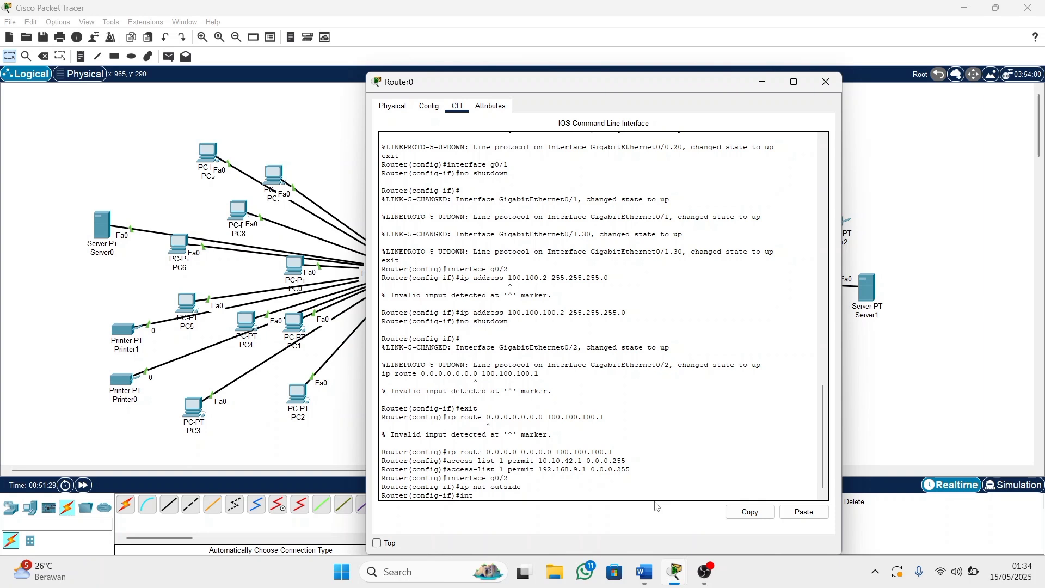
# Enter configuration mode for interface g0/0 and mark it as a NAT inside interface.
pyautogui.write('erface')
pyautogui.write('g0/0')
pyautogui.press('Return')
pyautogui.write('if)#i')
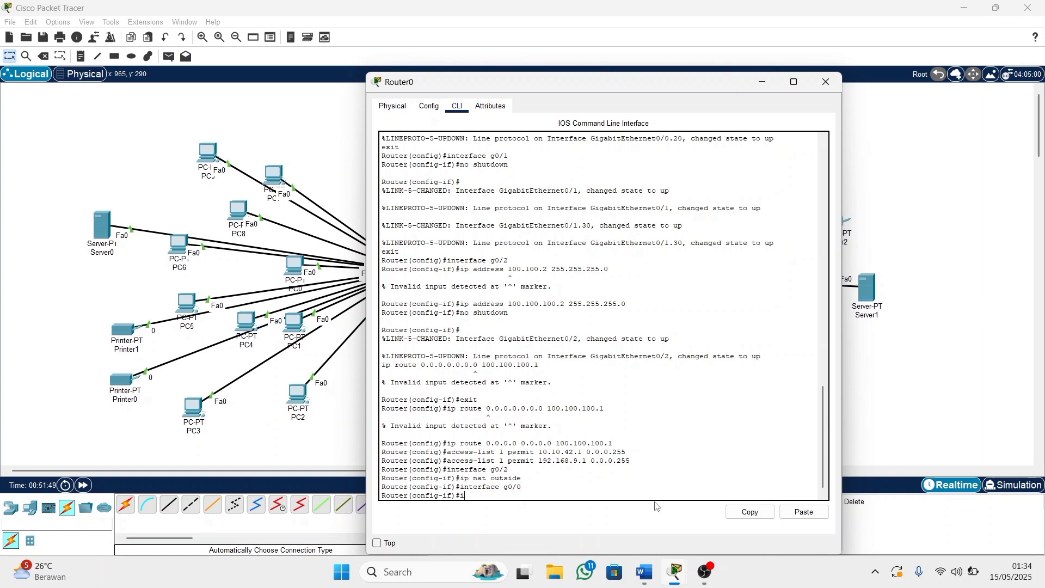
pyautogui.write('p nat inside')
pyautogui.press('Return')
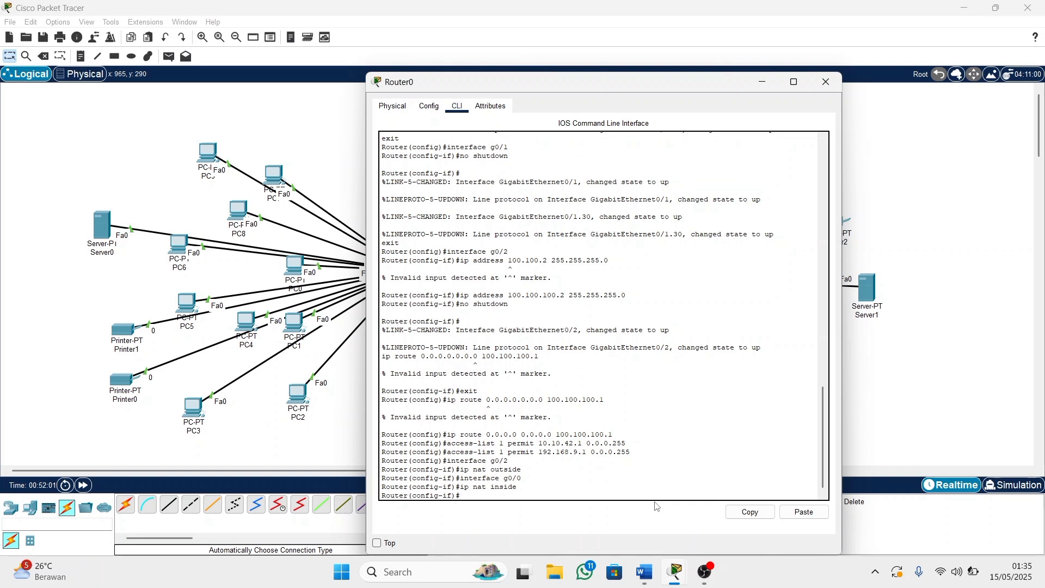
# Enter configuration mode for subinterface g0/0.20 and mark it as NAT inside.
pyautogui.write('interfsce')
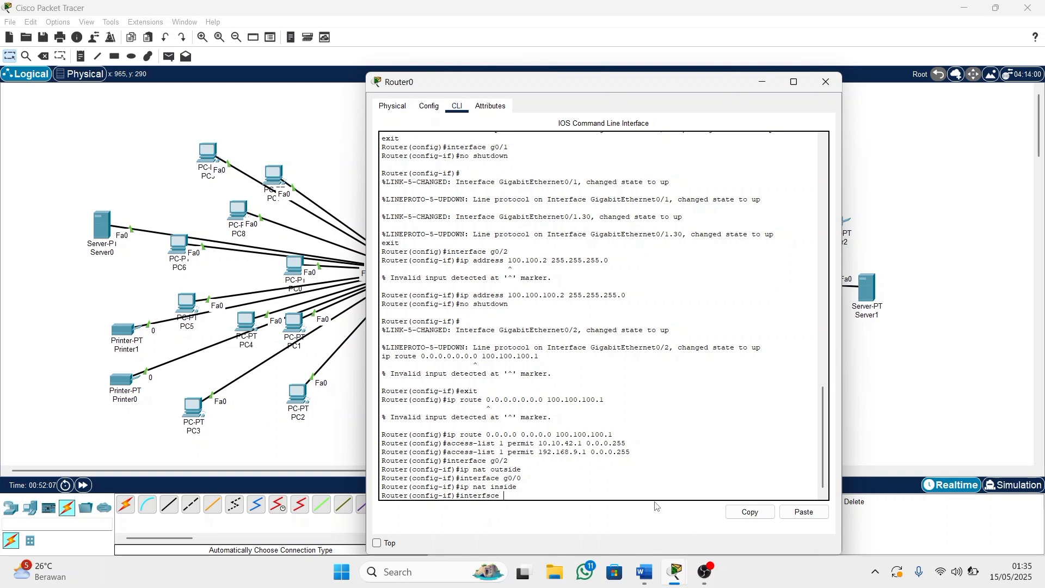
pyautogui.press('BackSpace')
pyautogui.press('BackSpace')
pyautogui.write('ace')
pyautogui.write('g0/0.')
pyautogui.press('Return')
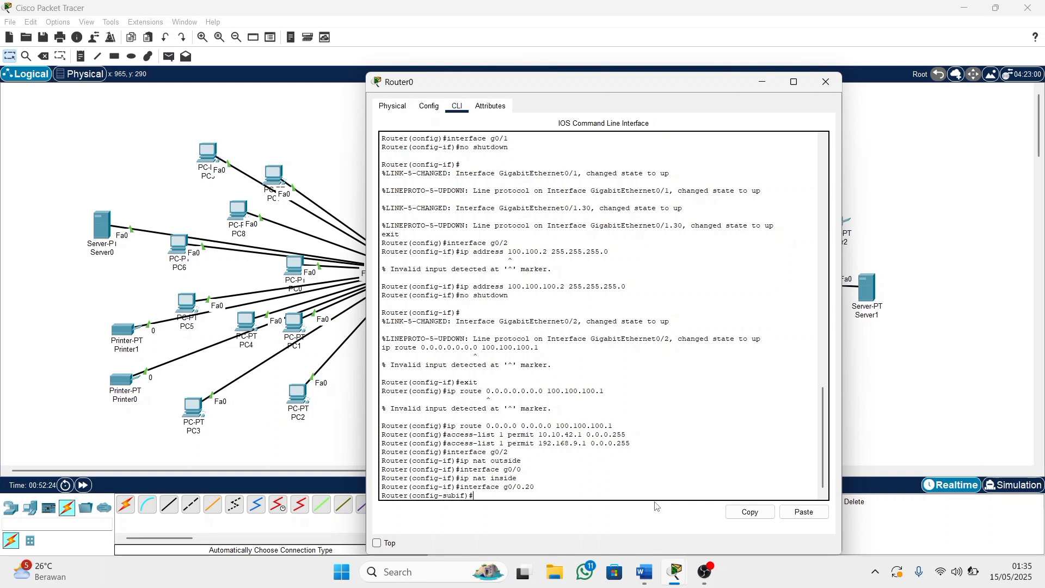
pyautogui.write('ip nat inside')
pyautogui.press('Return')
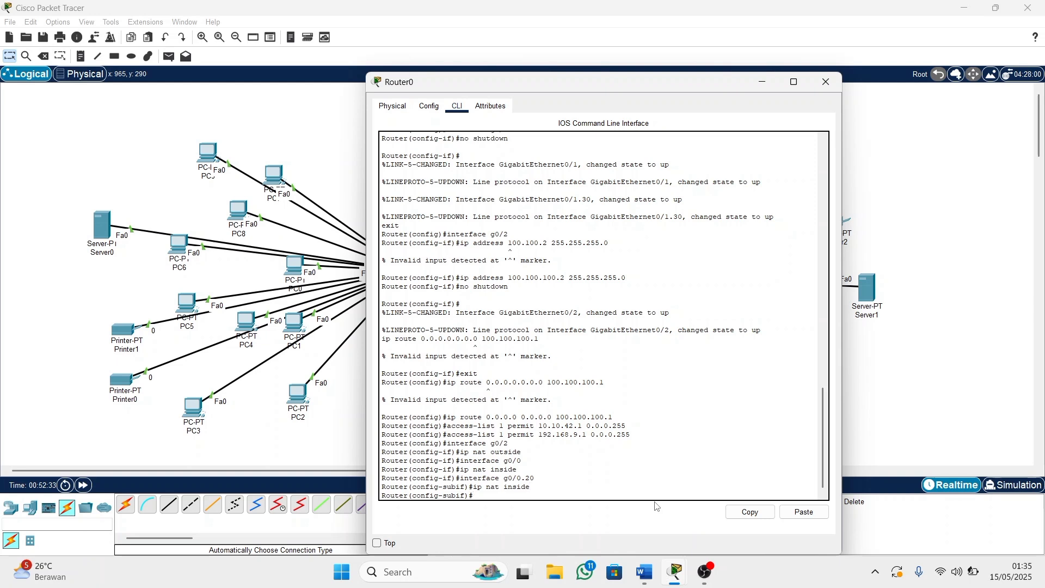
# Exit subinterface configuration mode and set interface g0/1 as a NAT inside interface.
pyautogui.write('ipinterfac')
pyautogui.press('BackSpace')
pyautogui.press('BackSpace')
pyautogui.press('BackSpace')
pyautogui.press('BackSpace')
pyautogui.press('BackSpace')
pyautogui.press('BackSpace')
pyautogui.press('BackSpace')
pyautogui.press('BackSpace')
pyautogui.press('BackSpace')
pyautogui.write('exit')
pyautogui.press('Return')
pyautogui.write('in')
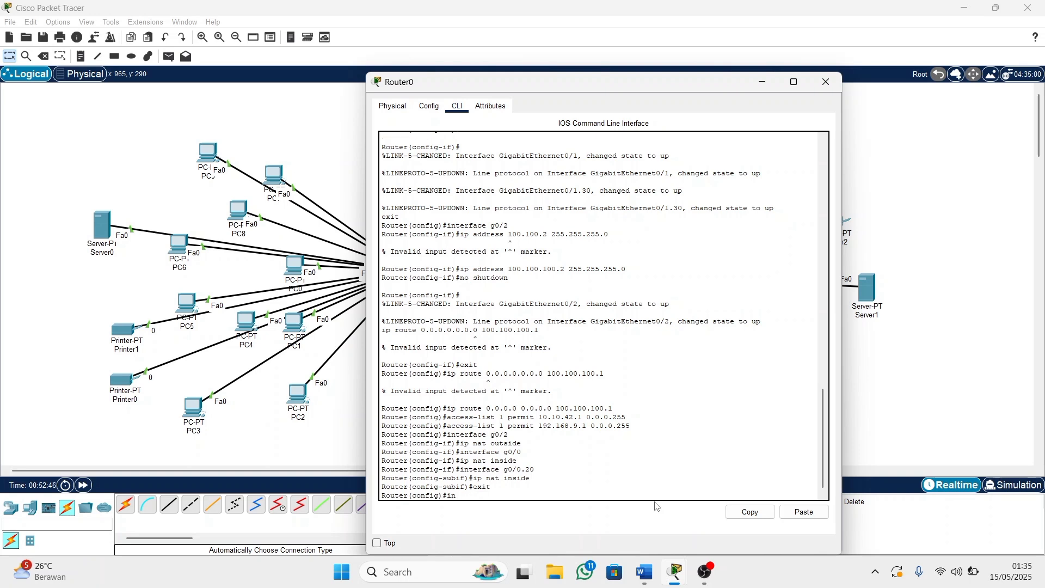
pyautogui.write('terface g0/1')
pyautogui.press('Return')
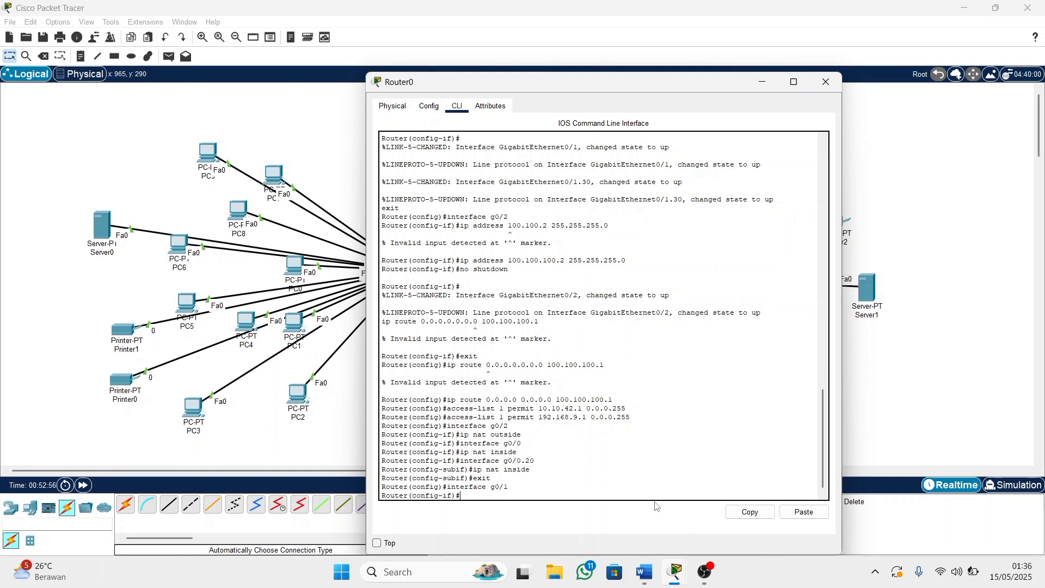
pyautogui.write('ip nat inside')
pyautogui.press('Return')
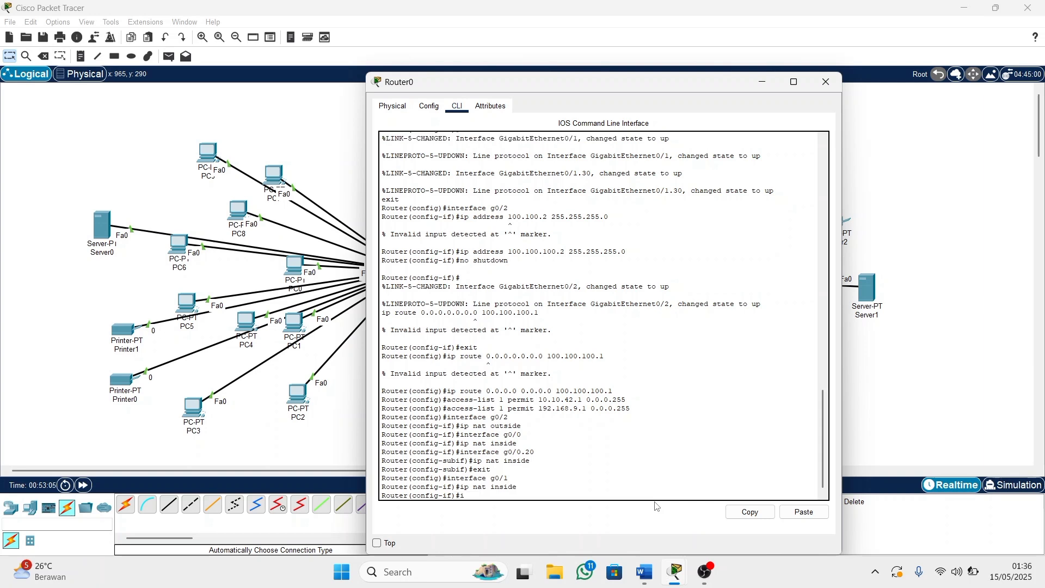
# Set subinterface g0/1.30 as NAT inside and exit to global configuration mode.
pyautogui.write('interface g0/1.30')
pyautogui.press('Return')
pyautogui.write('if)#i')
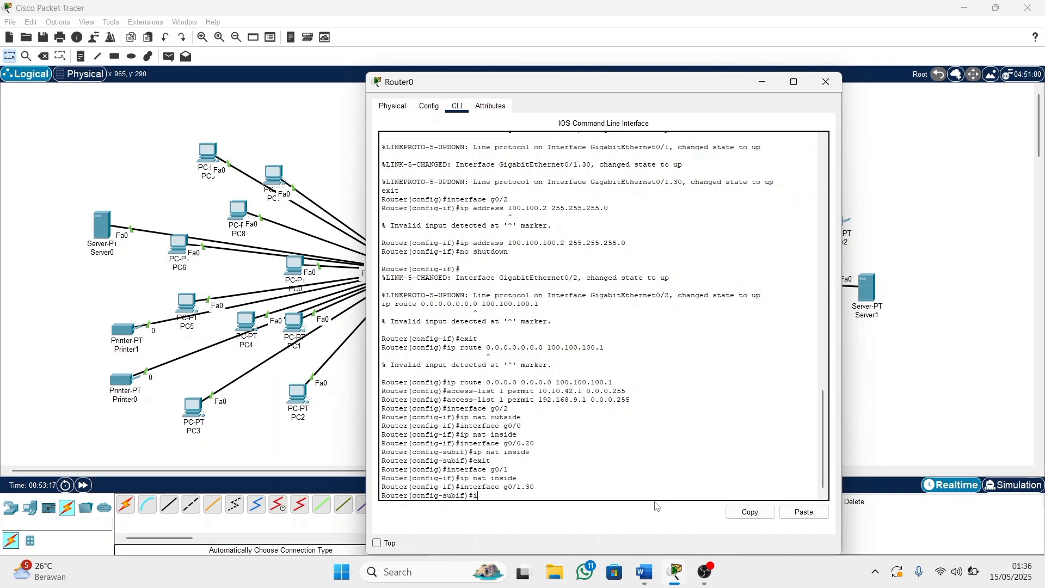
pyautogui.write('p nat inside')
pyautogui.press('Return')
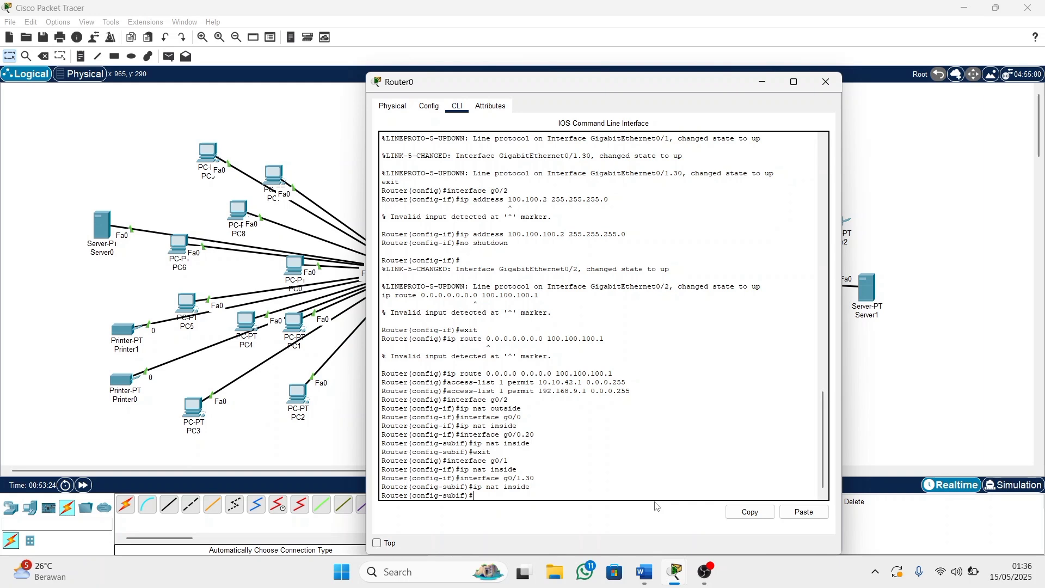
pyautogui.write('exit')
pyautogui.press('Return')
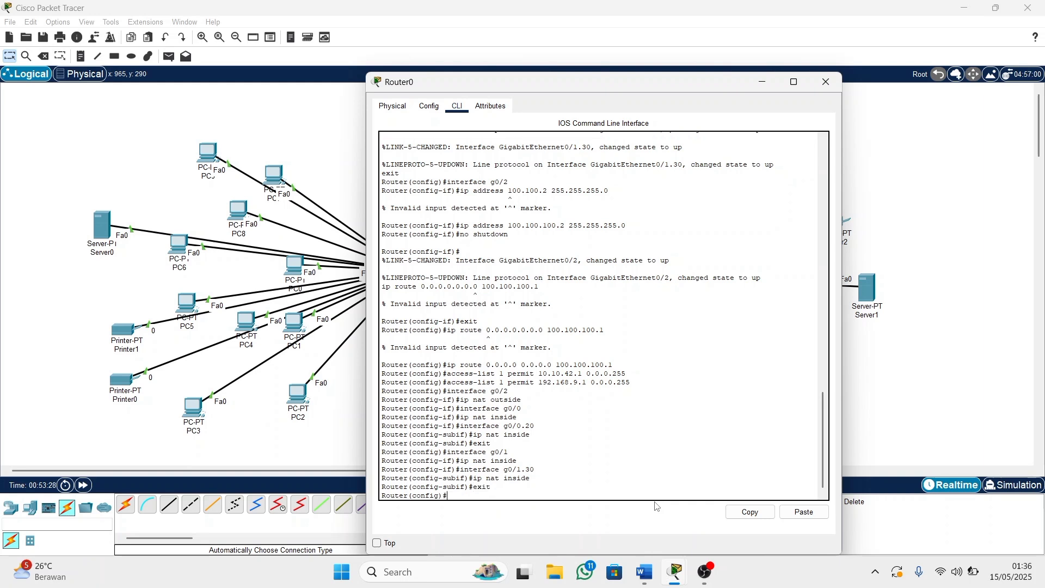
# Enable NAT overload for inside sources in access list 1 through interface g0/2.
pyautogui.write('ip nat ins')
pyautogui.write('urce list 1 inteface')
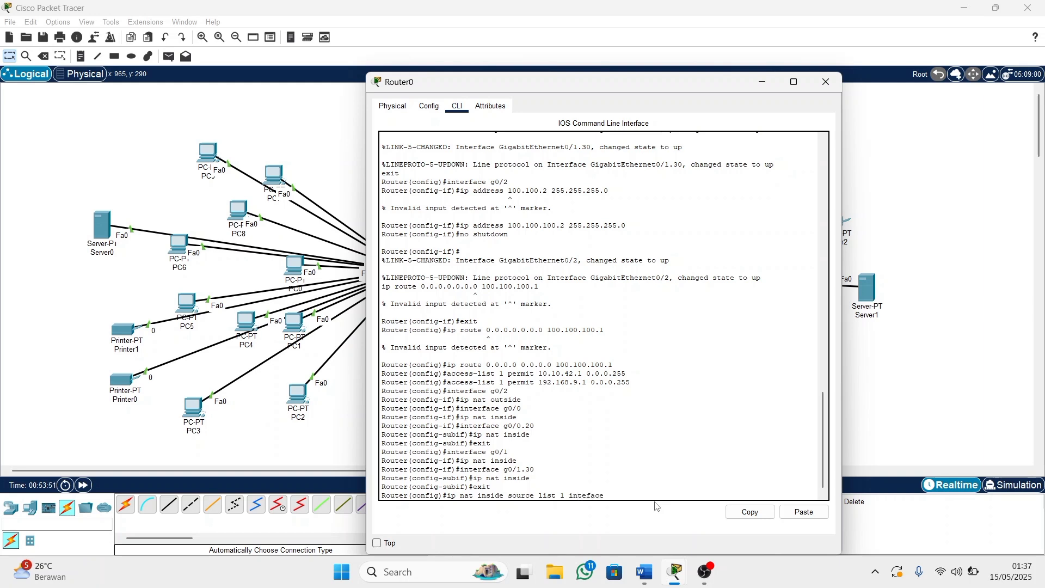
pyautogui.press('BackSpace')
pyautogui.press('BackSpace')
pyautogui.write('rface g0/2 overload')
pyautogui.press('Return')
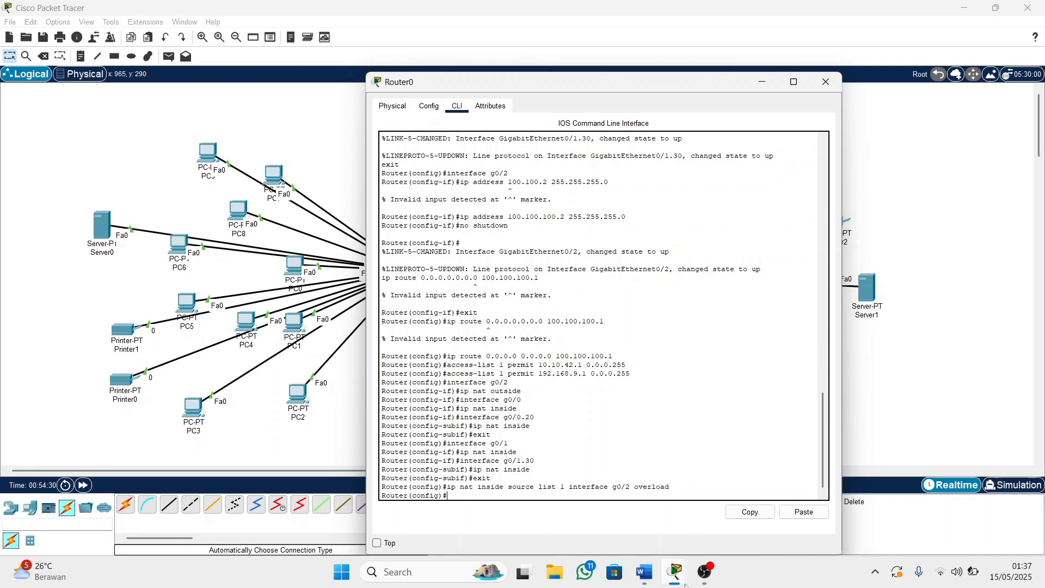
pyautogui.moveTo(699, 581)
pyautogui.click(705, 531)
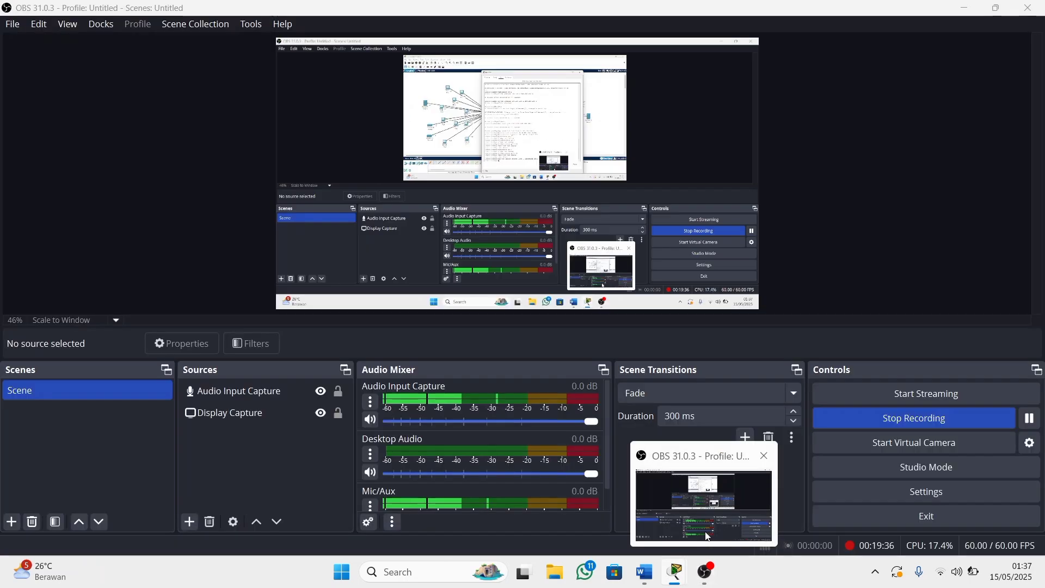